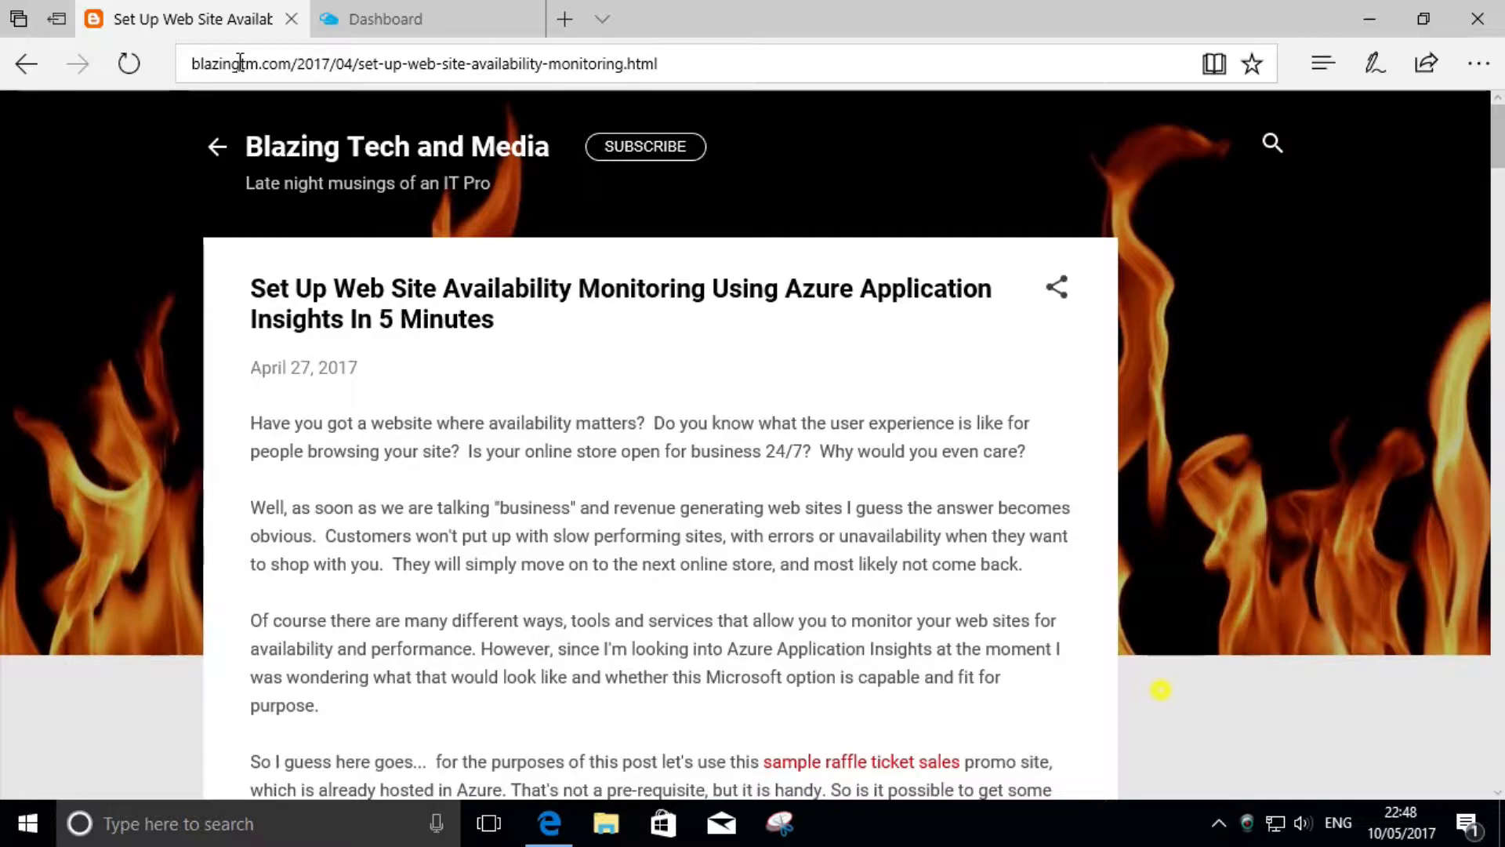
Step: Switch to the Azure portal and open the Availability page of the blazingtm.com Application Insights resource
{"action": "mouse_move", "coordinate": [409, 19]}
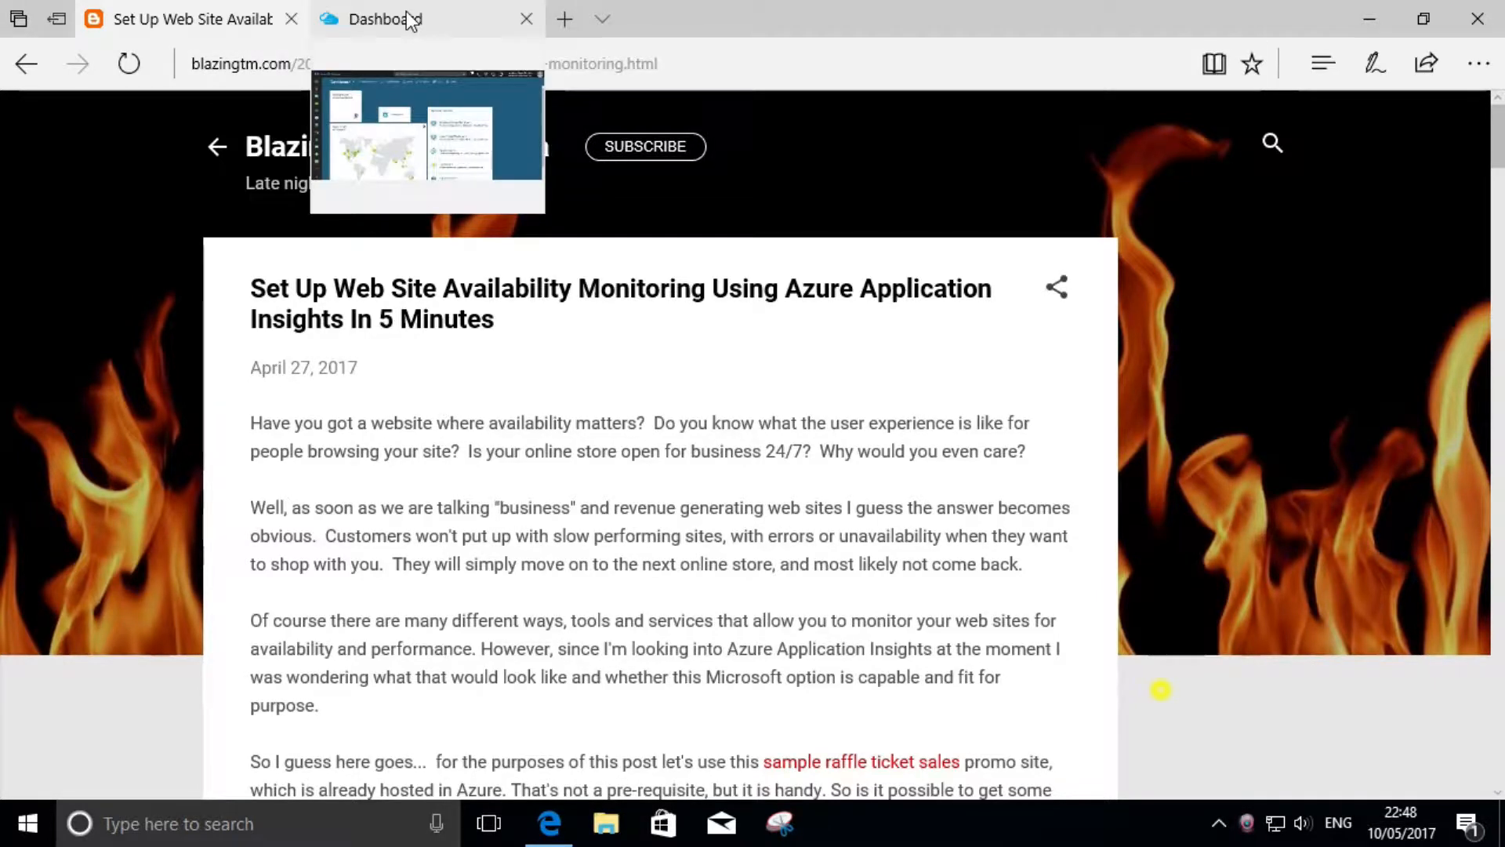
{"action": "left_click", "coordinate": [409, 19]}
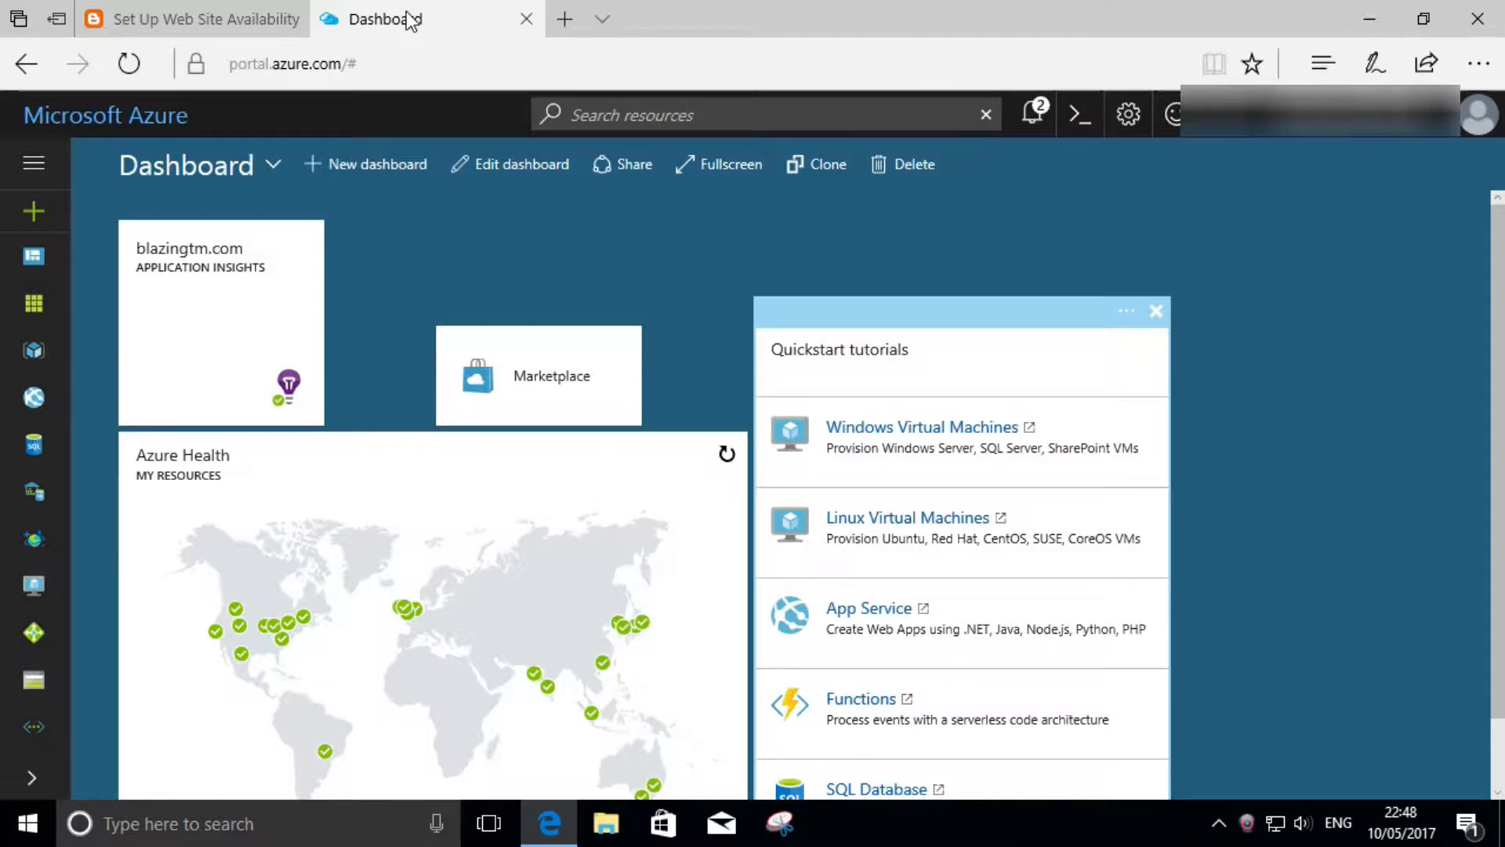
{"action": "mouse_move", "coordinate": [196, 380]}
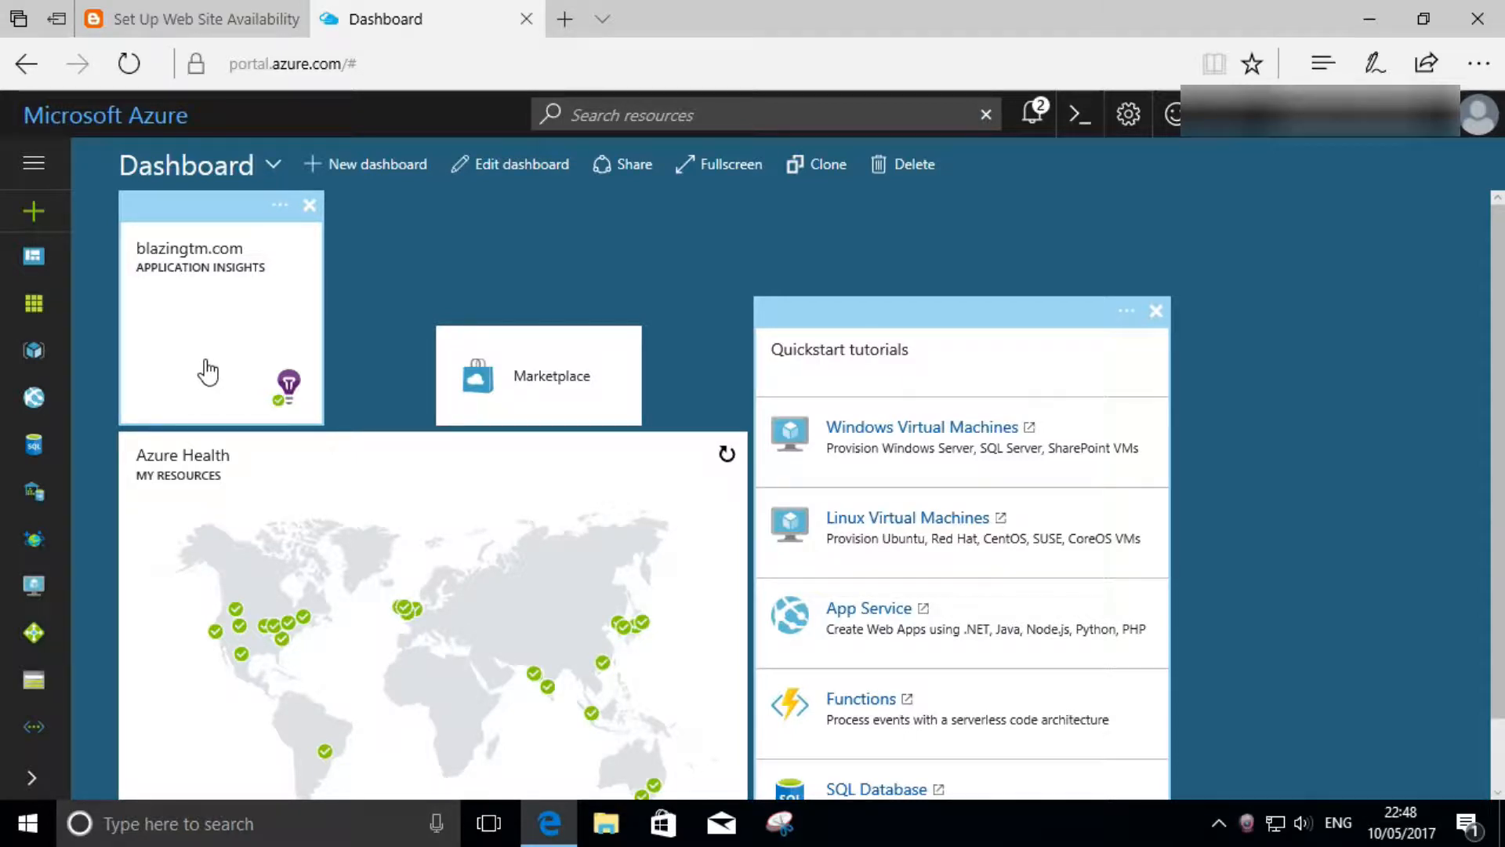
{"action": "left_click", "coordinate": [209, 353]}
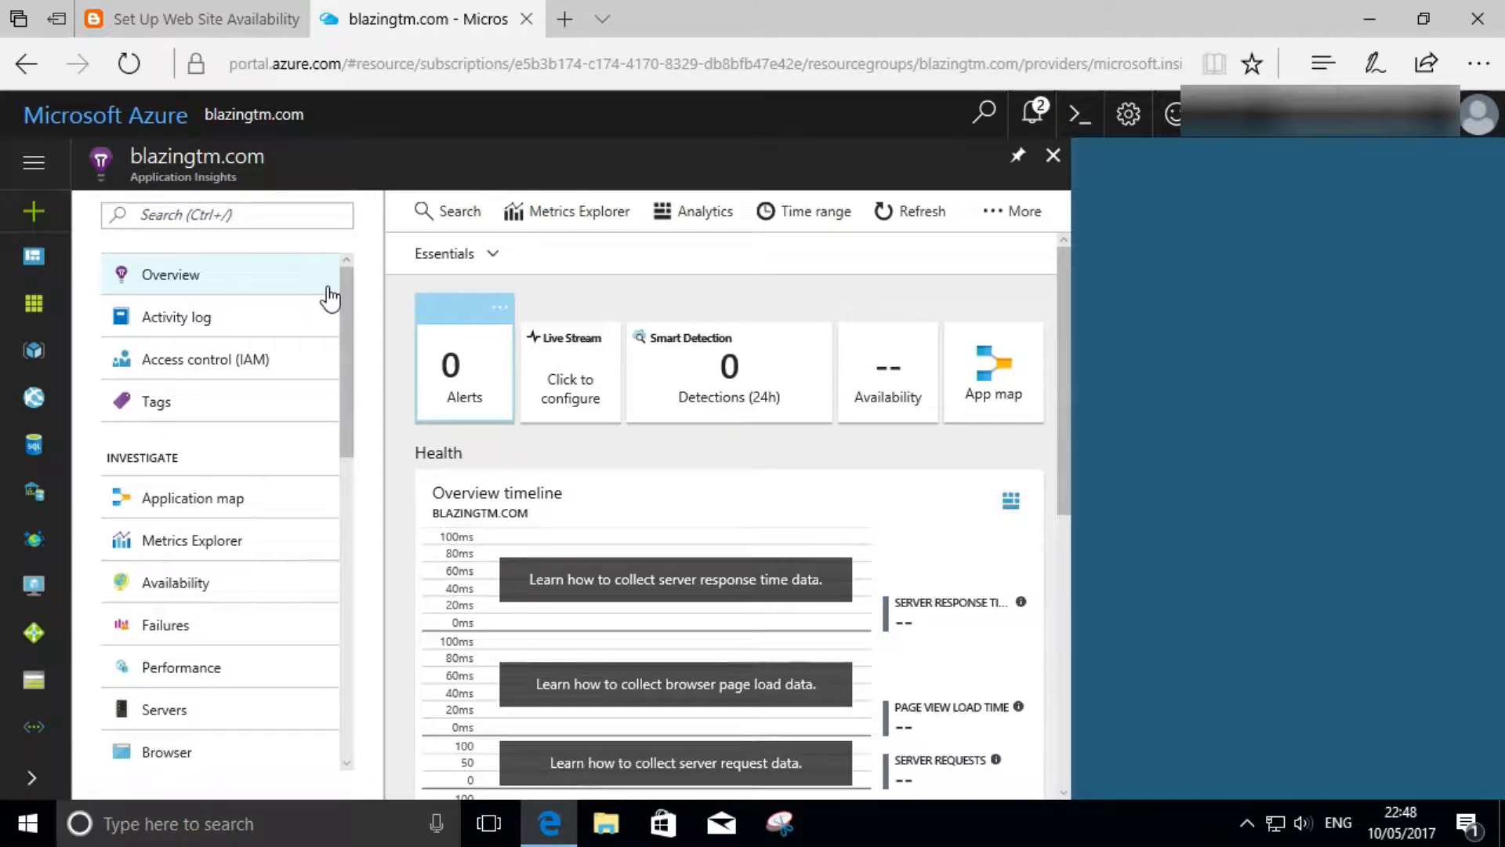
{"action": "scroll", "coordinate": [327, 294], "scroll_direction": "down", "scroll_amount": 2}
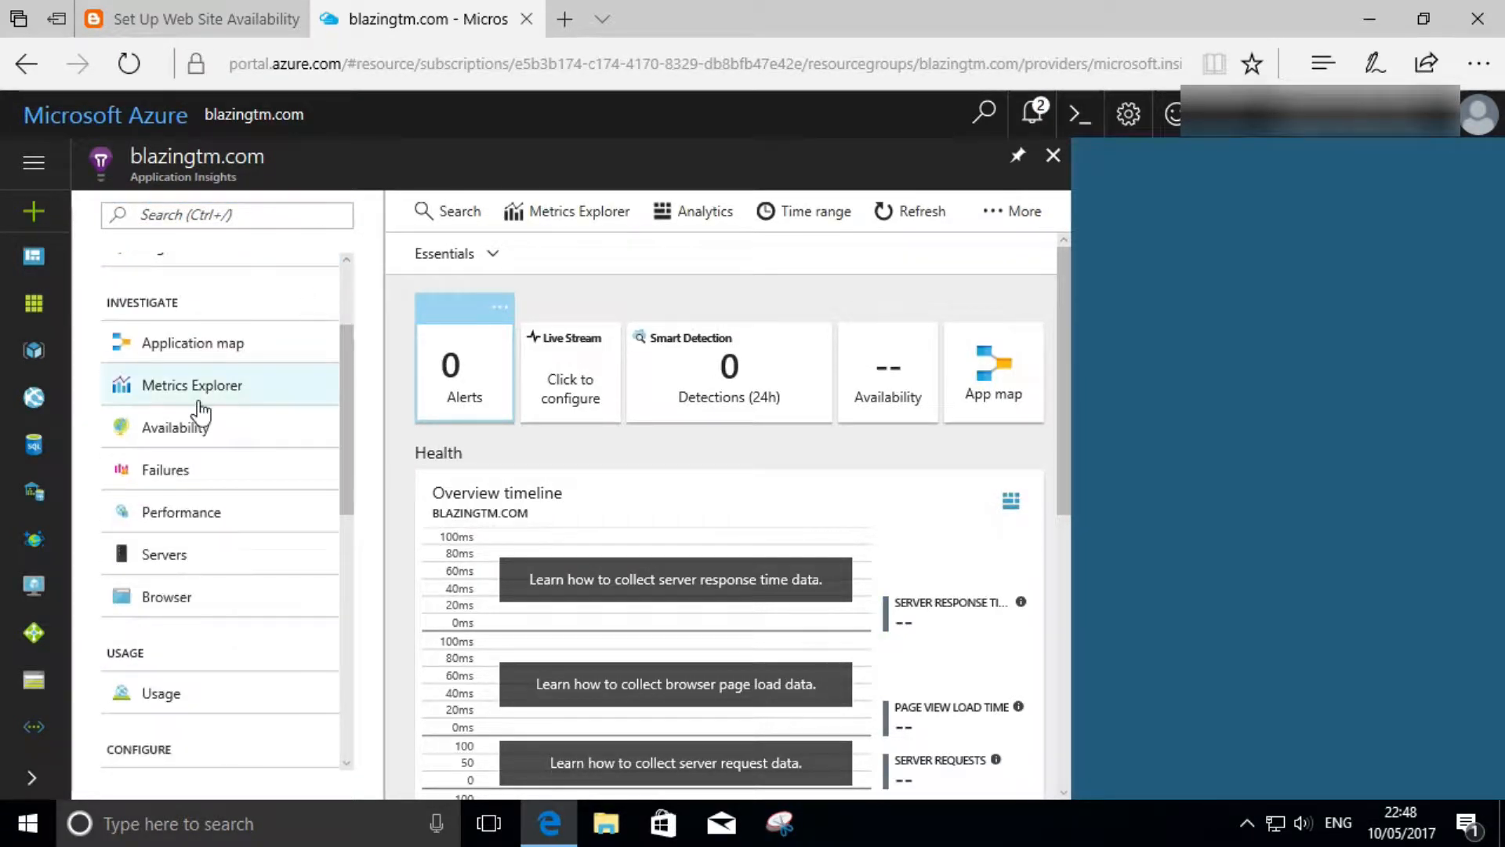
{"action": "left_click", "coordinate": [176, 428]}
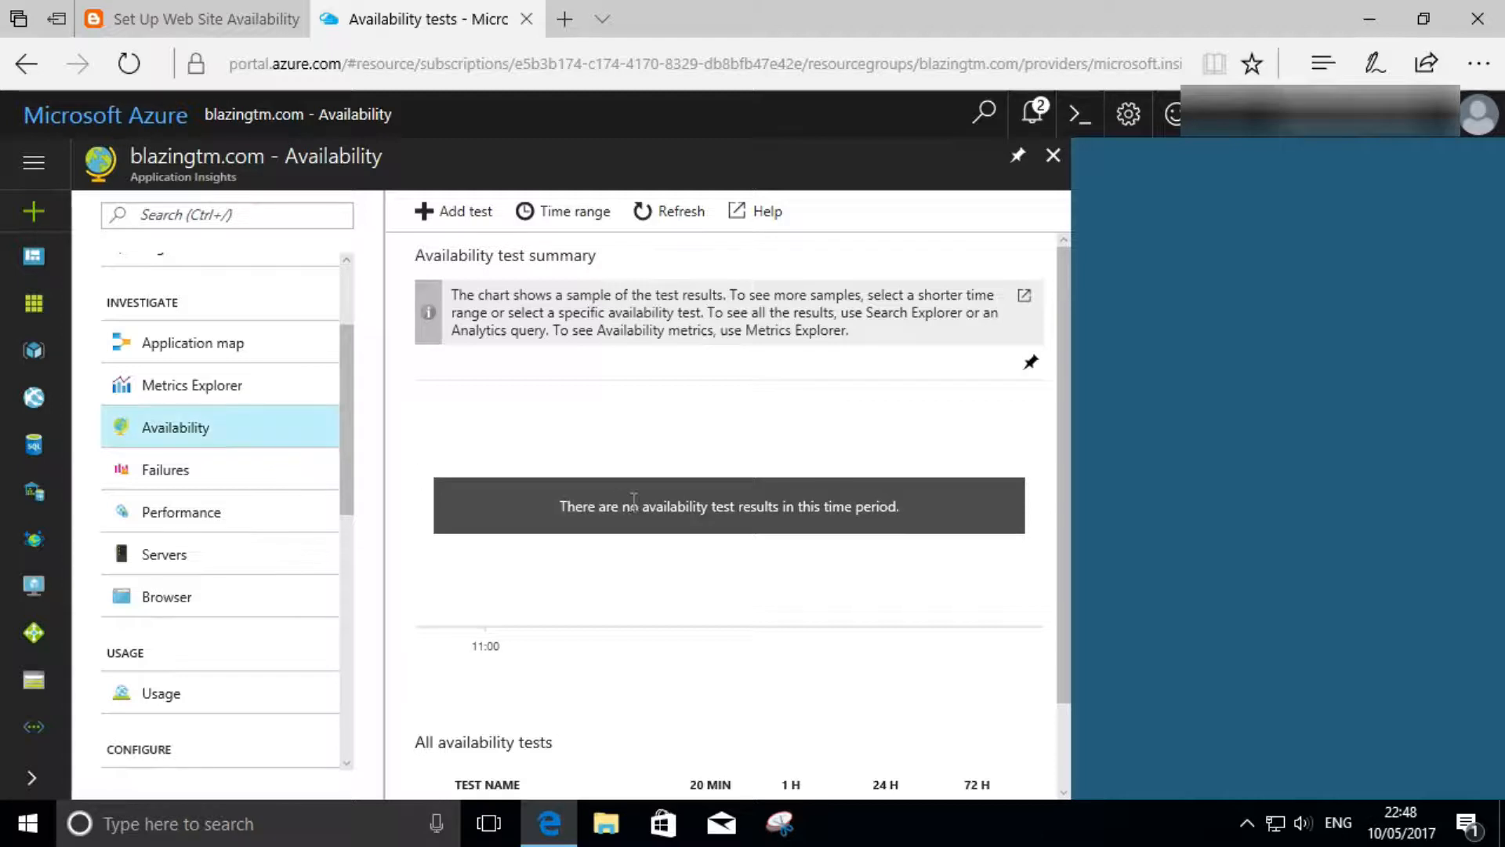
{"action": "left_click", "coordinate": [693, 511]}
Step: Start a new availability test named "Home Page" with the URL ping test type
{"action": "left_click", "coordinate": [466, 211]}
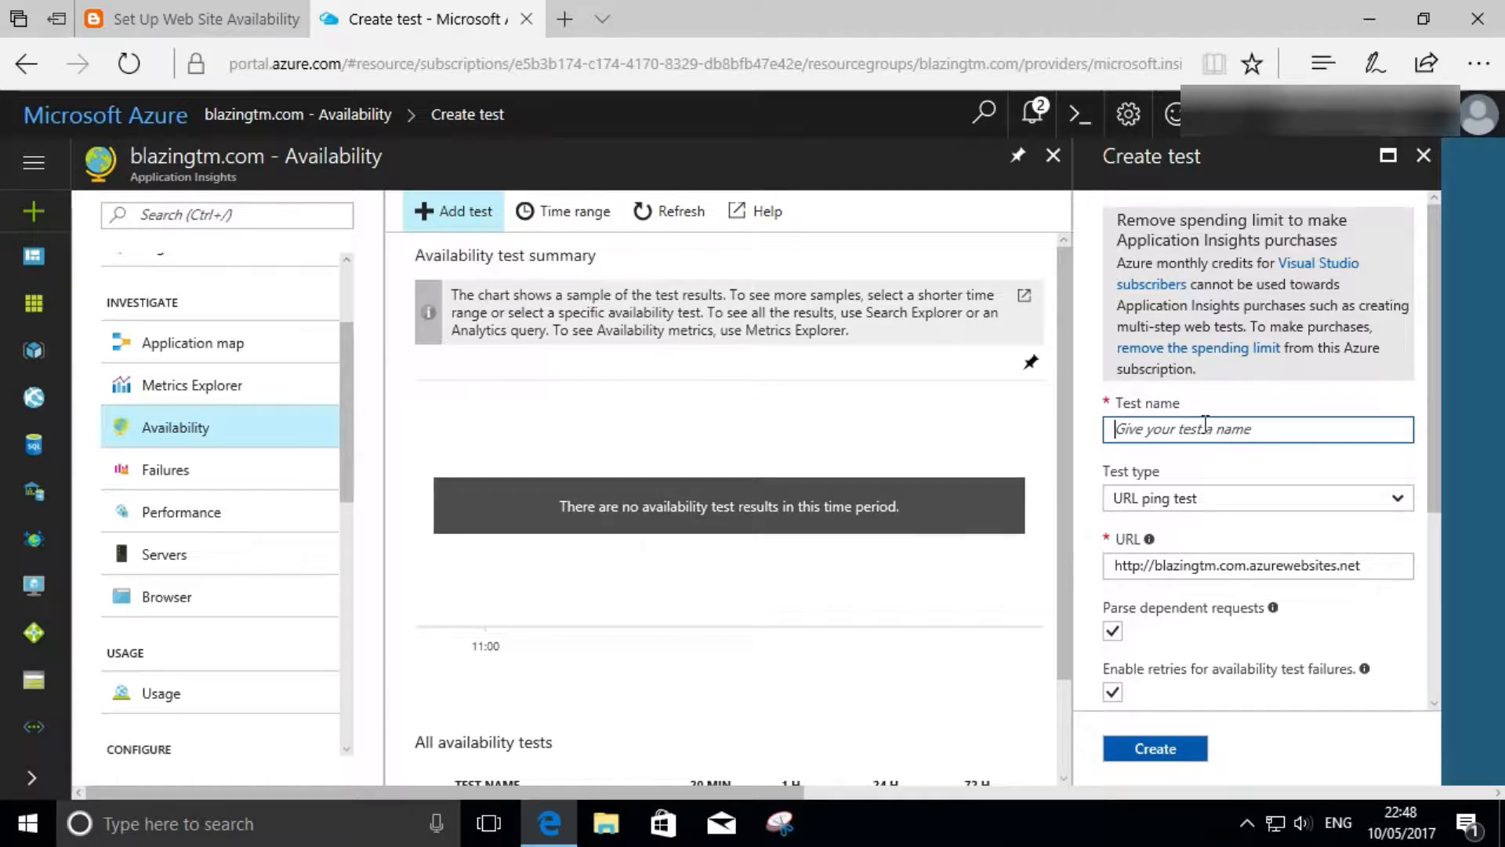
{"action": "type", "text": "Home Page"}
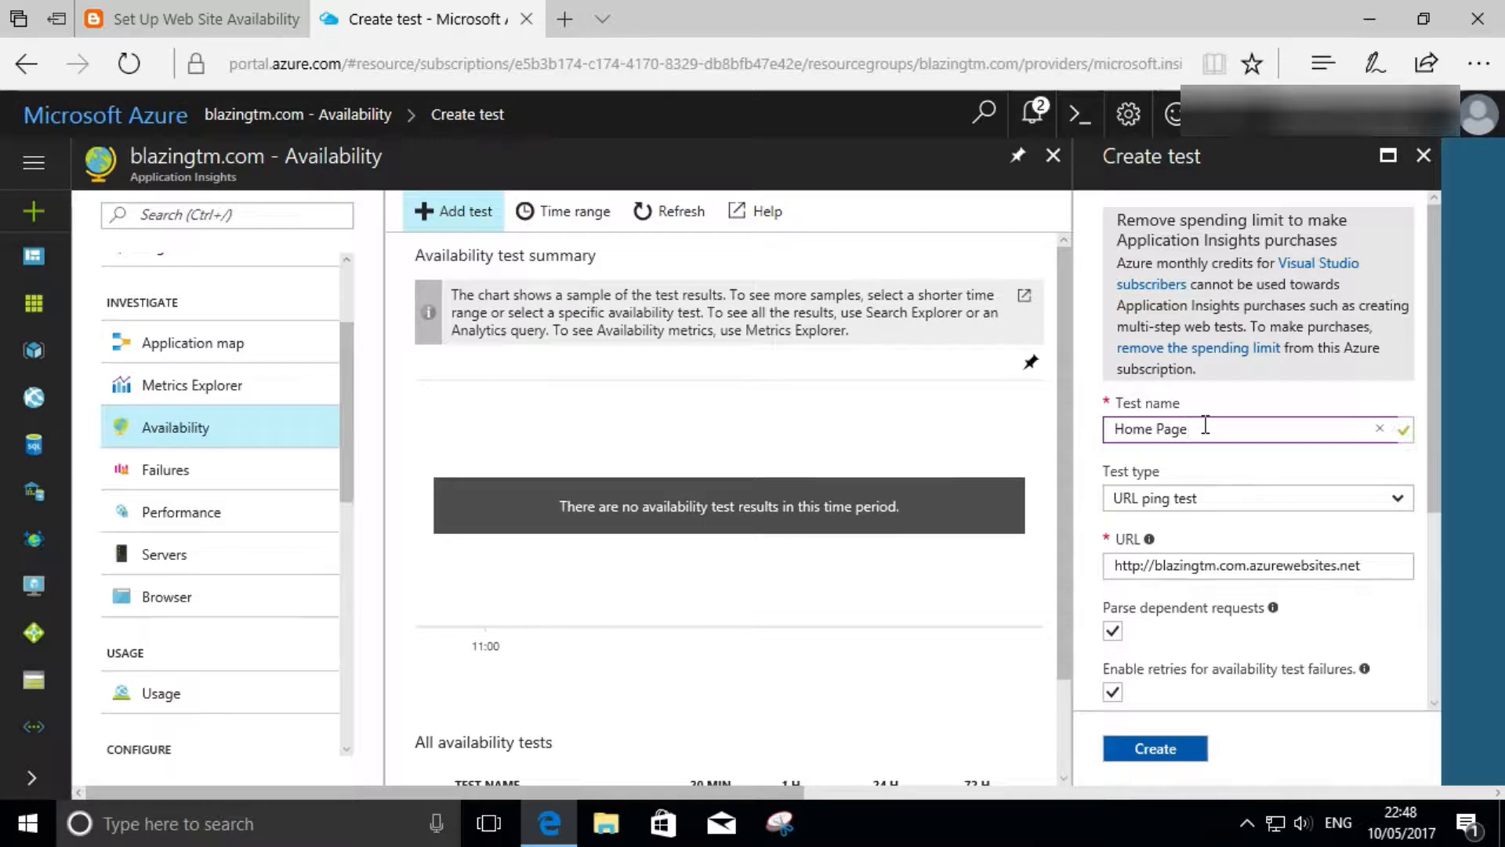
{"action": "left_click", "coordinate": [1237, 498]}
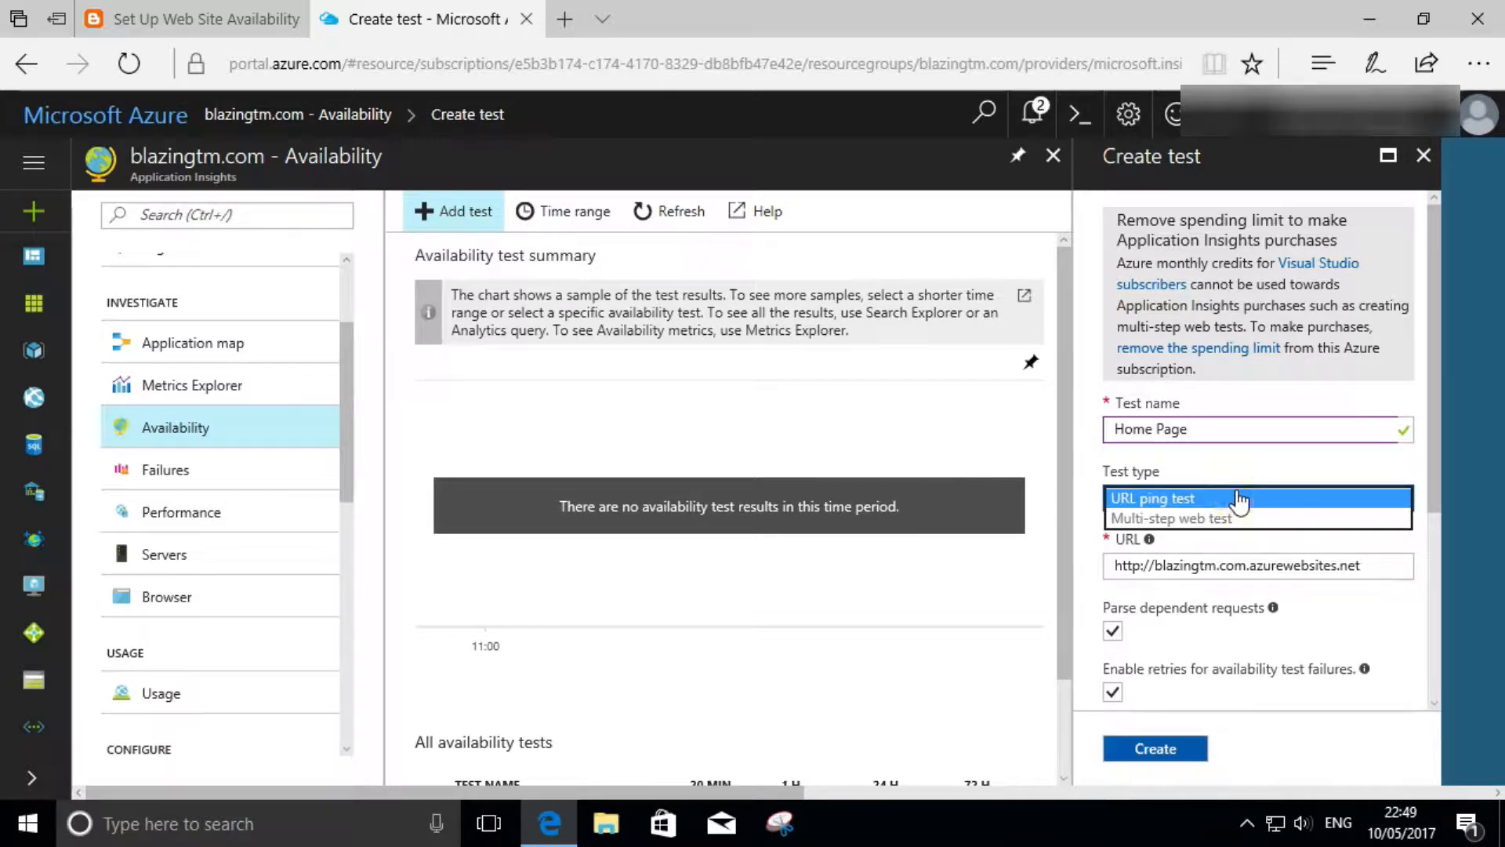
{"action": "left_click", "coordinate": [1223, 500]}
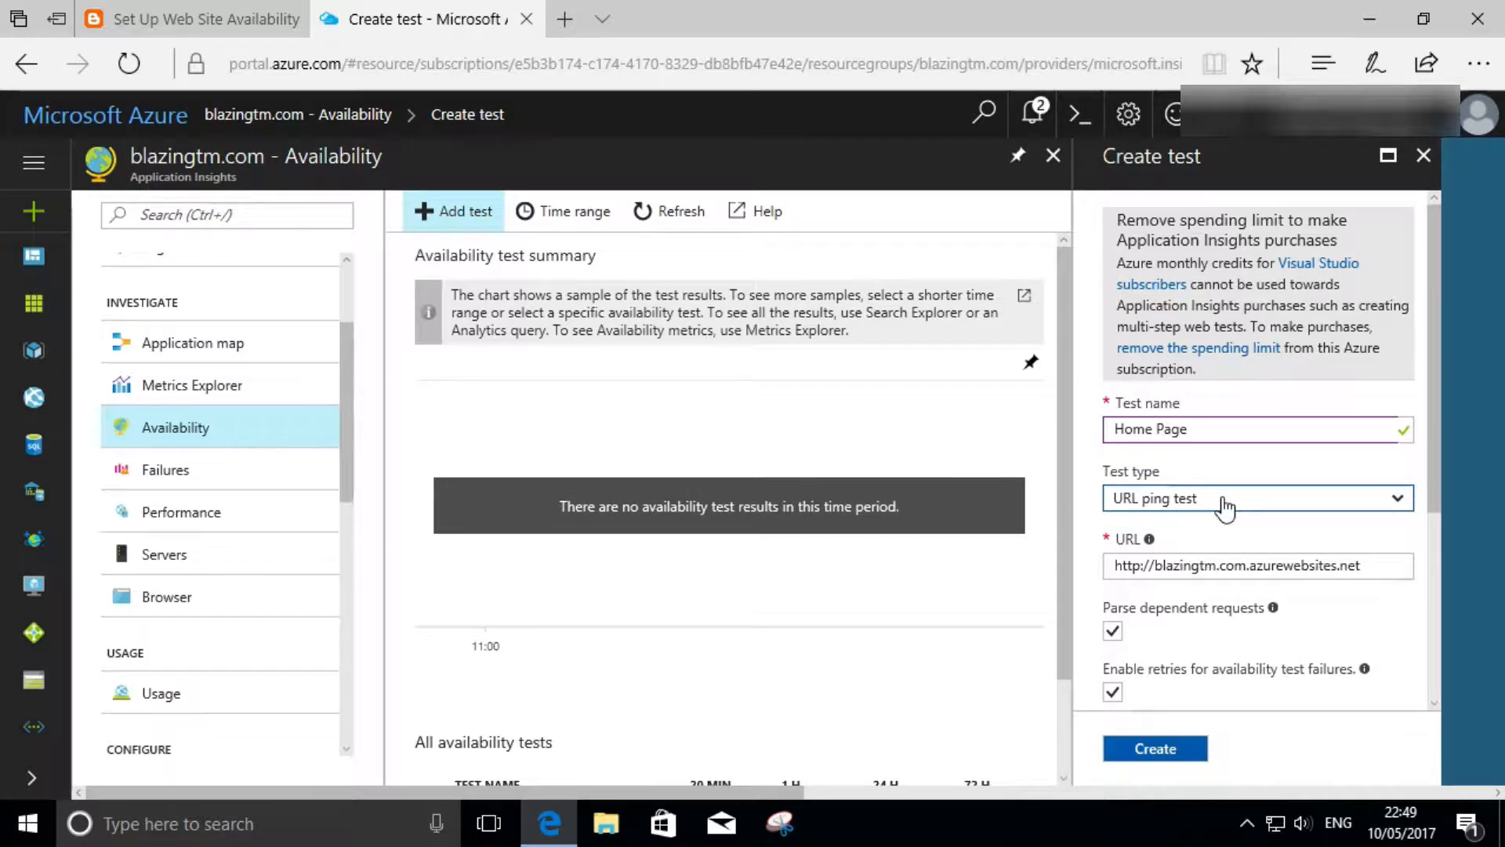
{"action": "left_click", "coordinate": [1368, 567]}
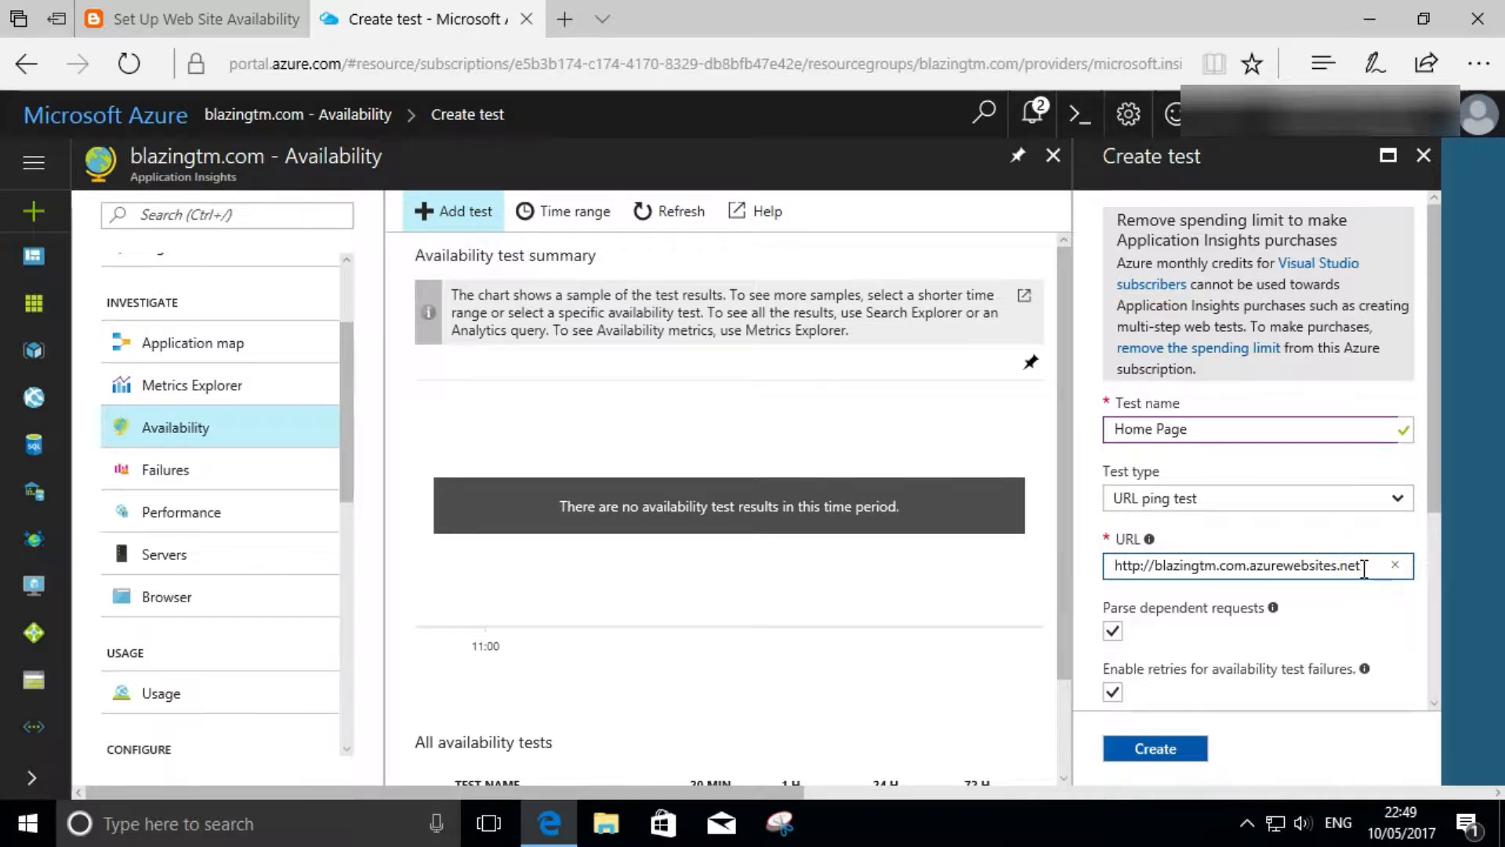
{"action": "key", "text": "ctrl+a"}
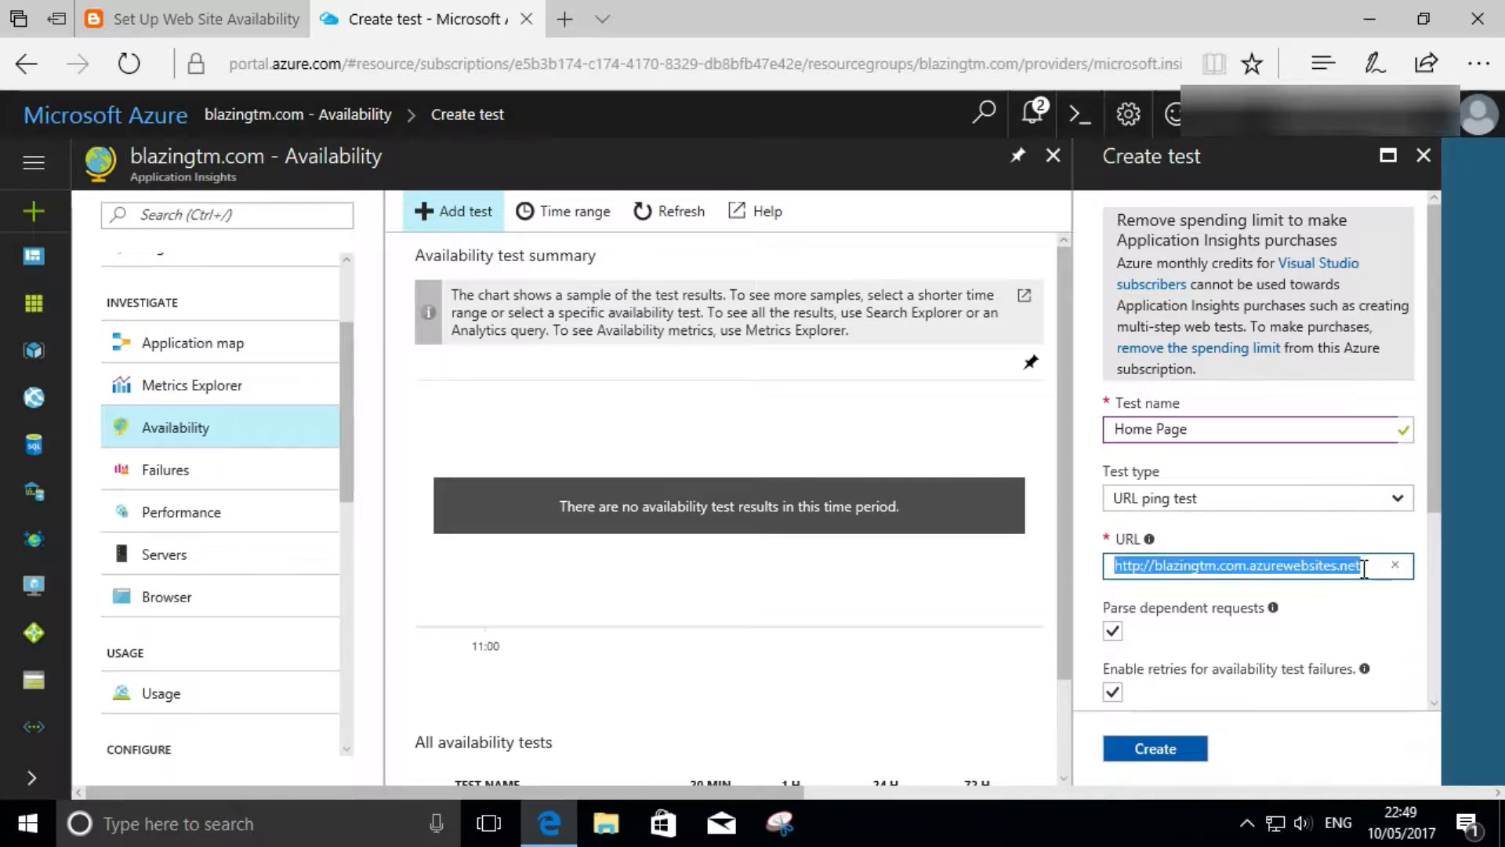
{"action": "key", "text": "BackSpace"}
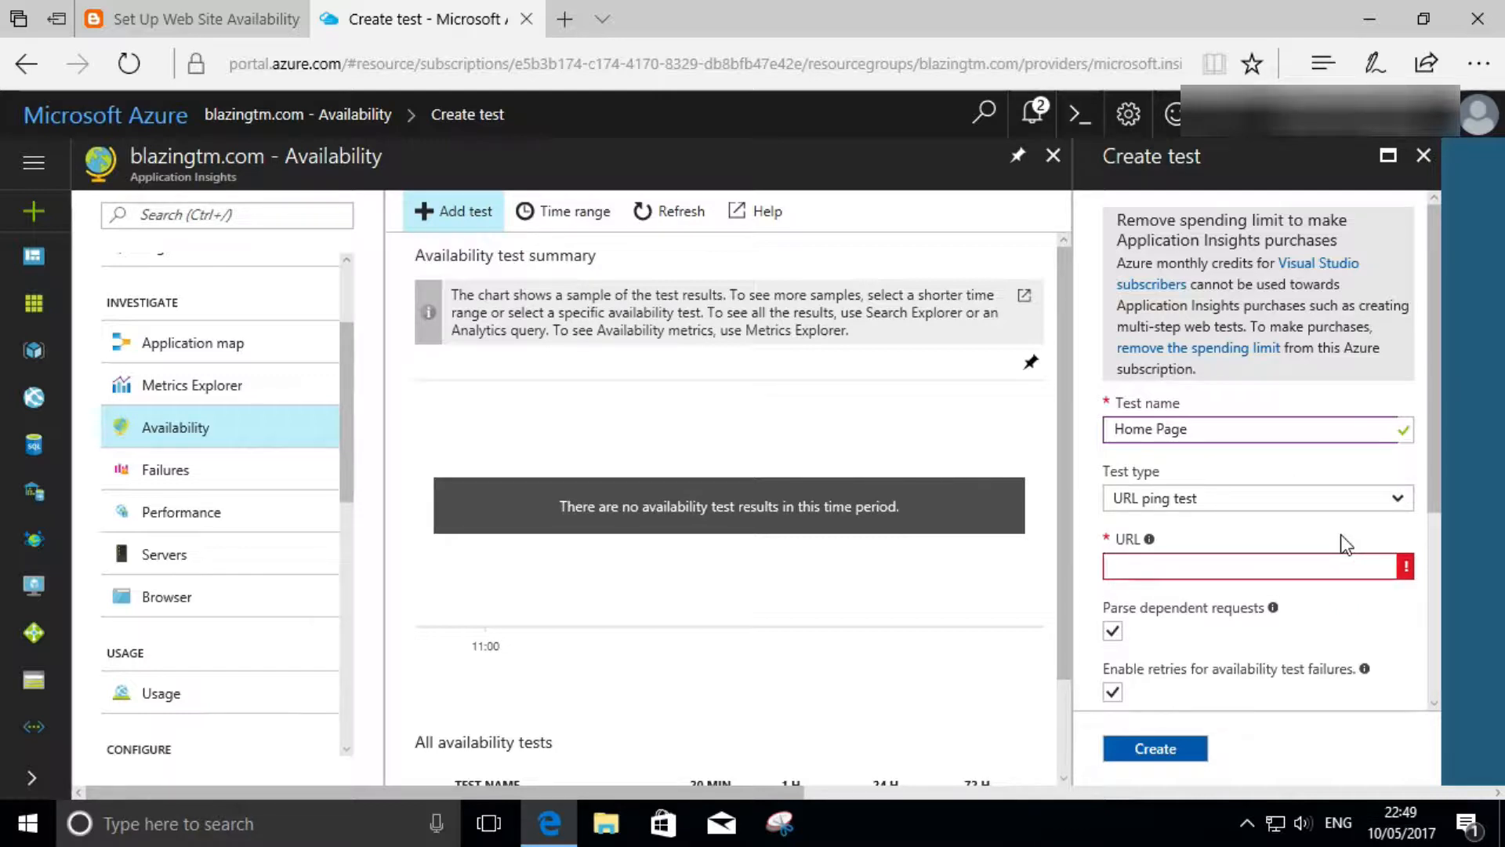
{"action": "type", "text": "http://blazingtm"}
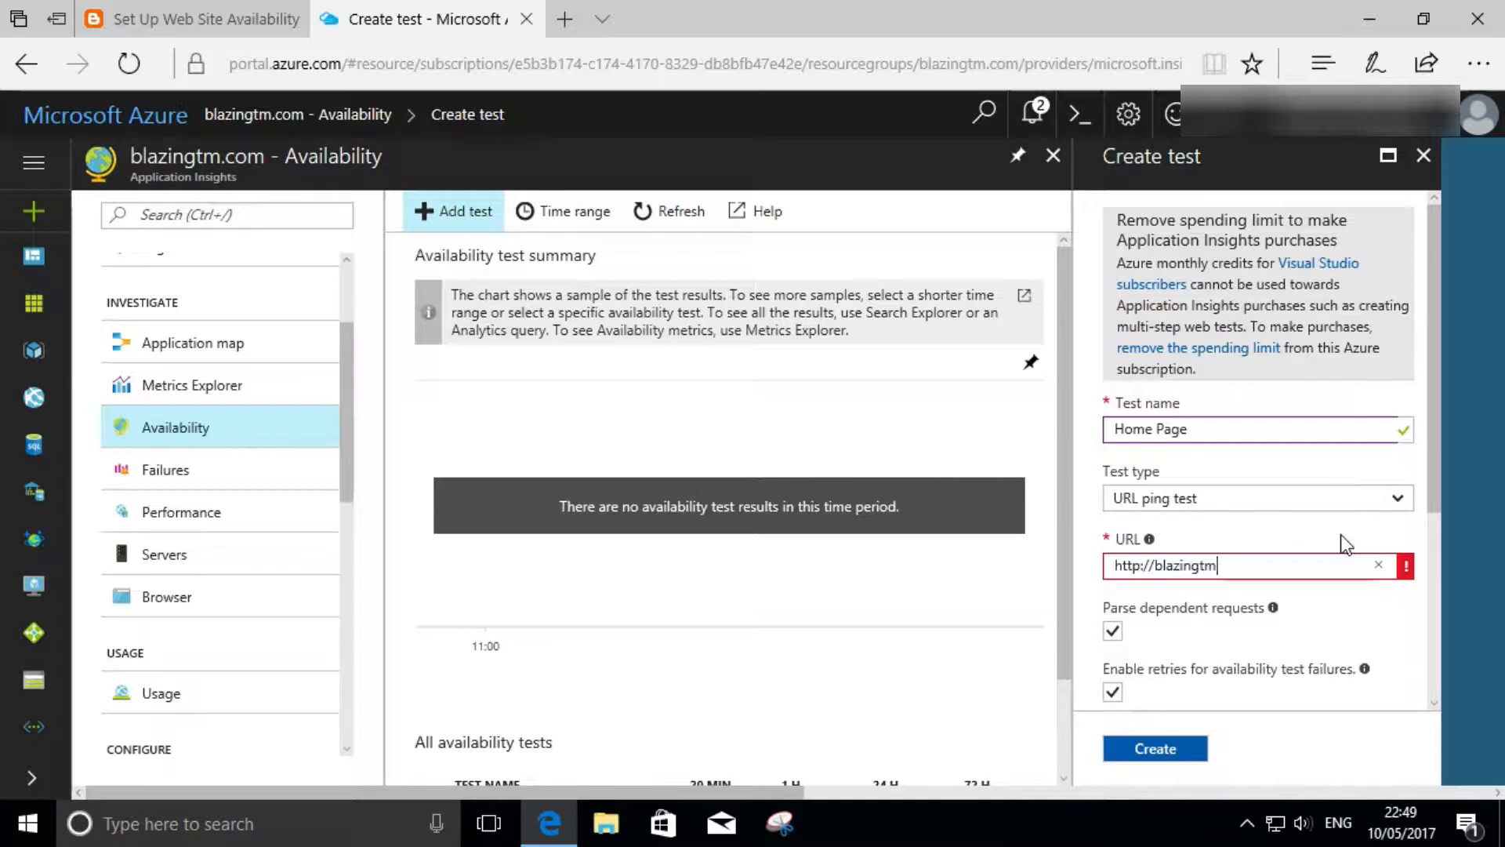
{"action": "type", "text": ".com"}
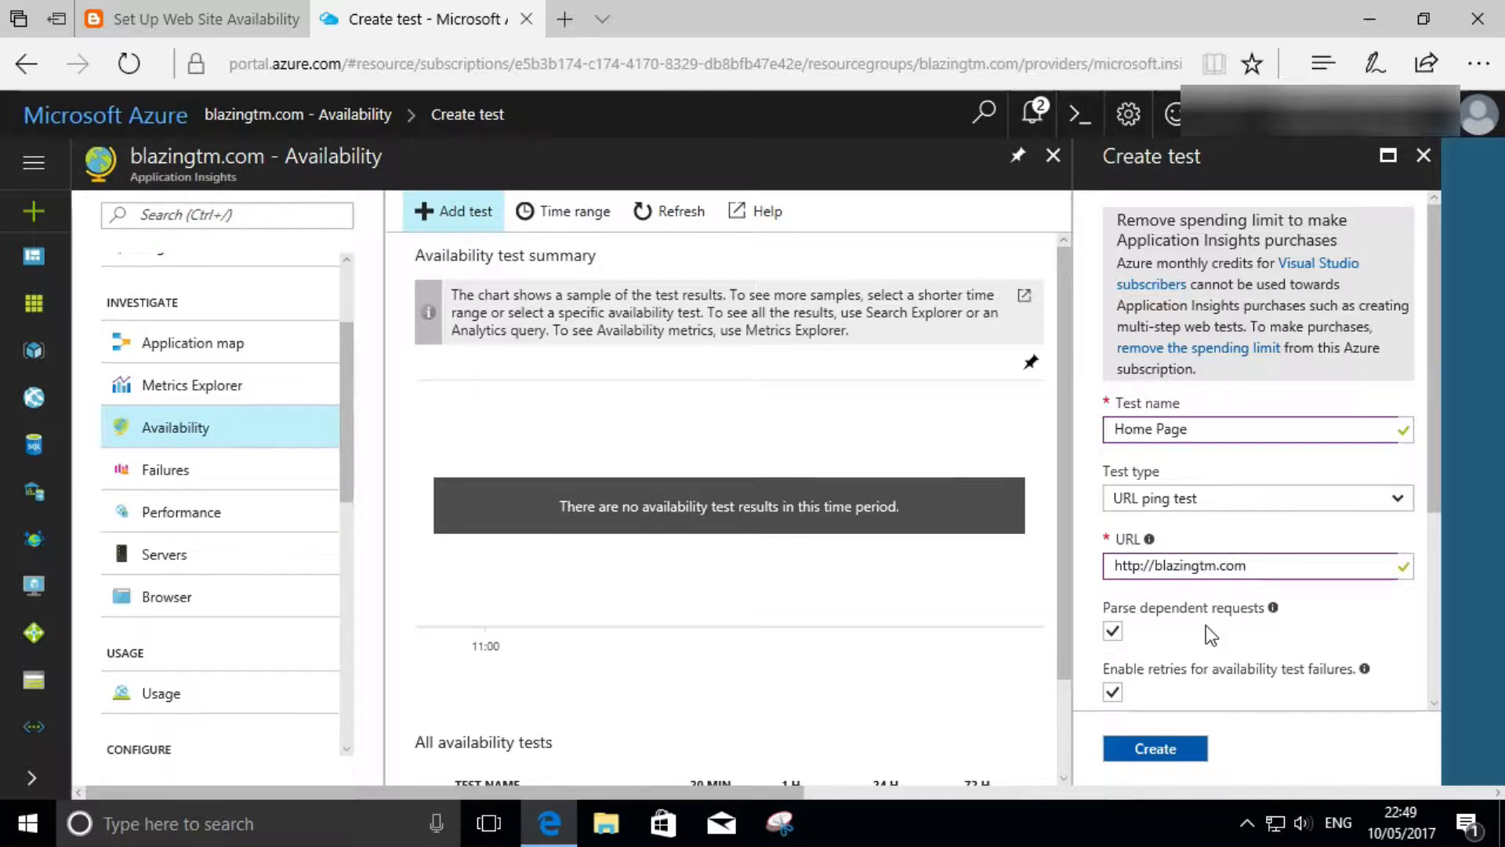
Step: In the test locations, replace Chicago, San Antonio and Ashburn with Stockholm, Zurich and Sydney, and confirm the selection
{"action": "scroll", "coordinate": [1206, 624], "scroll_direction": "down", "scroll_amount": 2}
{"action": "scroll", "coordinate": [1205, 624], "scroll_direction": "down", "scroll_amount": 1}
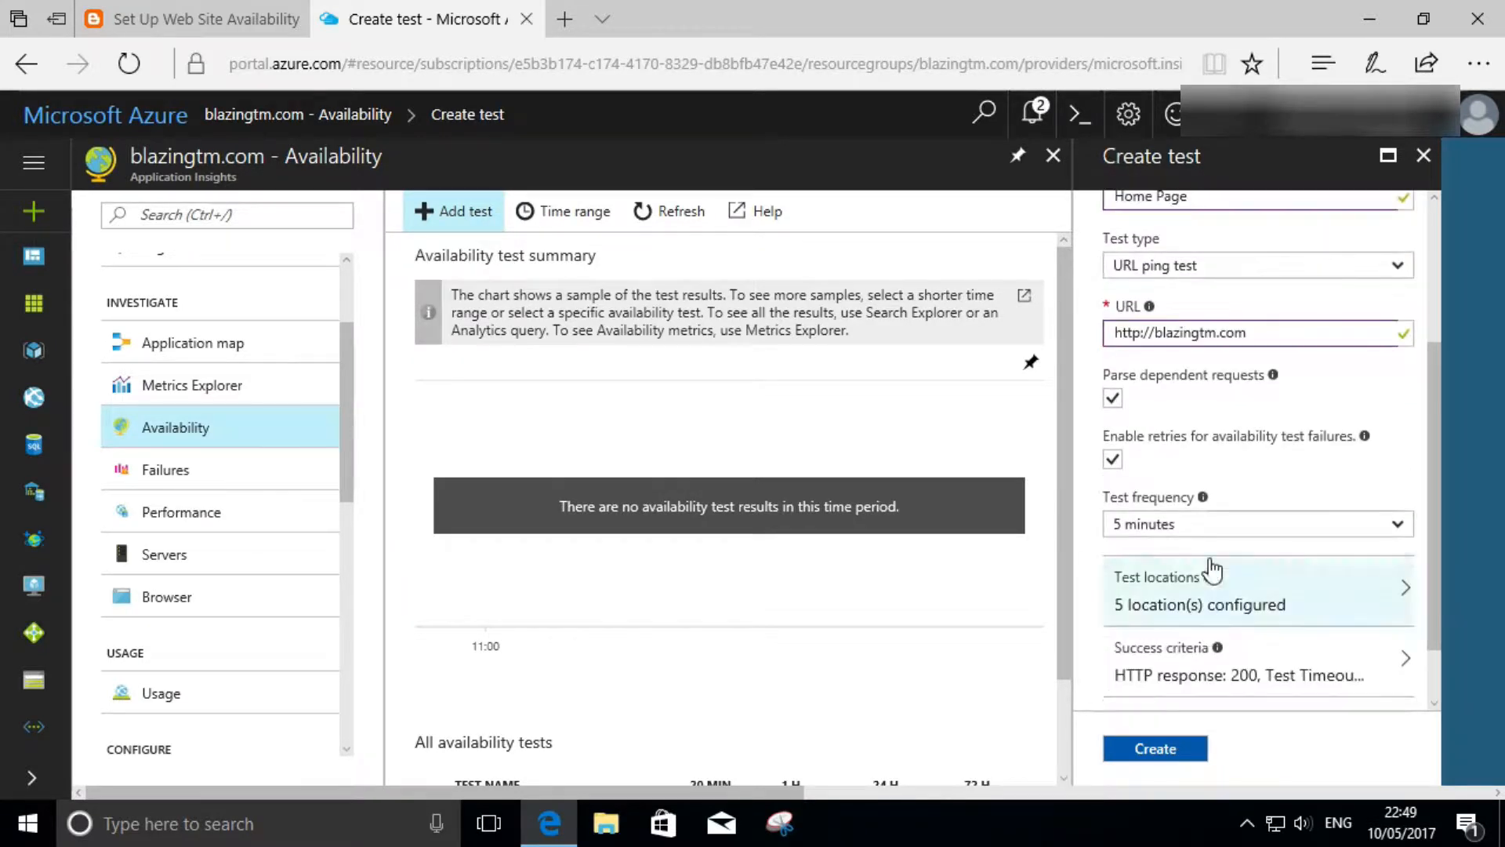
{"action": "scroll", "coordinate": [1214, 533], "scroll_direction": "down", "scroll_amount": 1}
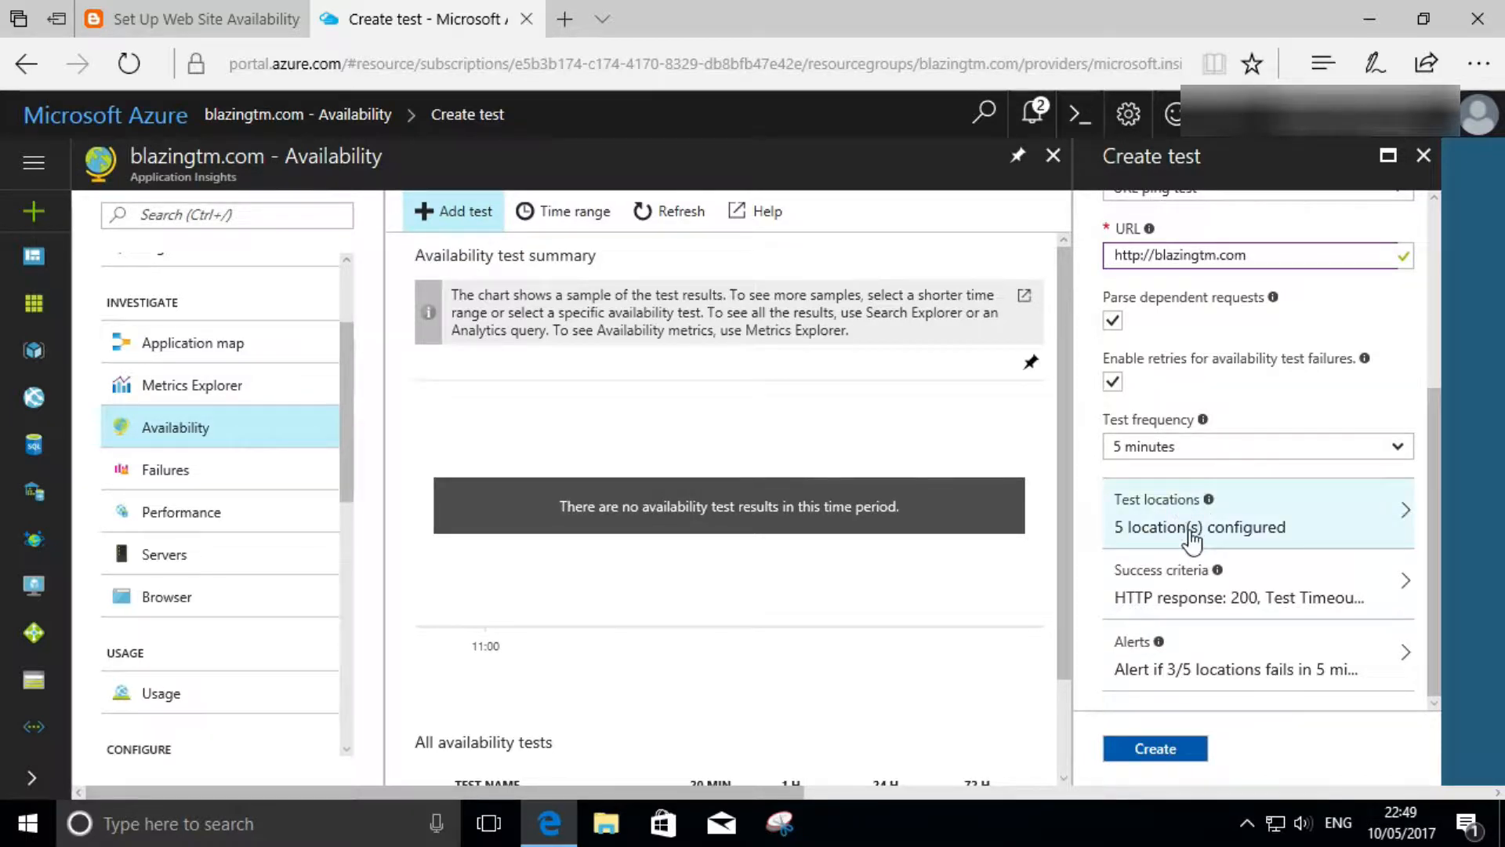
{"action": "left_click", "coordinate": [1184, 508]}
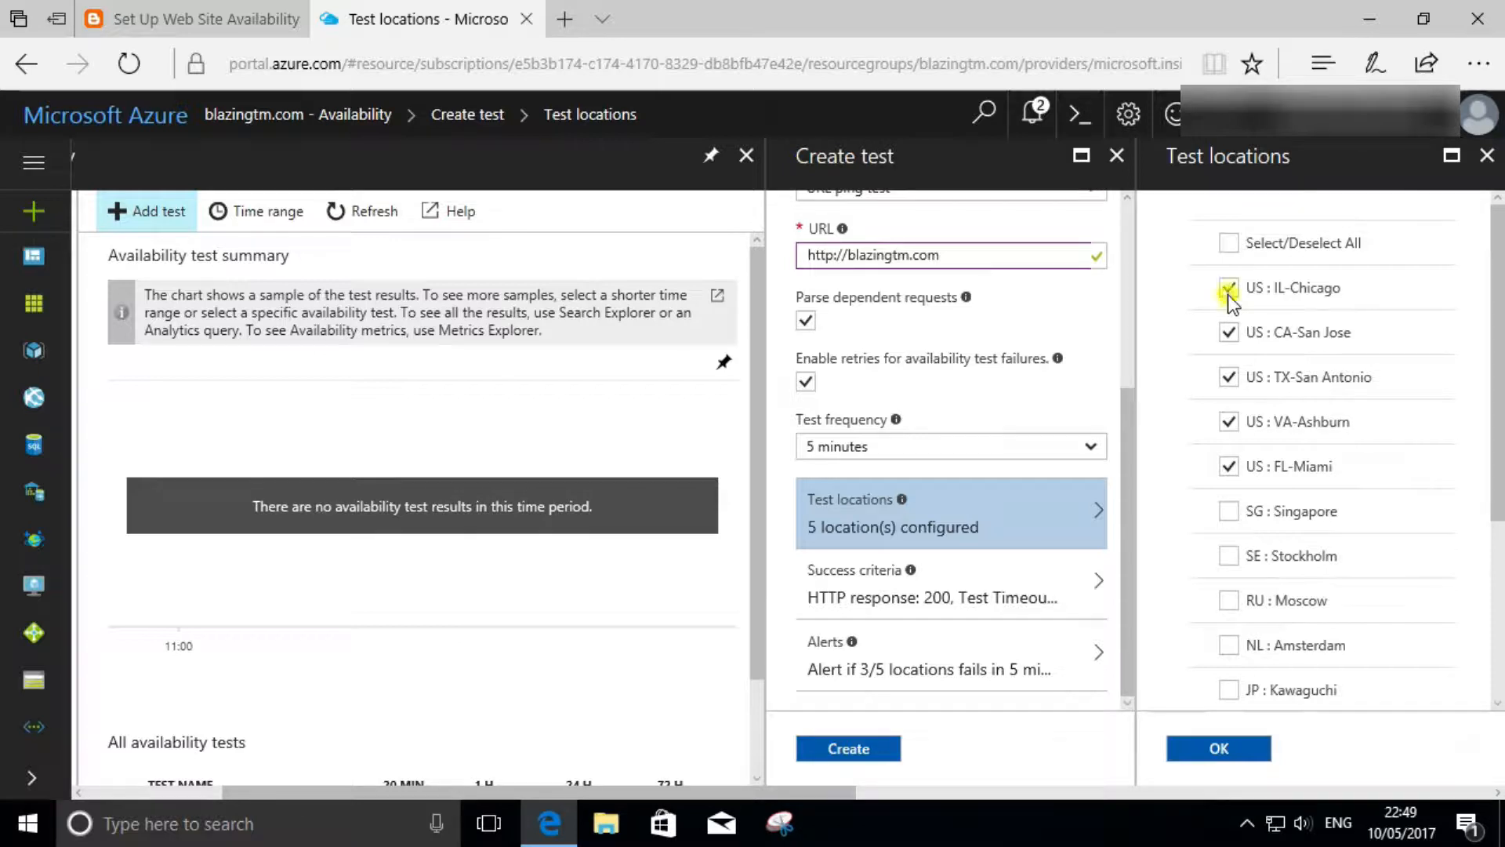
{"action": "left_click", "coordinate": [1228, 287]}
{"action": "left_click", "coordinate": [1228, 377]}
{"action": "left_click", "coordinate": [1228, 423]}
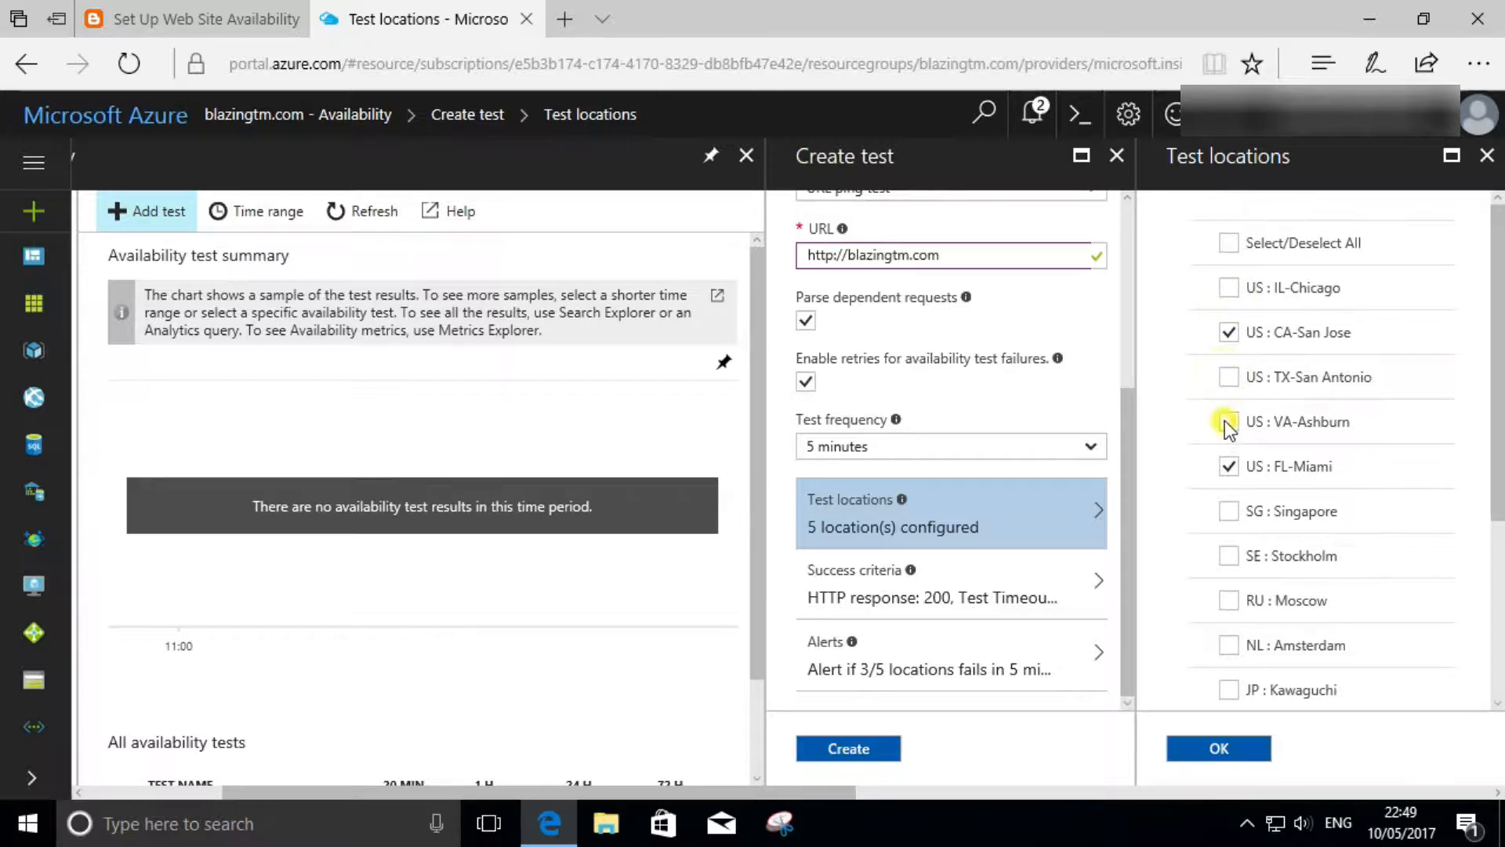
{"action": "scroll", "coordinate": [1222, 552], "scroll_direction": "down", "scroll_amount": 2}
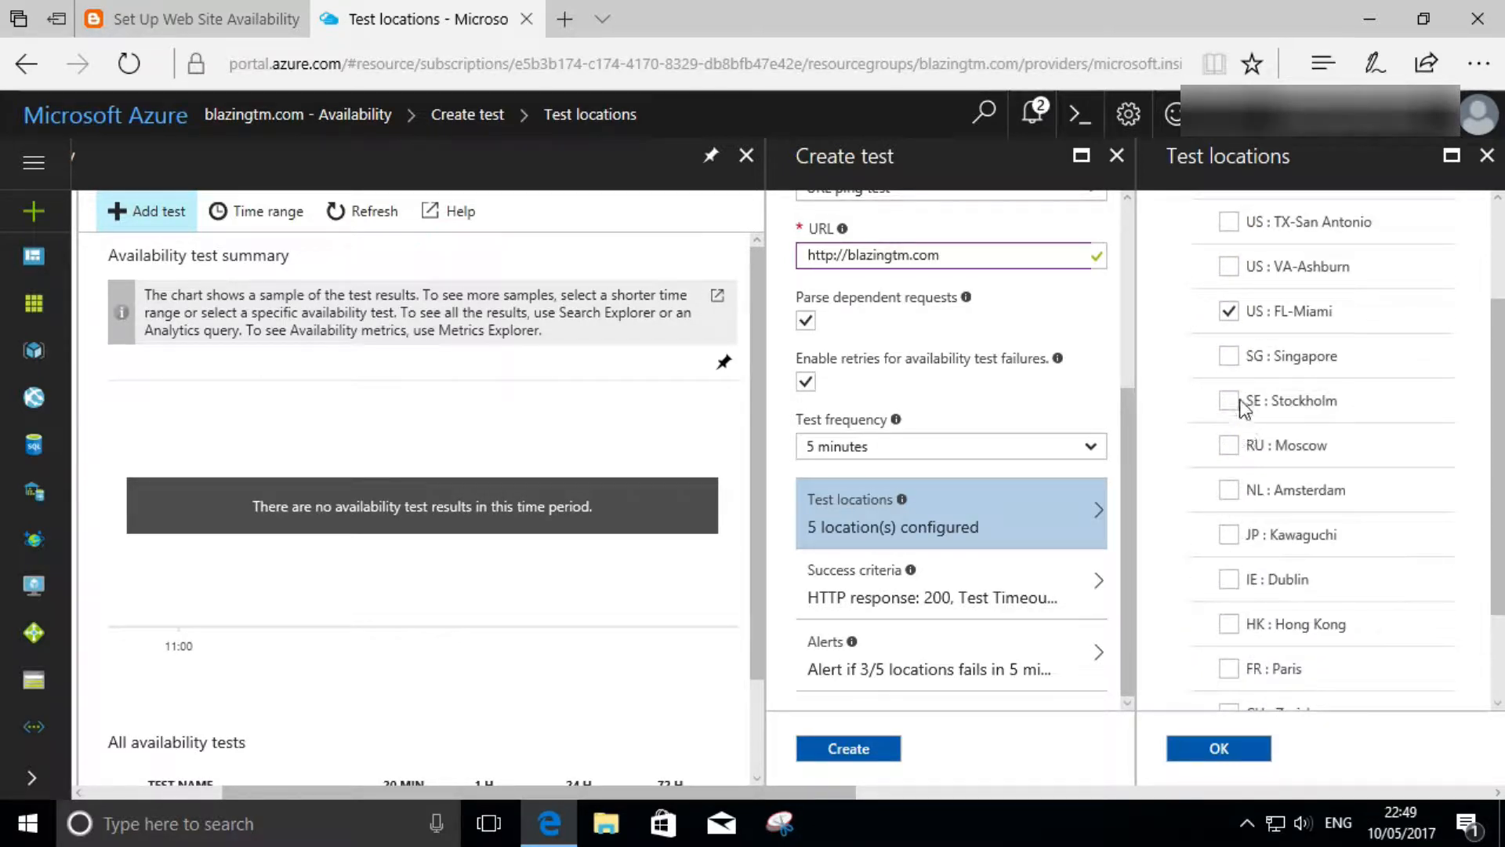
{"action": "left_click", "coordinate": [1227, 398]}
{"action": "scroll", "coordinate": [1225, 533], "scroll_direction": "down", "scroll_amount": 2}
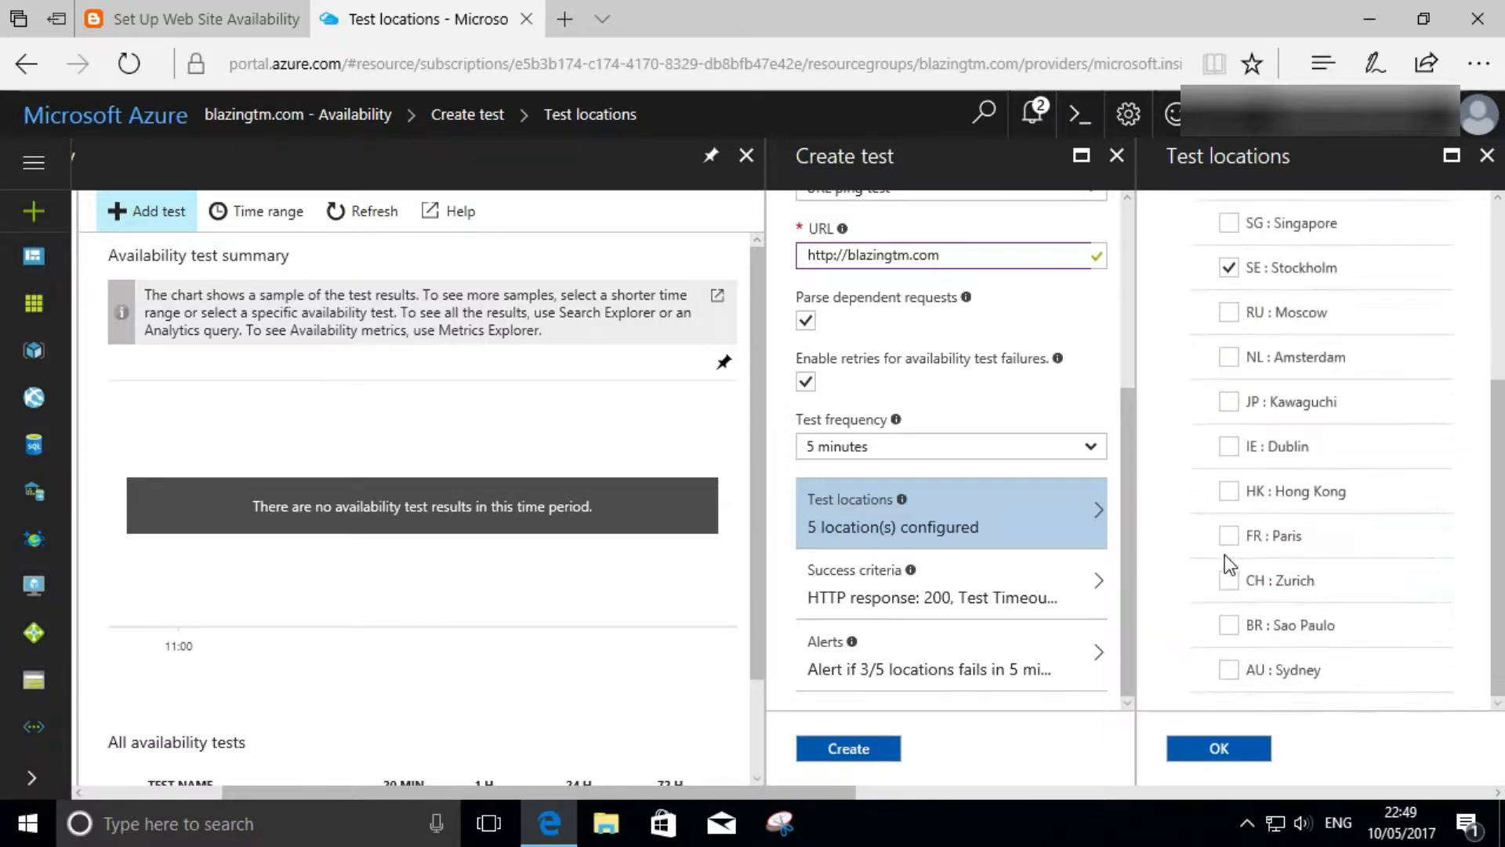
{"action": "left_click", "coordinate": [1227, 580]}
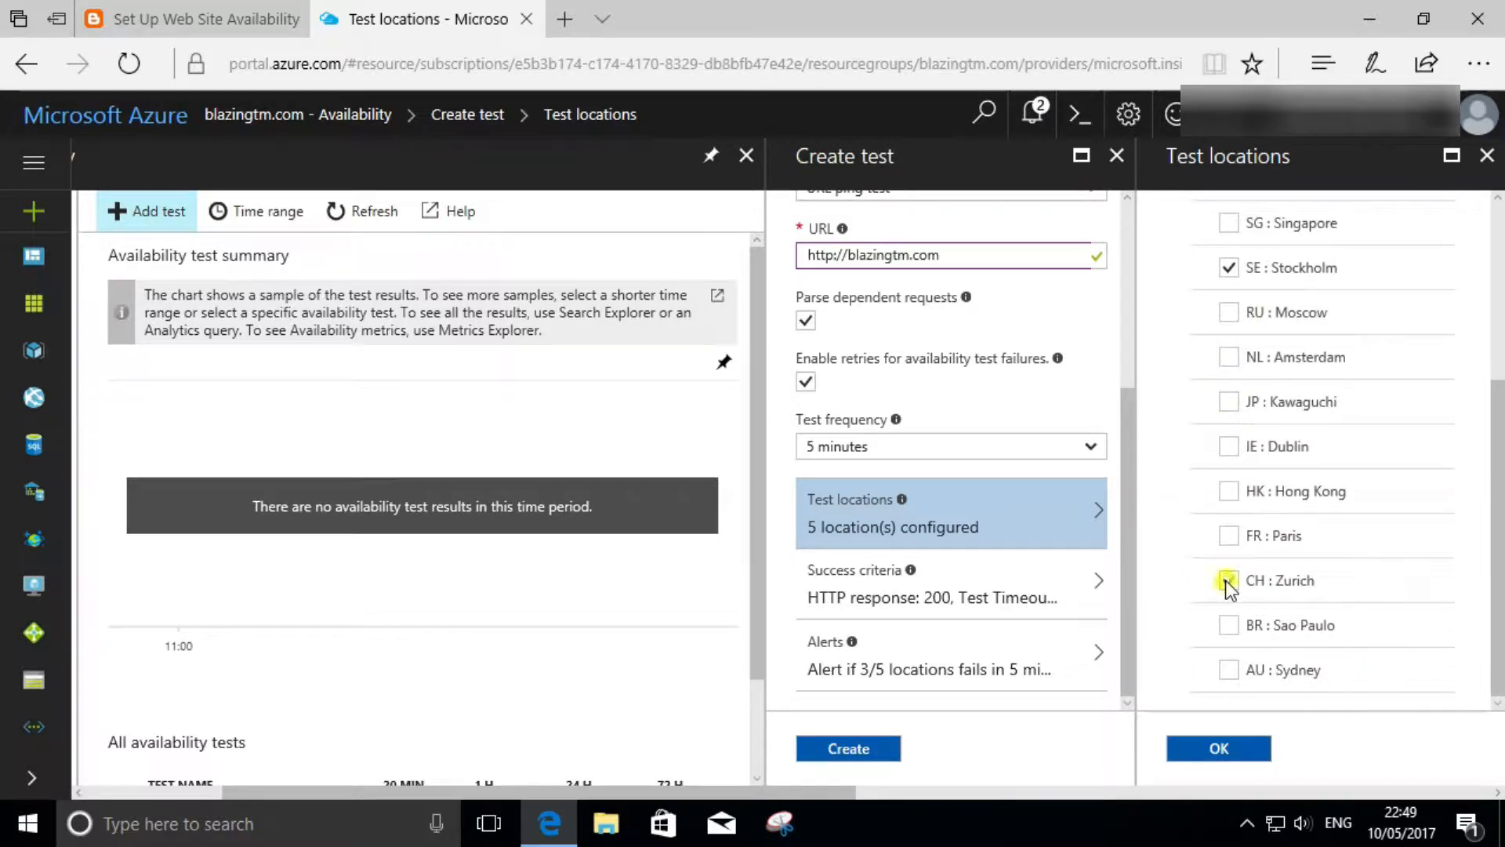
{"action": "left_click", "coordinate": [1228, 670]}
{"action": "left_click", "coordinate": [1227, 749]}
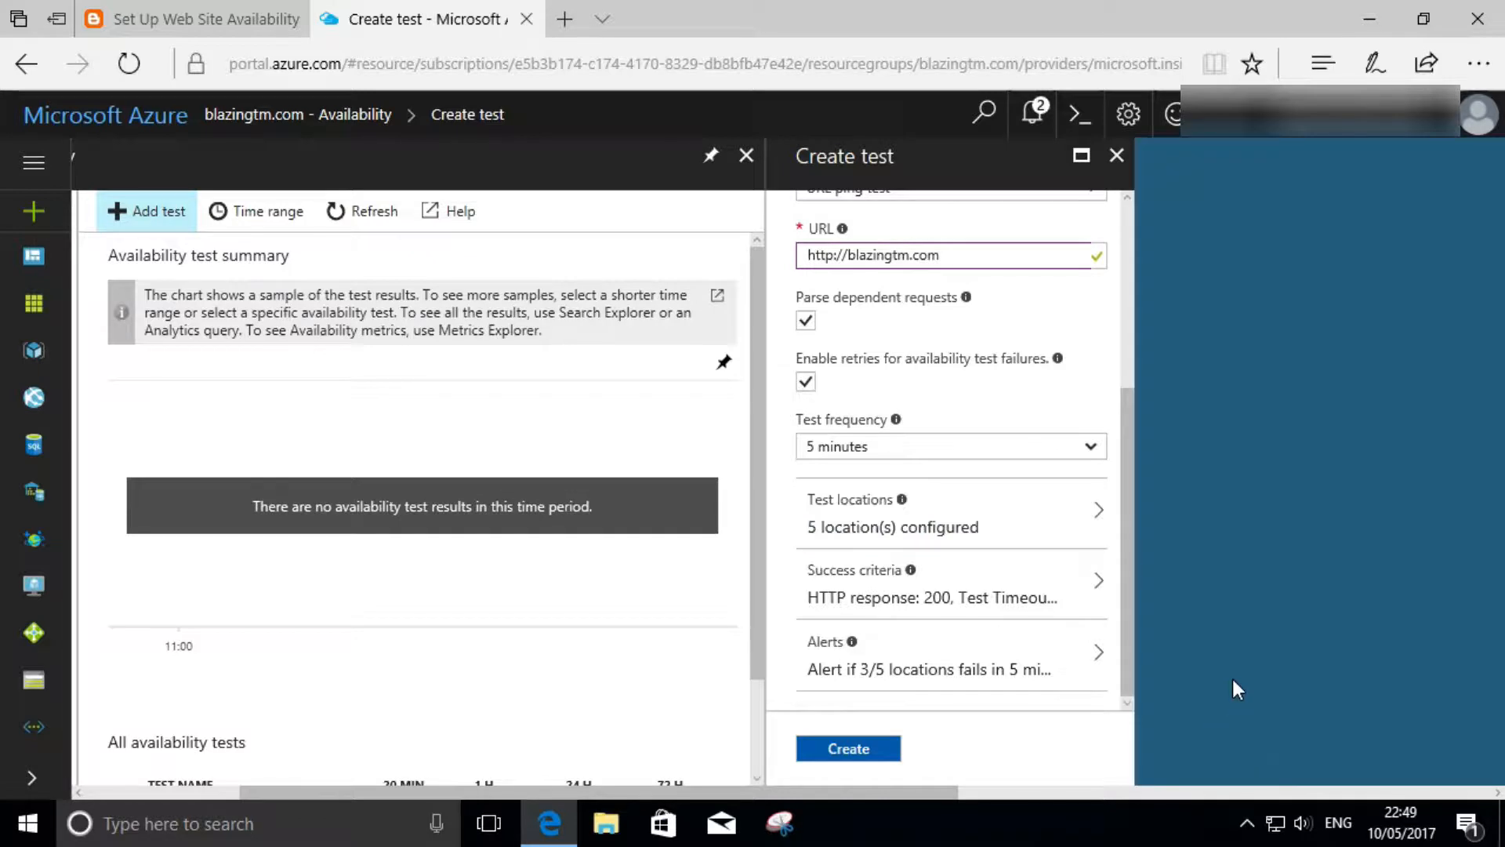
Step: Enable content match in the success criteria, requiring the text "Set Up Website Availability" from the blog post title, and confirm
{"action": "left_click", "coordinate": [1079, 592]}
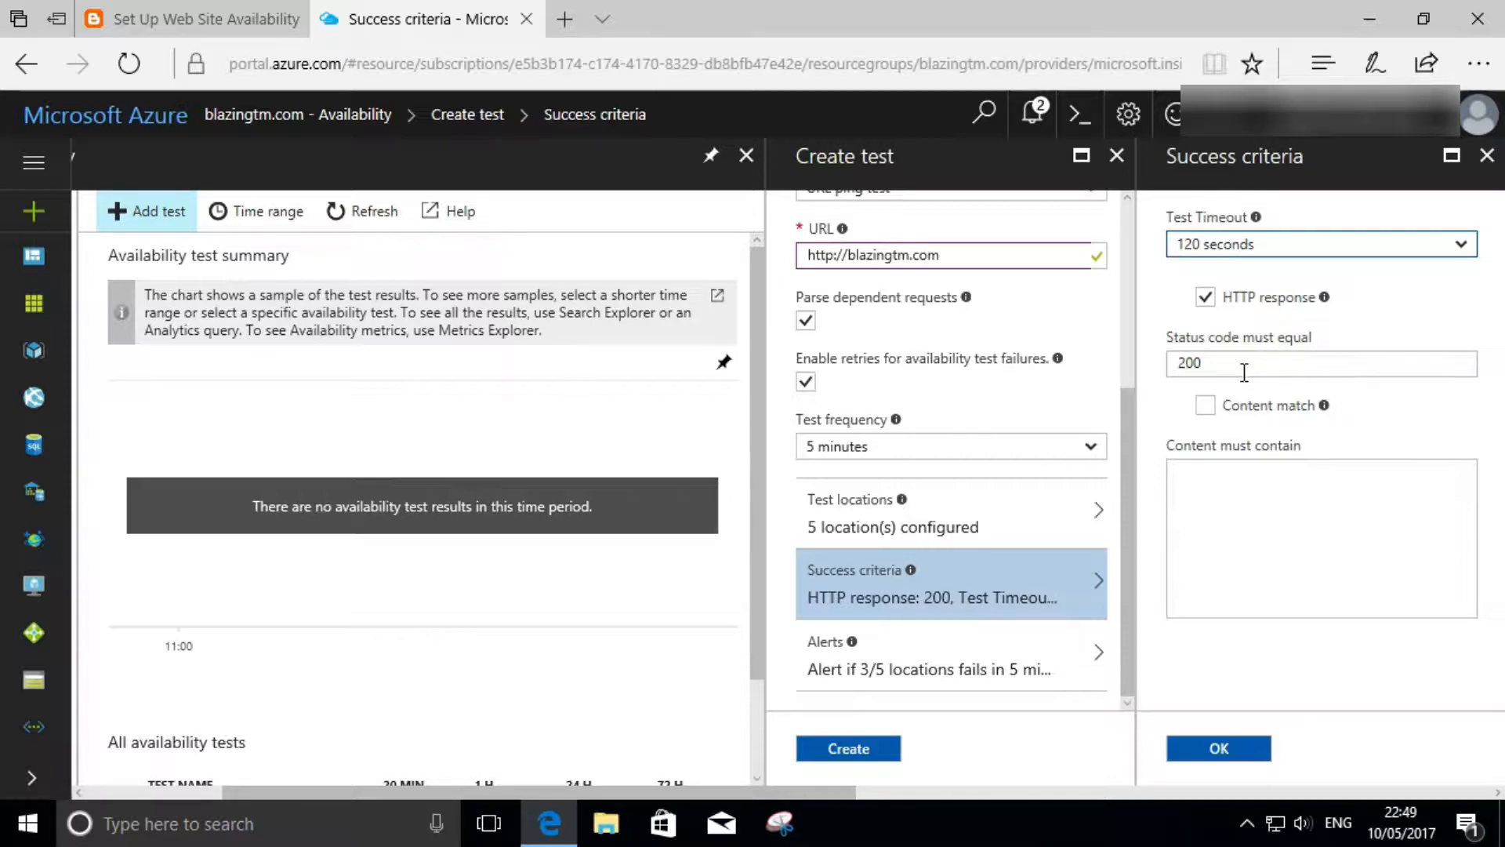
{"action": "left_click", "coordinate": [1204, 407]}
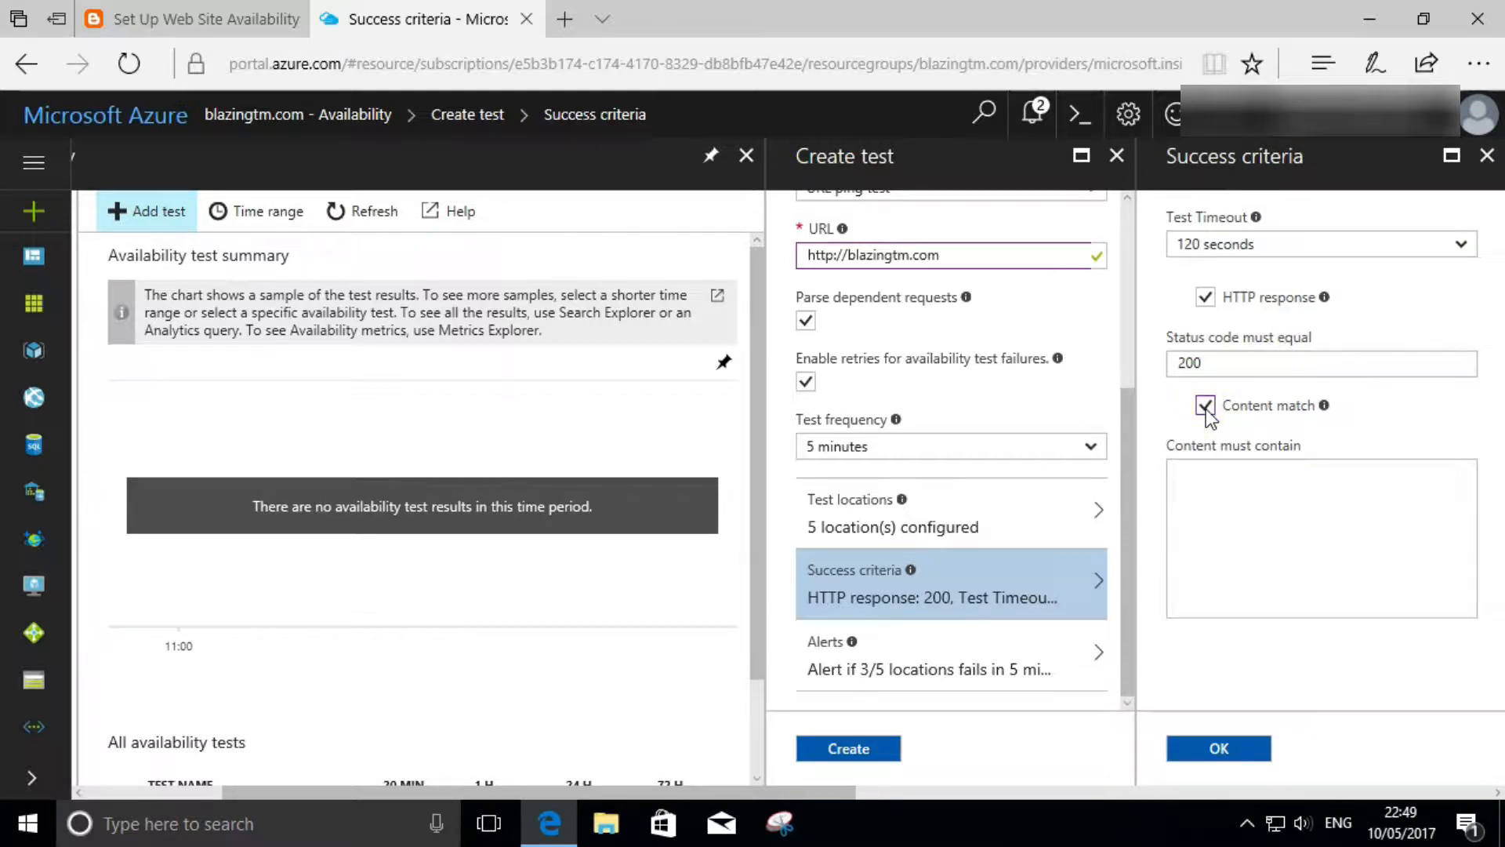
{"action": "left_click", "coordinate": [1211, 504]}
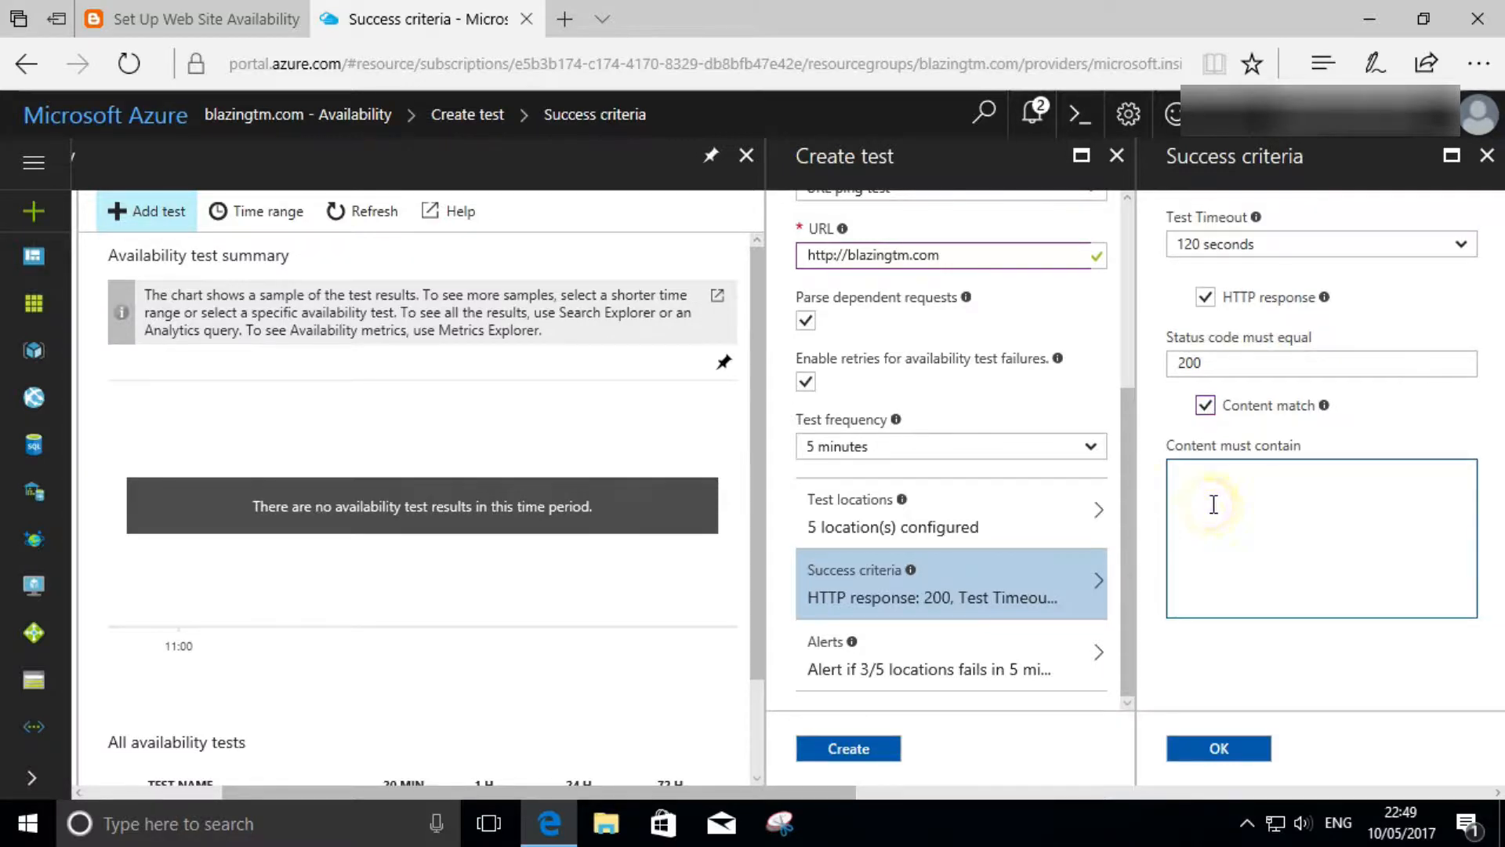
{"action": "left_click", "coordinate": [235, 19]}
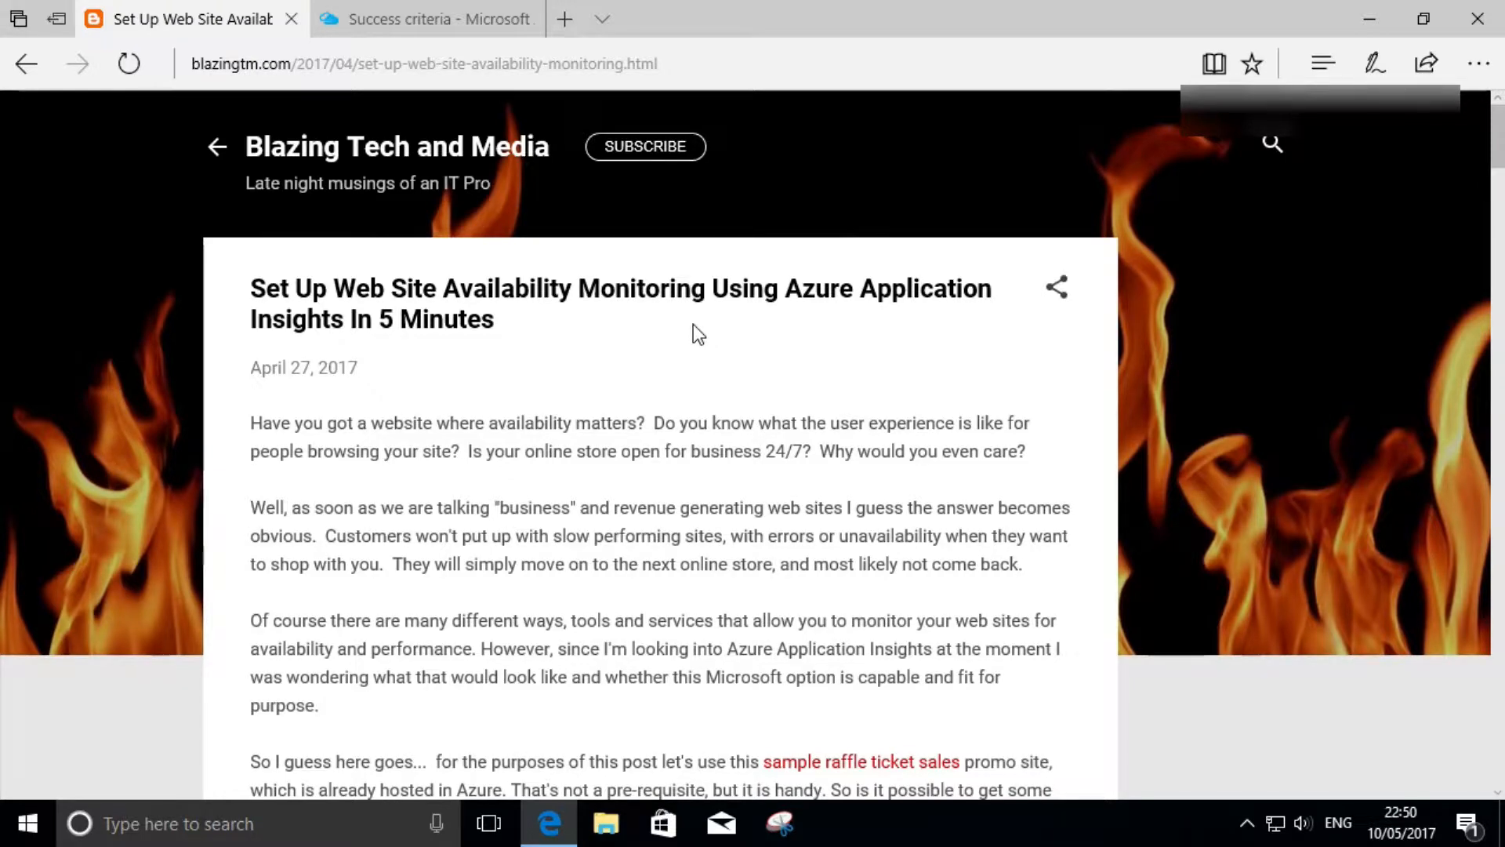
{"action": "left_click", "coordinate": [470, 19]}
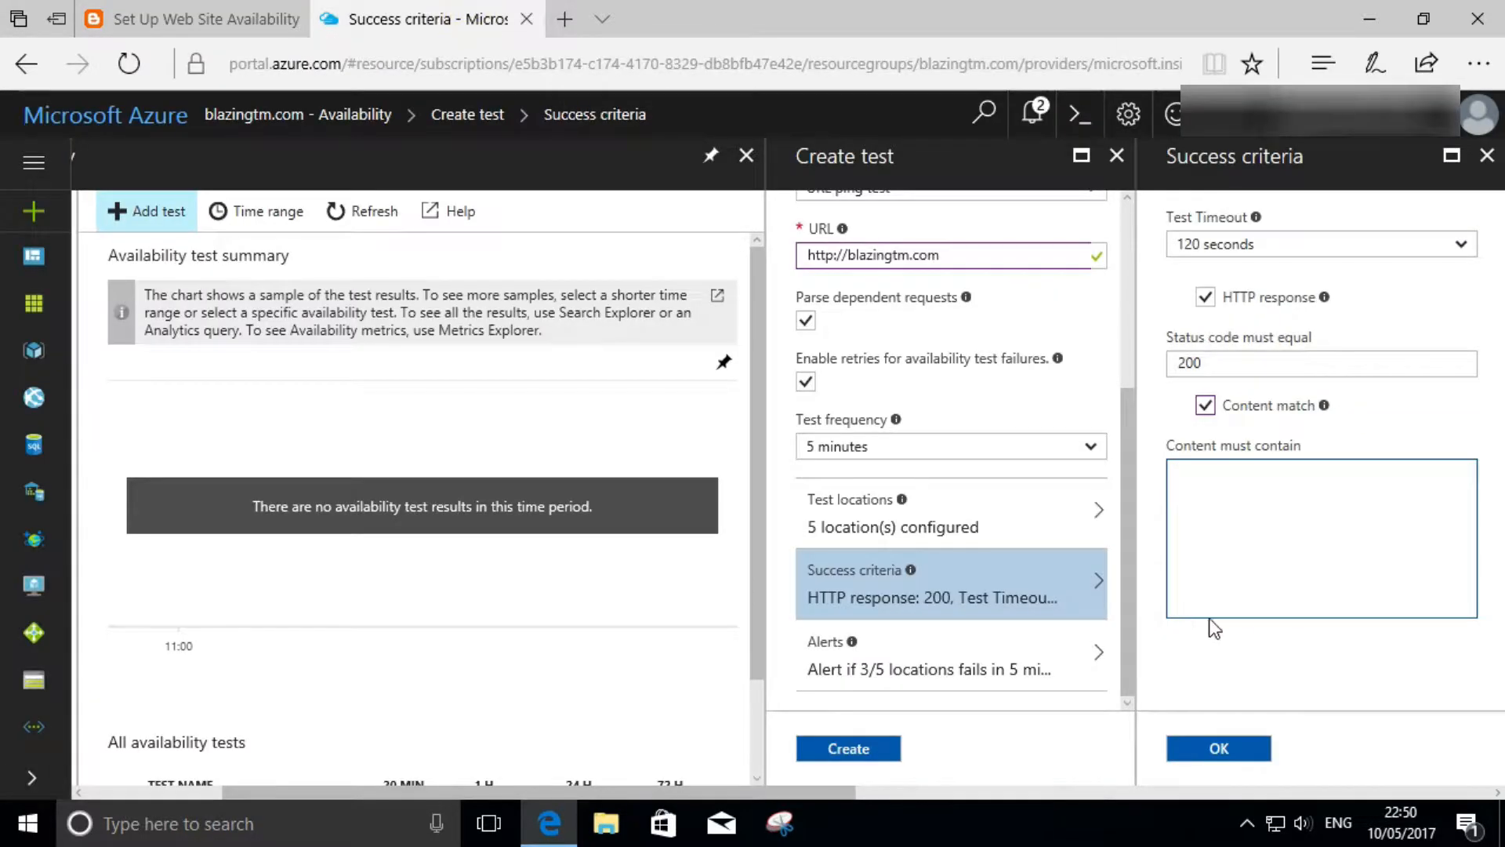
{"action": "type", "text": "Set Up Website Availability"}
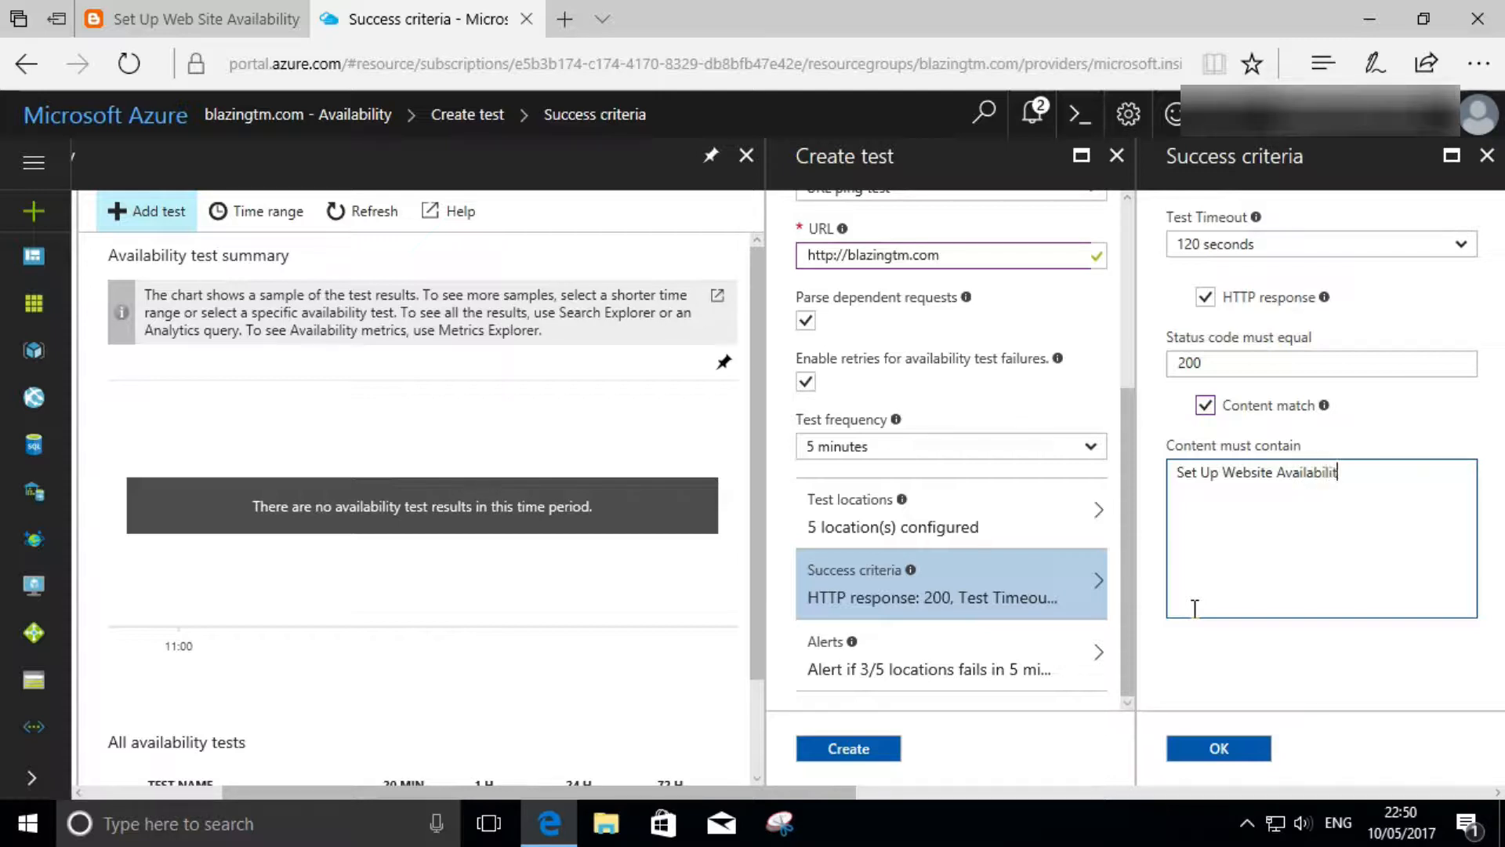
{"action": "left_click", "coordinate": [1192, 740]}
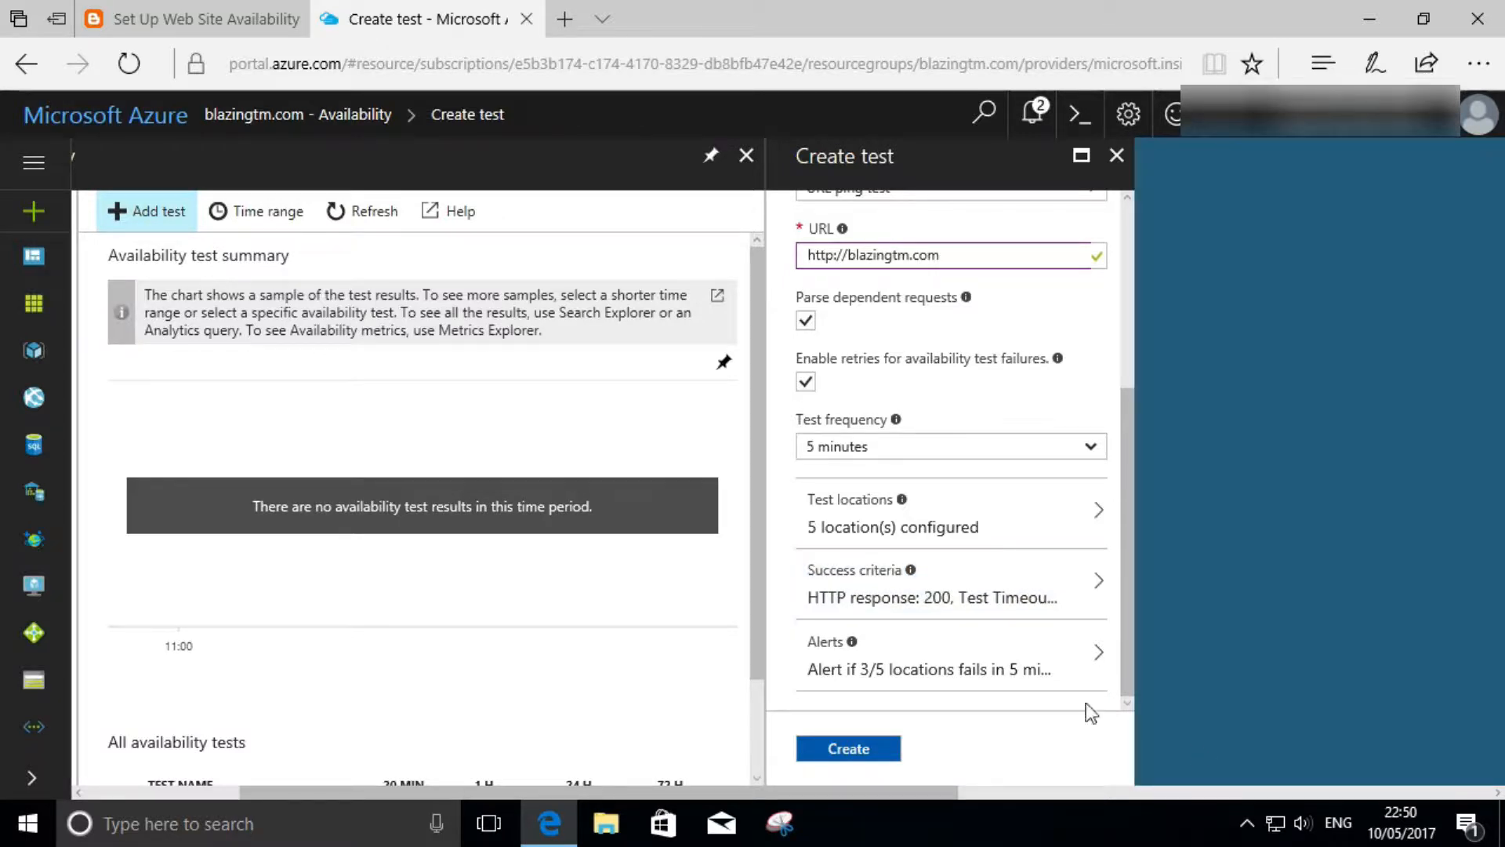
Step: Accept the default alert settings and create the Home Page availability test
{"action": "left_click", "coordinate": [1054, 674]}
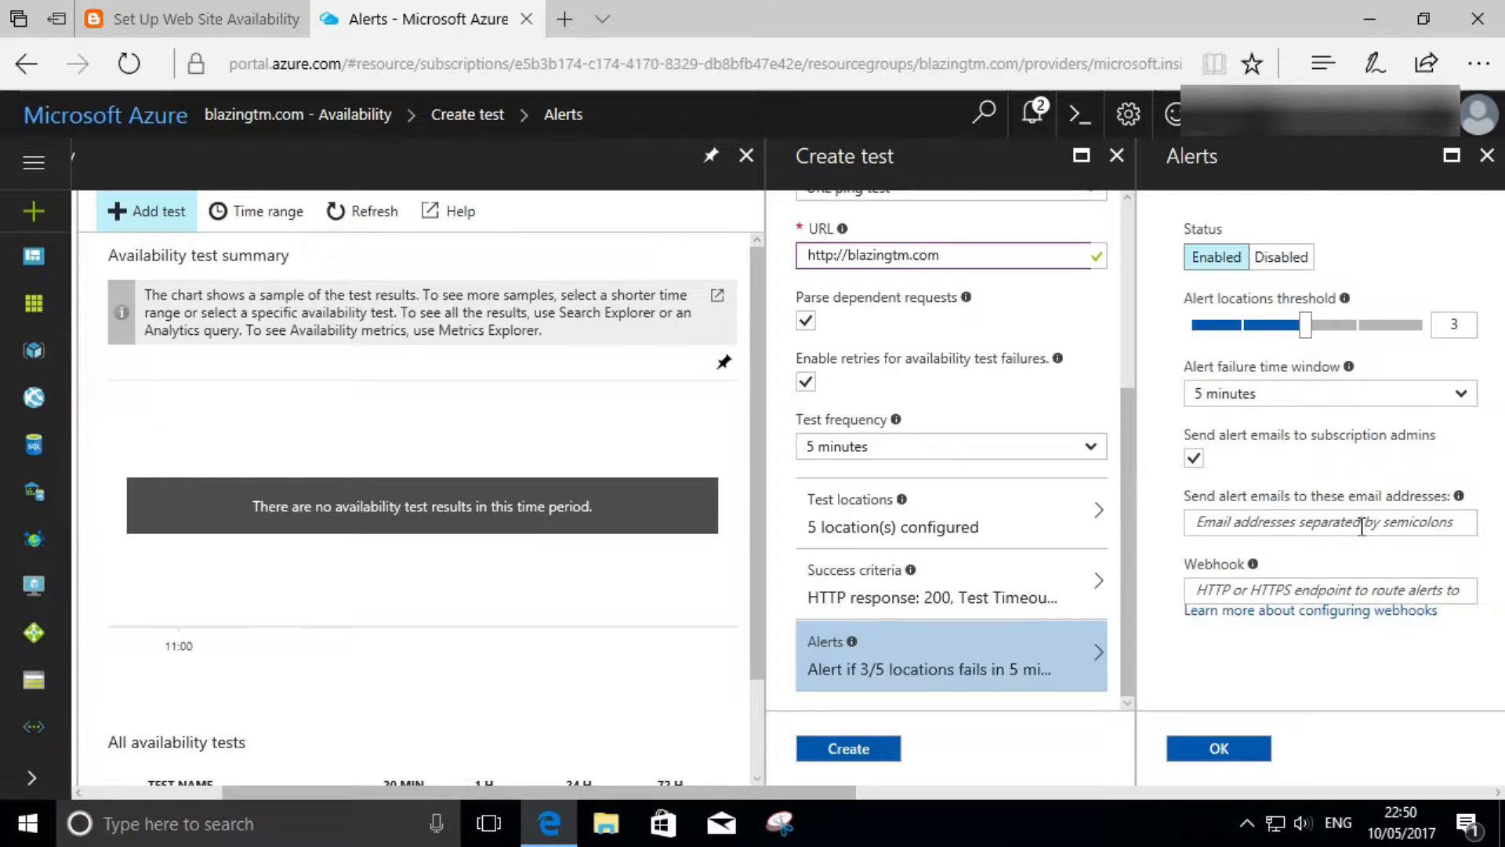
{"action": "left_click", "coordinate": [1218, 747]}
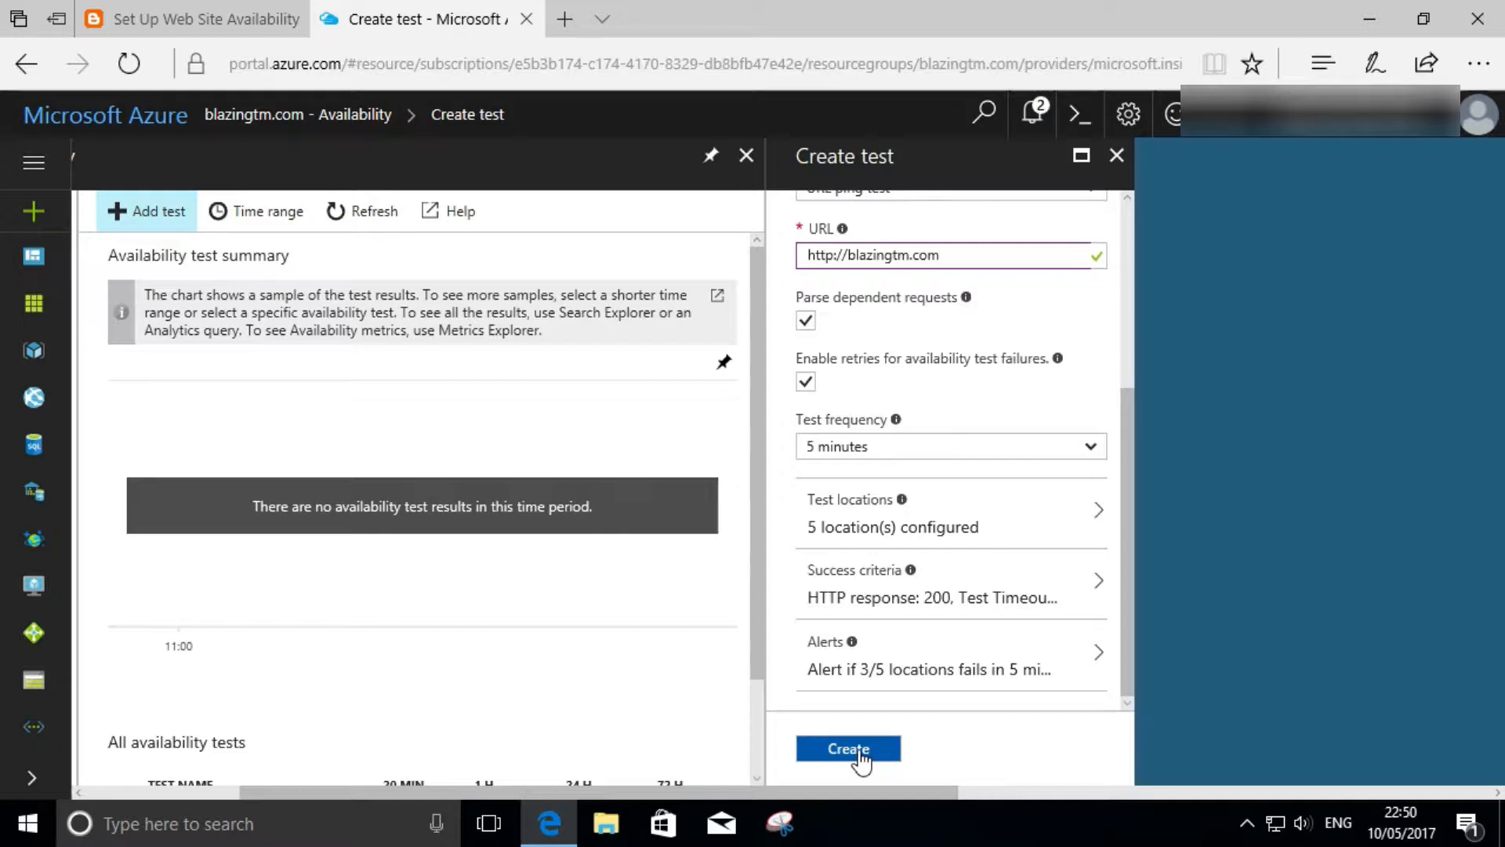
{"action": "left_click", "coordinate": [860, 751]}
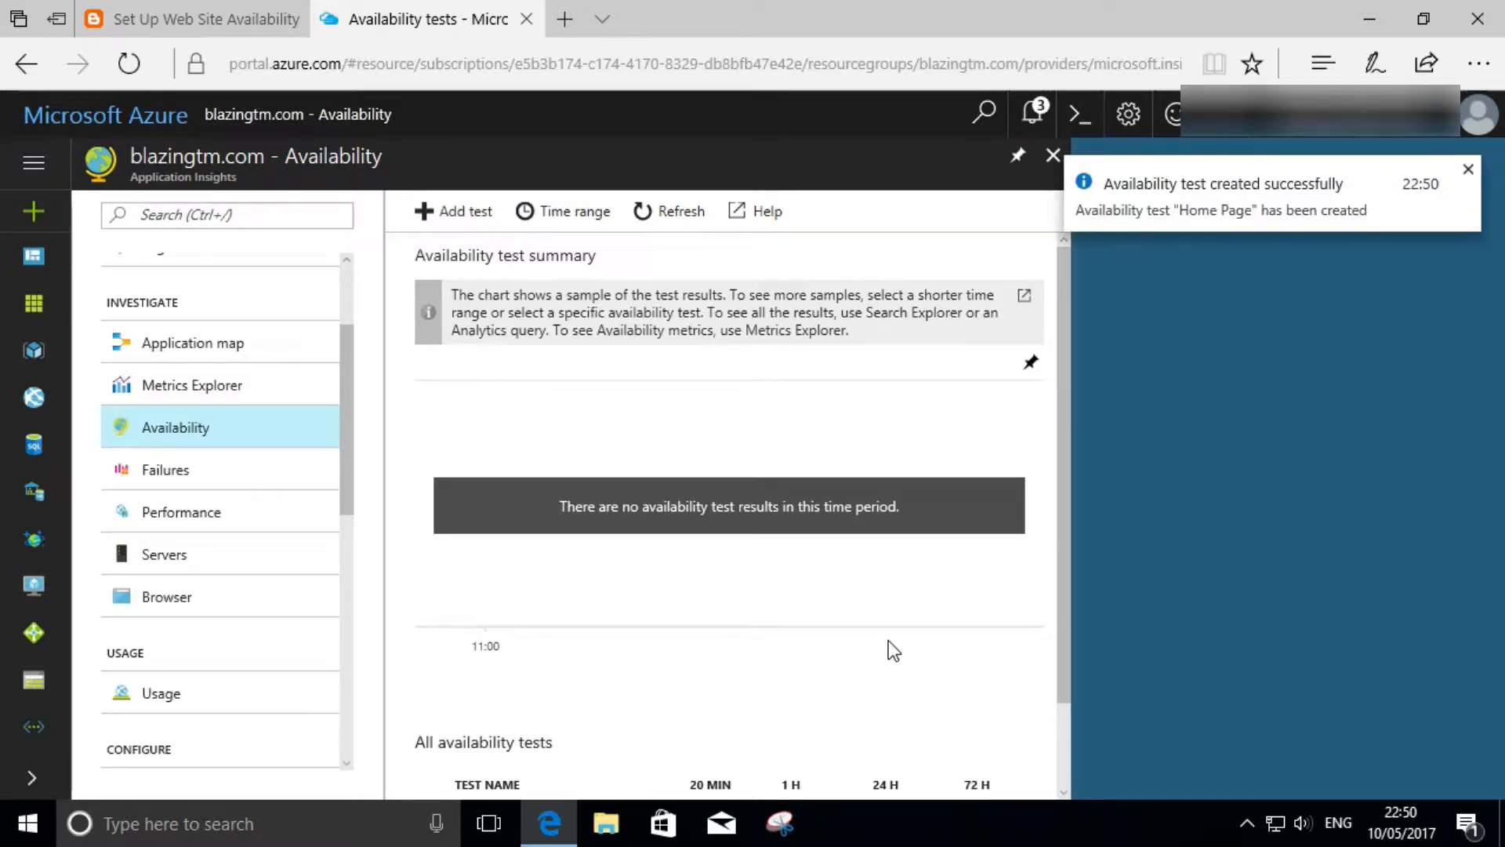
Step: Add a new URL ping availability test named Blog Post
{"action": "scroll", "coordinate": [887, 641], "scroll_direction": "down", "scroll_amount": 1}
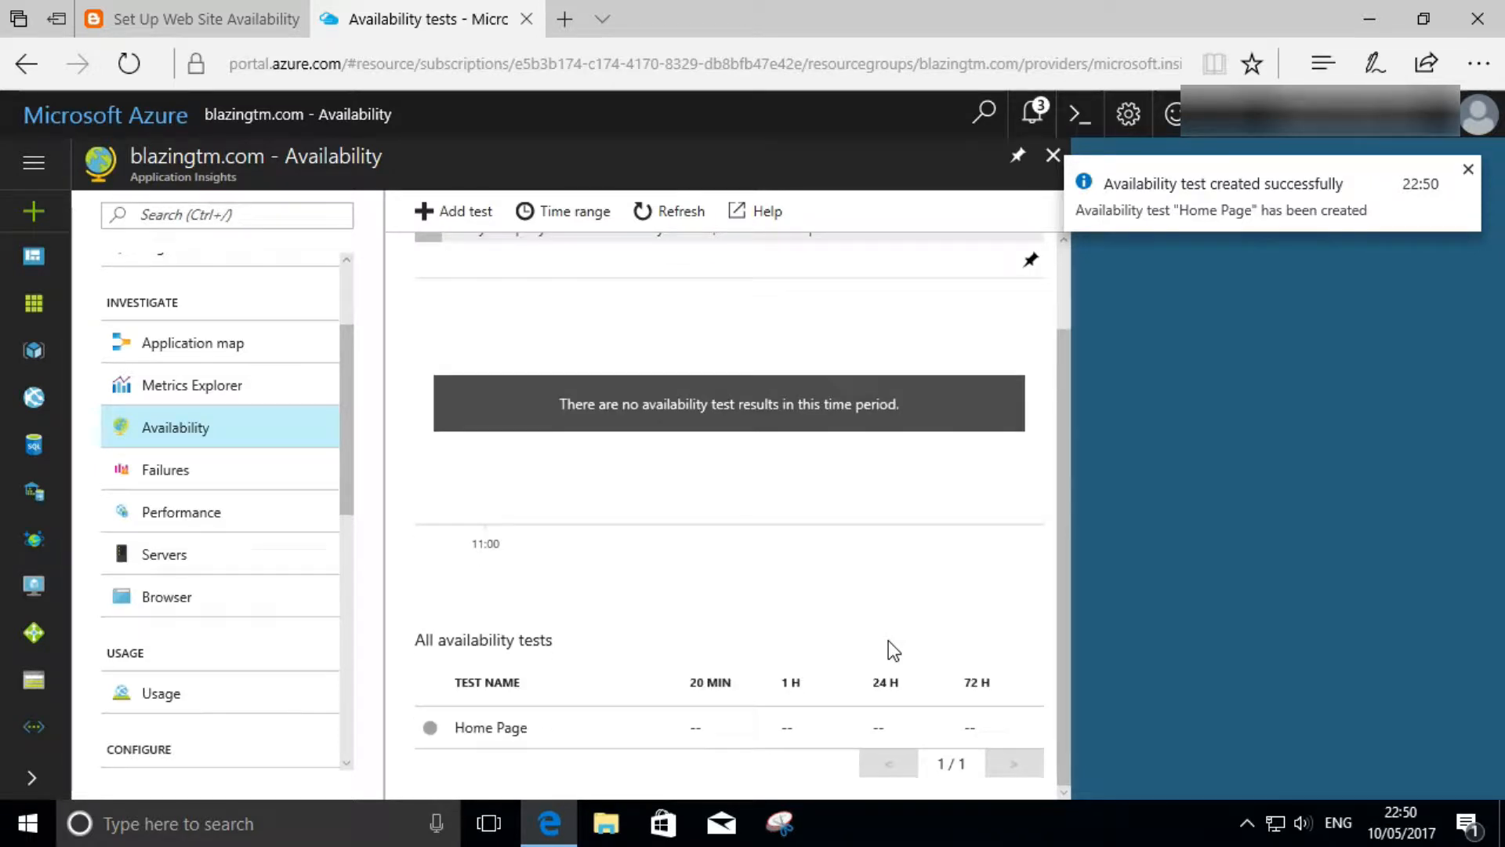
{"action": "left_click", "coordinate": [461, 221]}
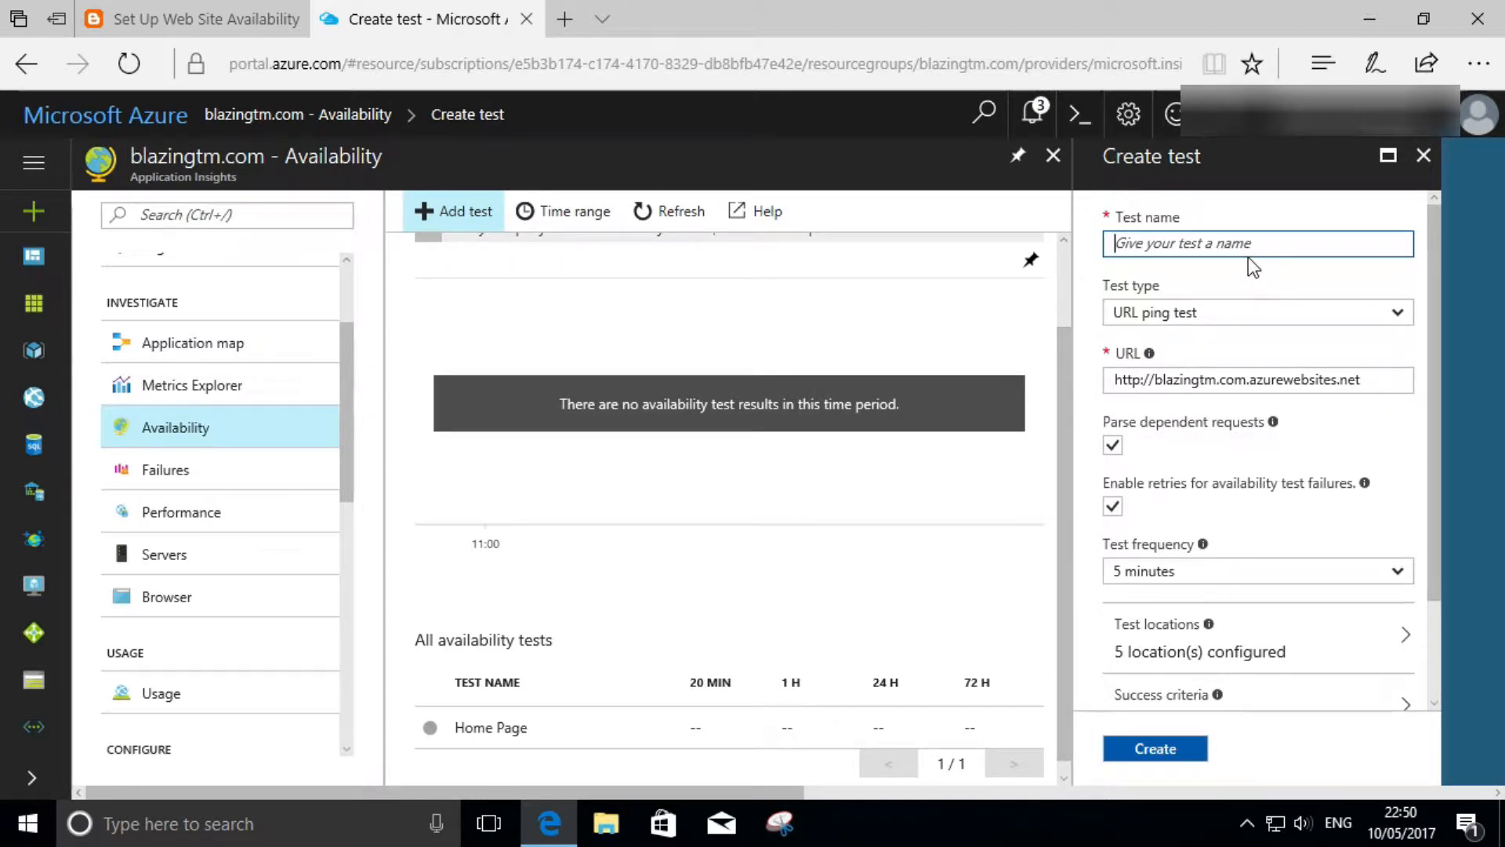
{"action": "type", "text": "Blog Post"}
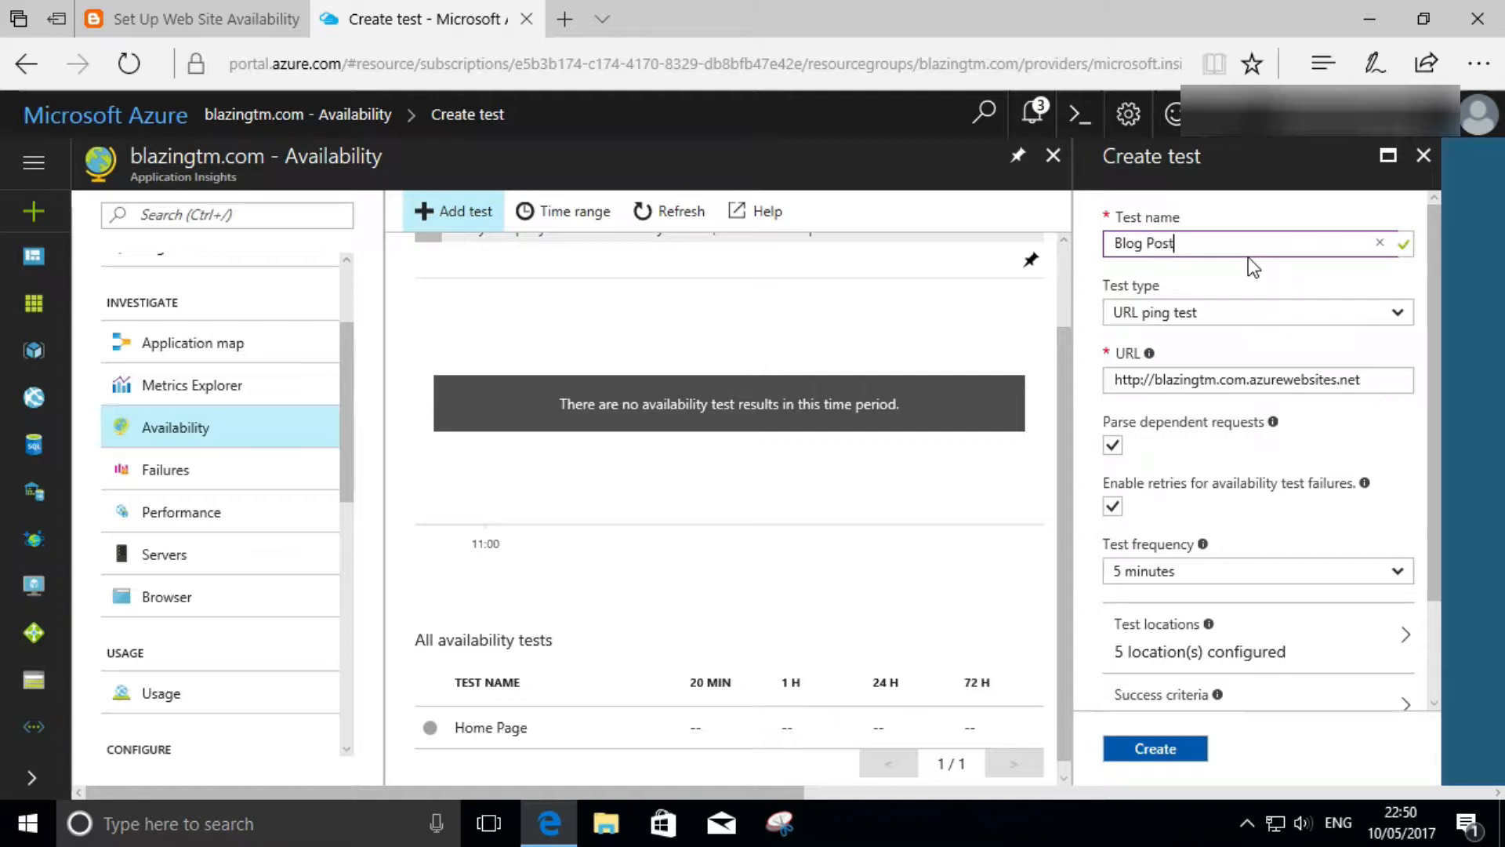
{"action": "key", "text": "Tab"}
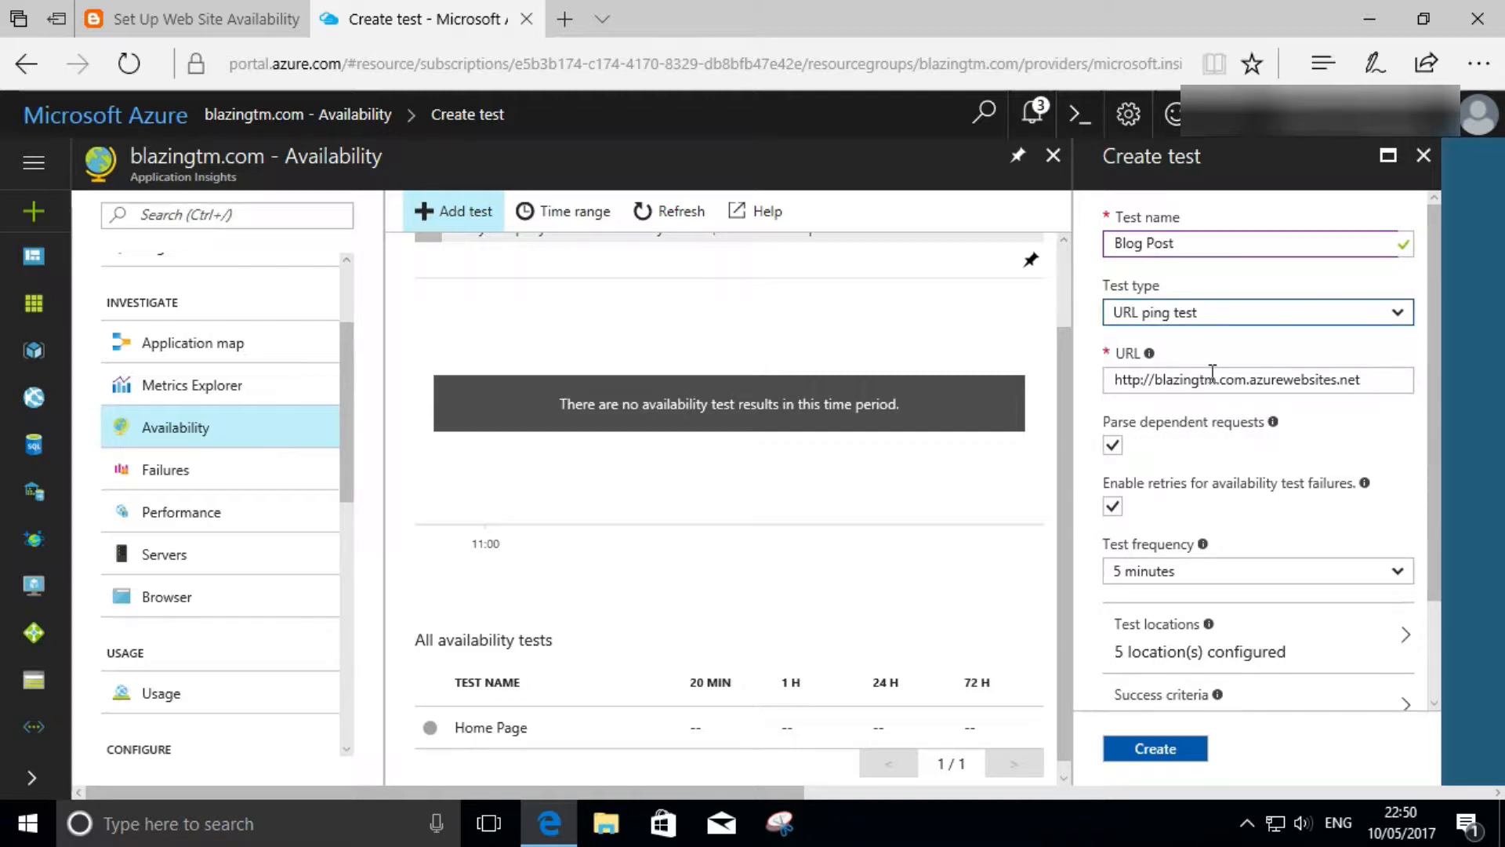
{"action": "triple_click", "coordinate": [1379, 380]}
{"action": "key", "text": "BackSpace"}
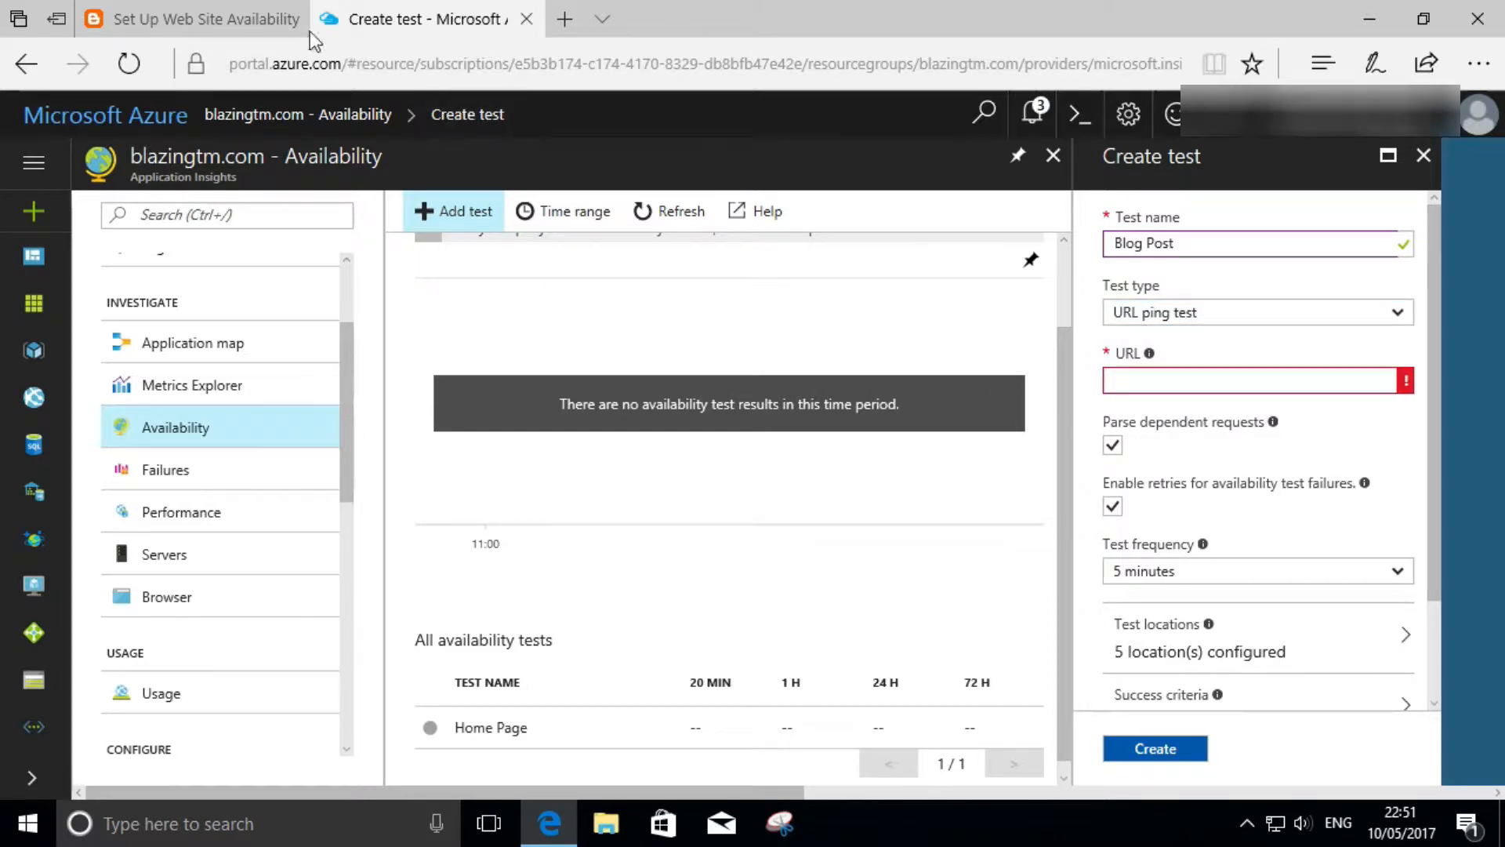
{"action": "left_click", "coordinate": [257, 25]}
{"action": "left_click", "coordinate": [705, 63]}
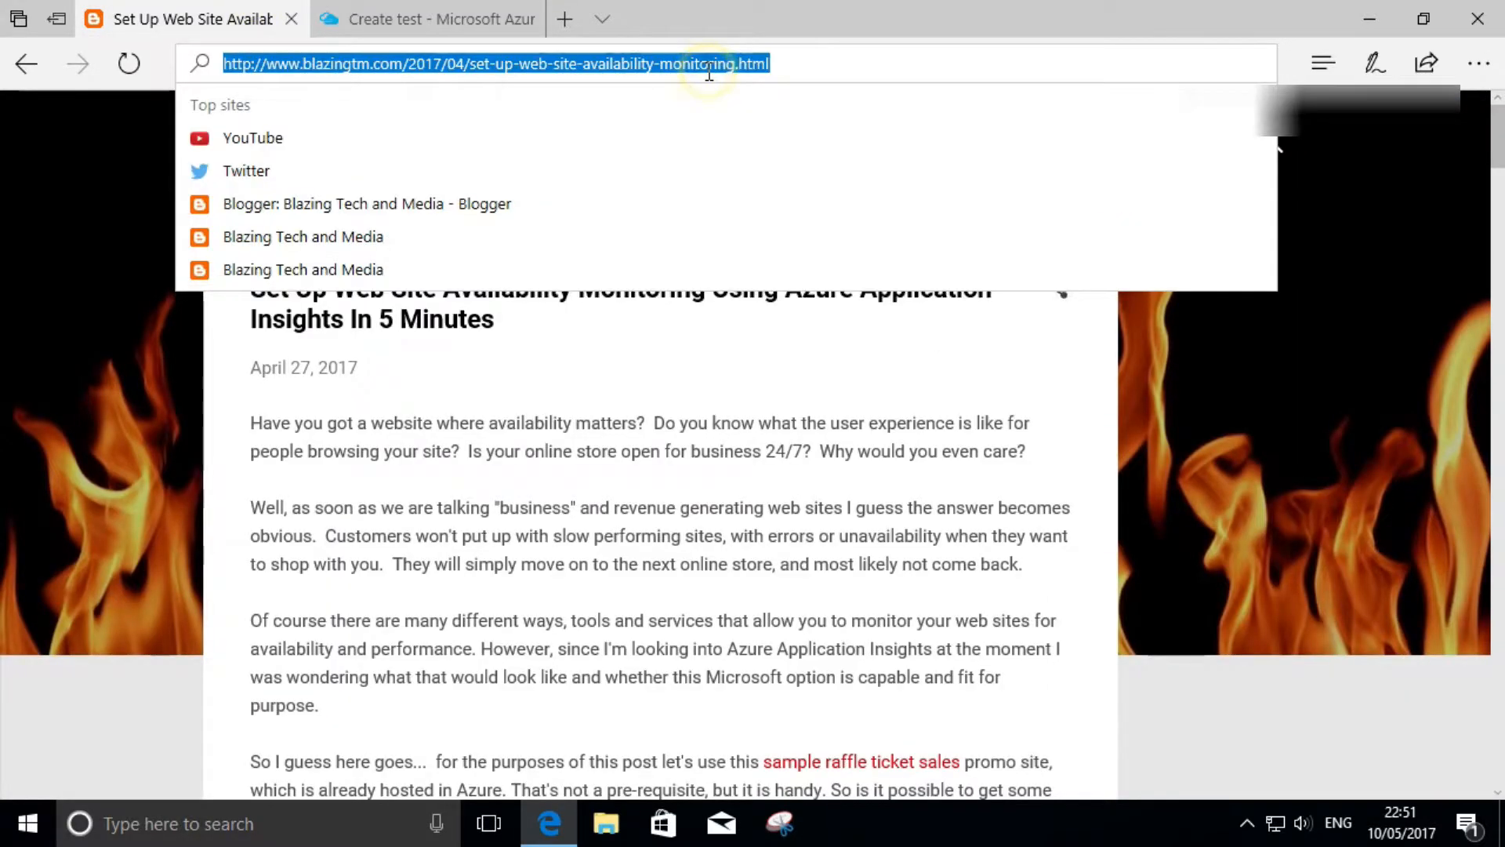
{"action": "type", "text": "http://www.blazingtm.com/2017/04/set-up-web-site-availability-monitoring.html"}
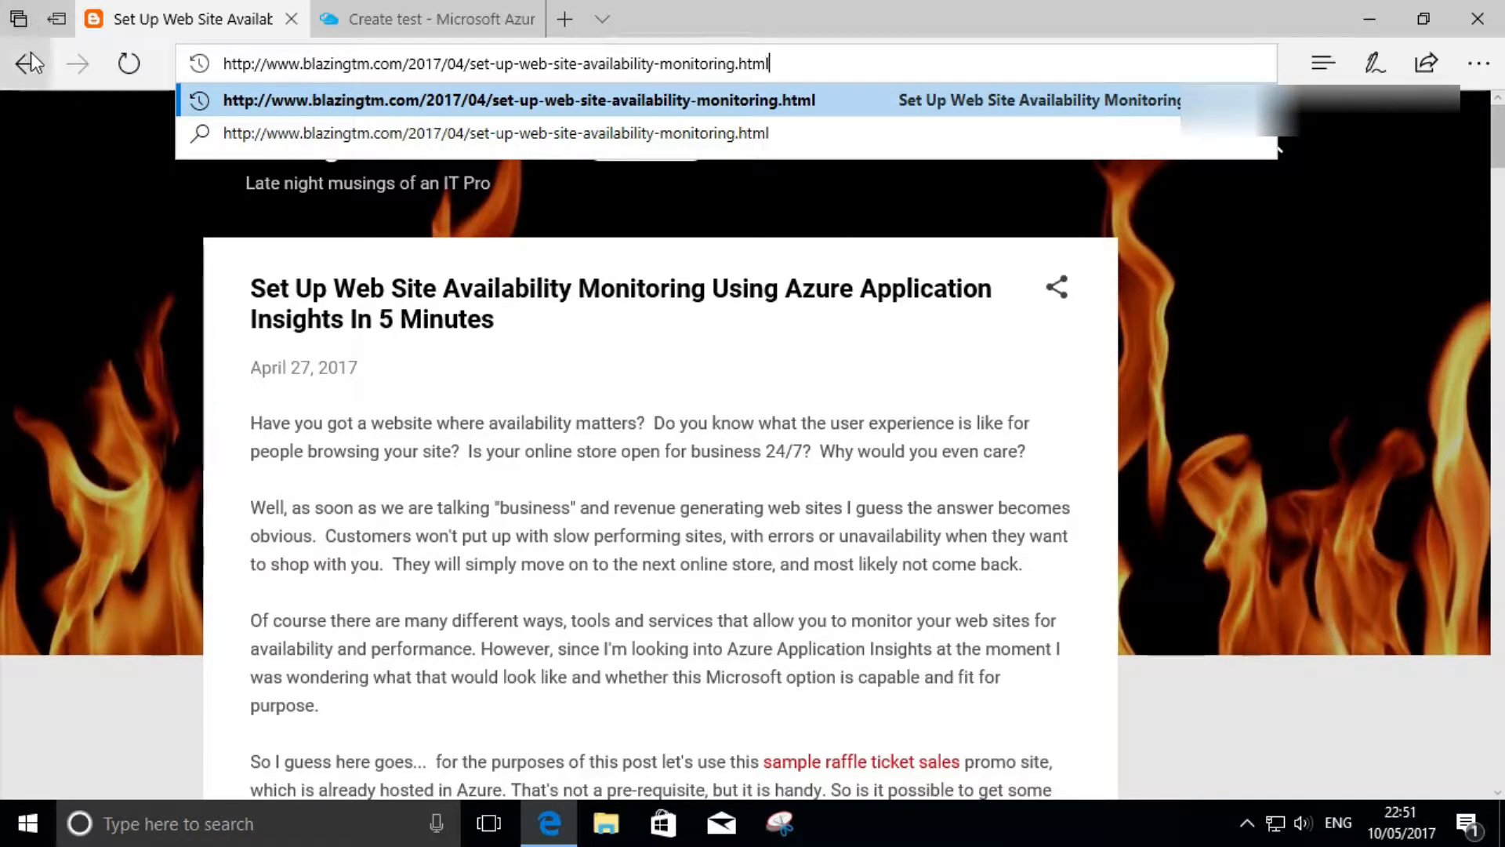
{"action": "left_click", "coordinate": [122, 63]}
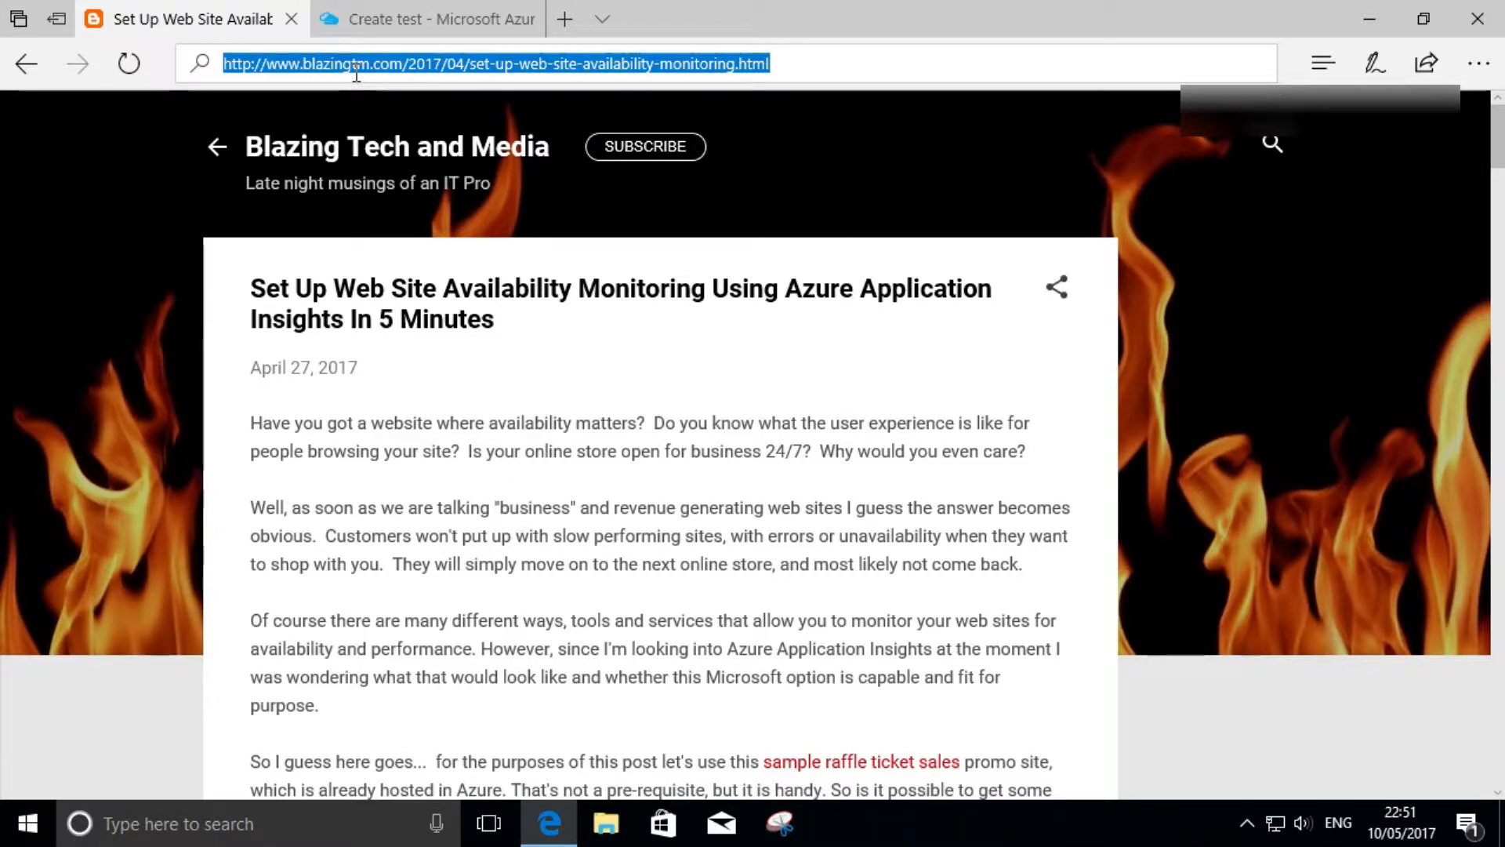
{"action": "left_click", "coordinate": [454, 31]}
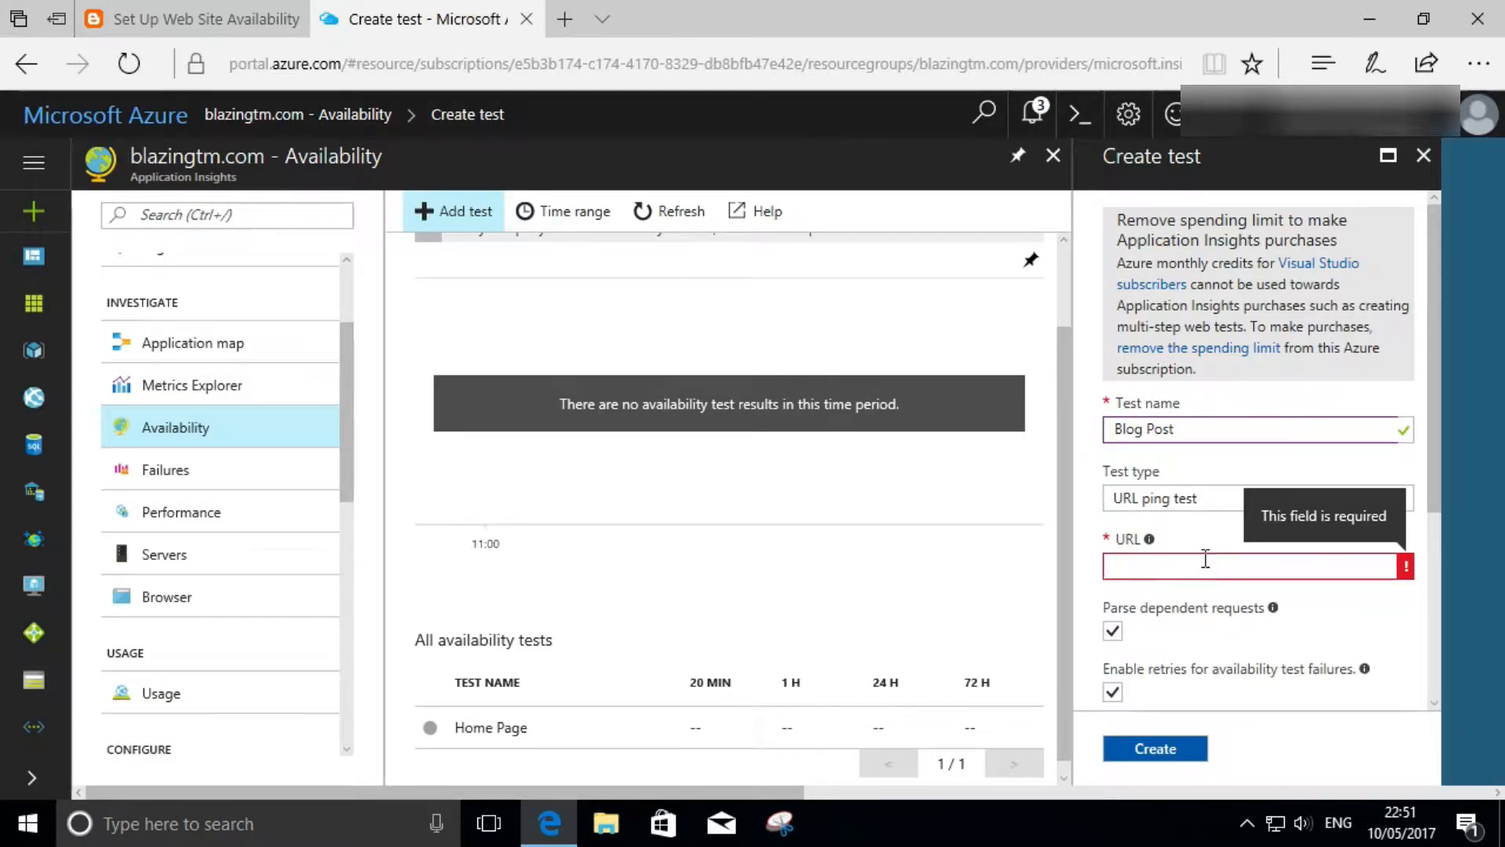
{"action": "key", "text": "ctrl+v"}
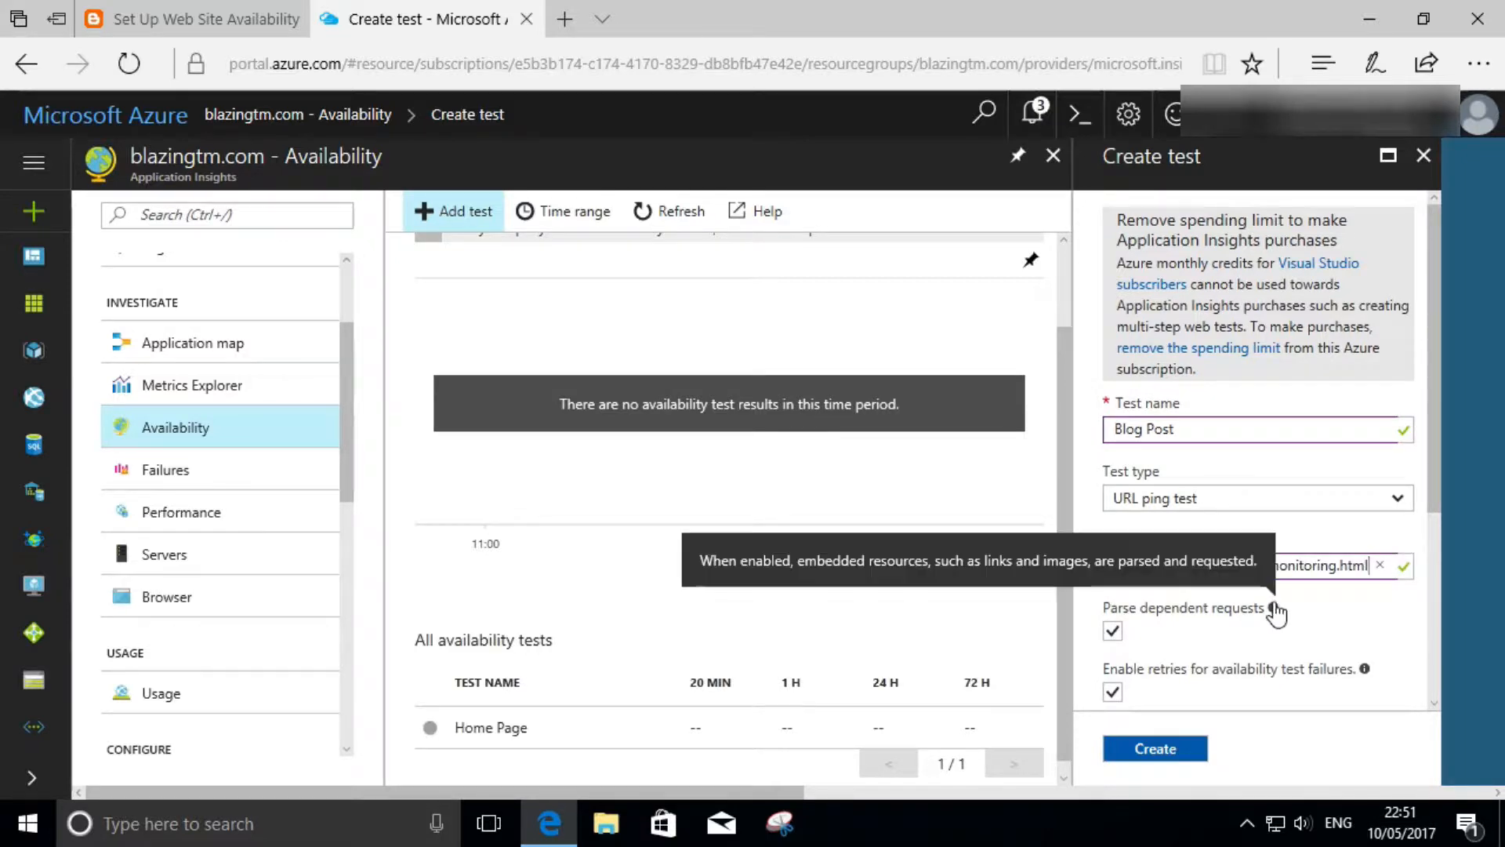
Step: Replace all default test locations with San Antonio, Singapore, Amsterdam, Dublin and Hong Kong, and confirm the selection
{"action": "scroll", "coordinate": [1301, 638], "scroll_direction": "down", "scroll_amount": 3}
{"action": "scroll", "coordinate": [1291, 585], "scroll_direction": "down", "scroll_amount": 1}
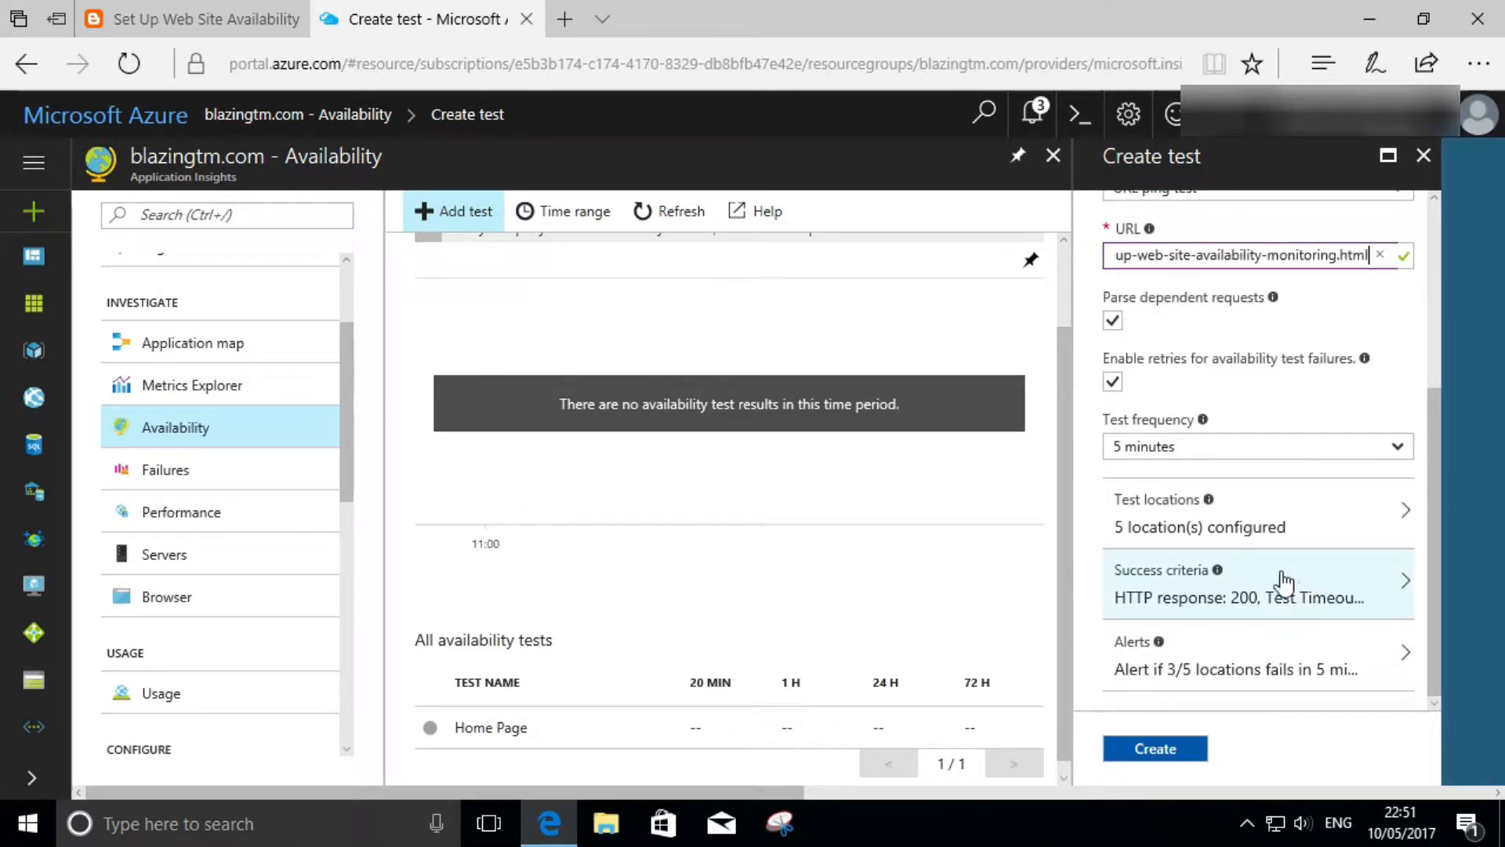
{"action": "left_click", "coordinate": [1259, 536]}
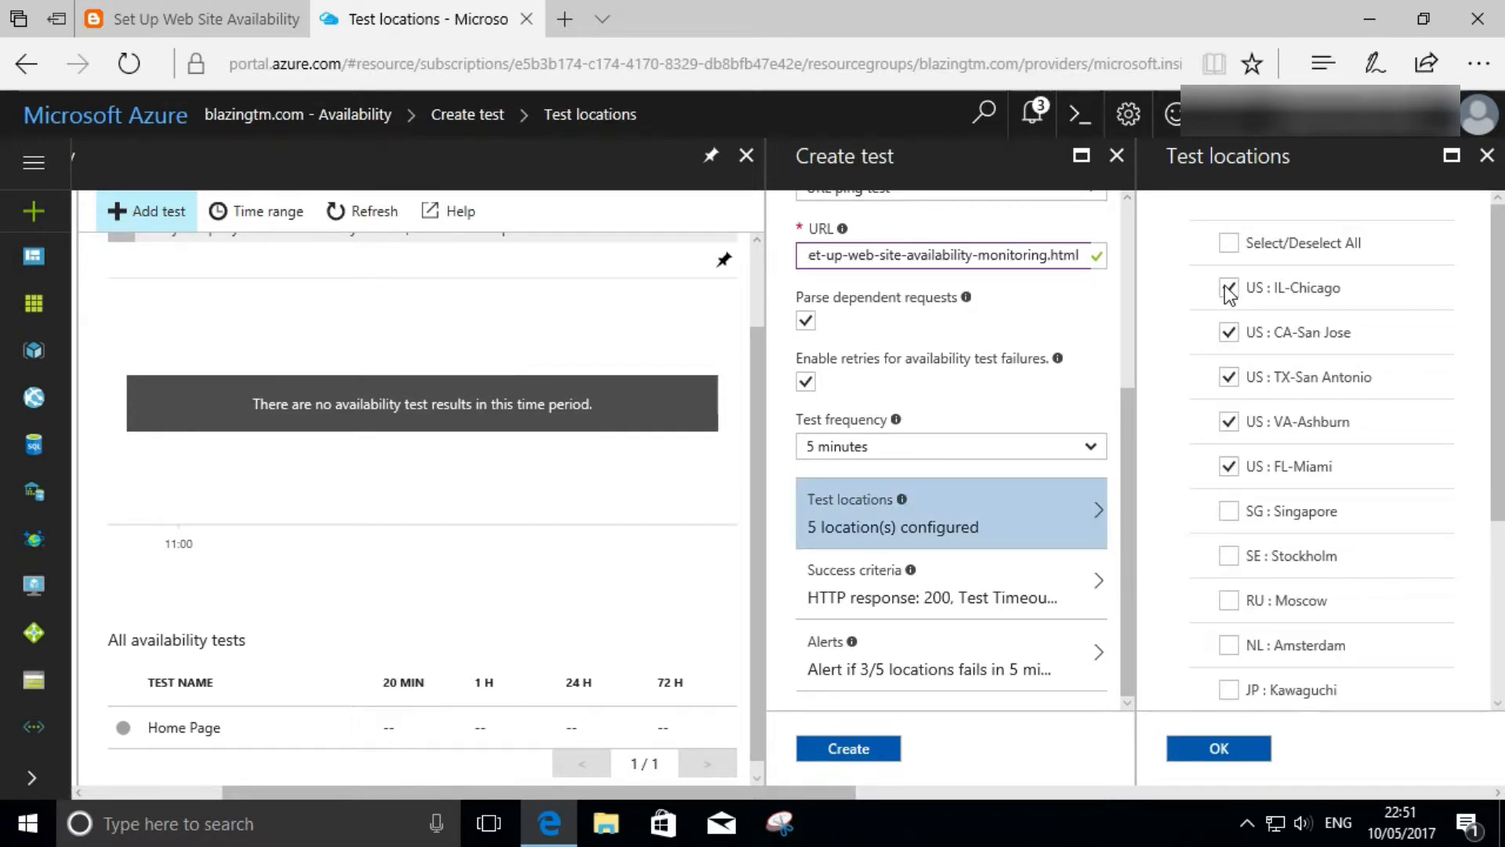
{"action": "left_click", "coordinate": [1228, 242]}
{"action": "left_click", "coordinate": [1229, 243]}
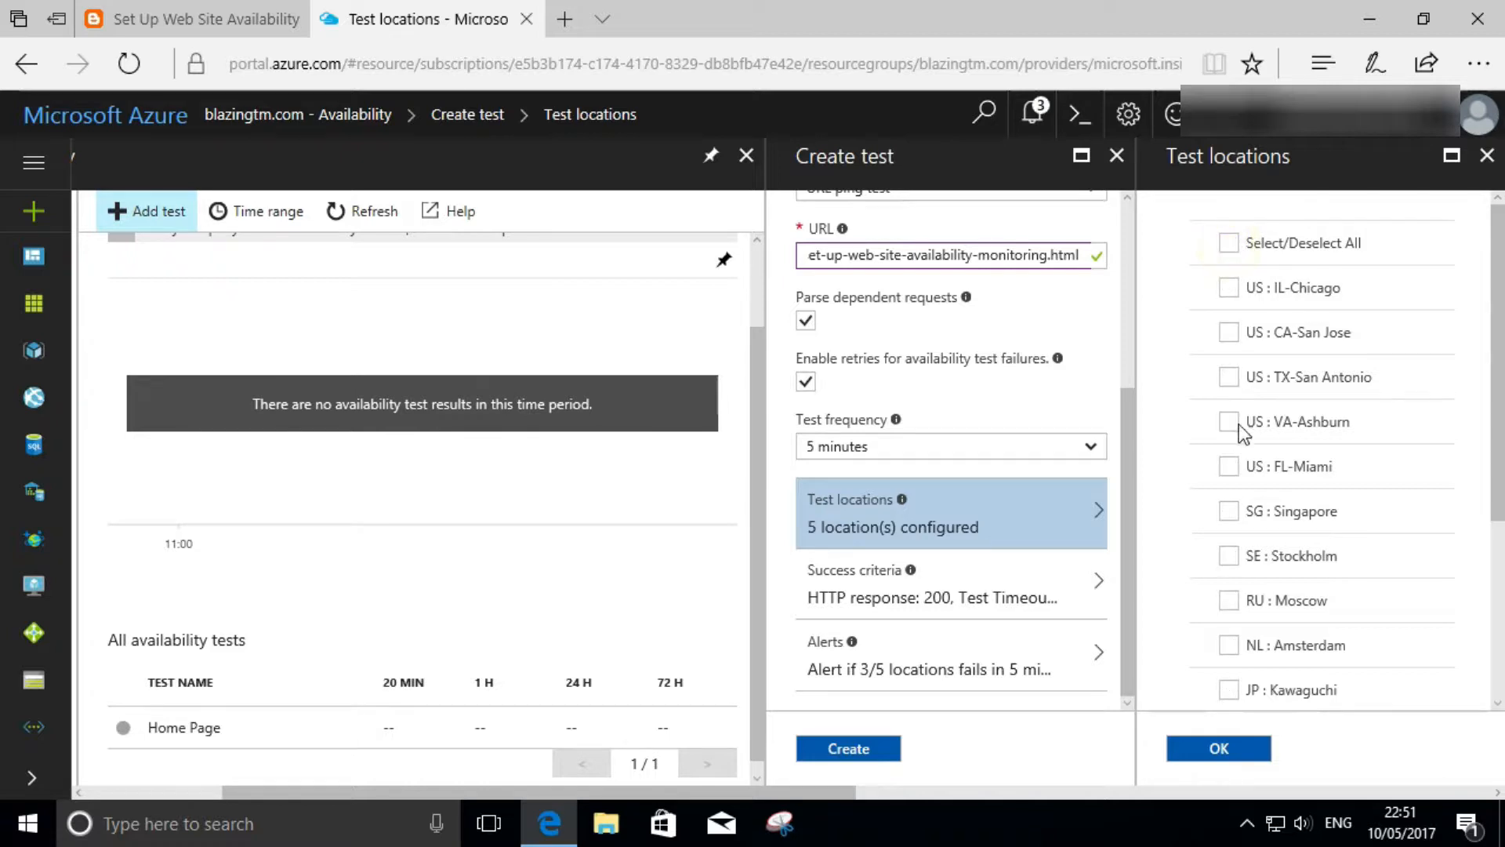
{"action": "left_click", "coordinate": [1229, 511]}
{"action": "left_click", "coordinate": [1229, 377]}
{"action": "scroll", "coordinate": [1196, 629], "scroll_direction": "down", "scroll_amount": 2}
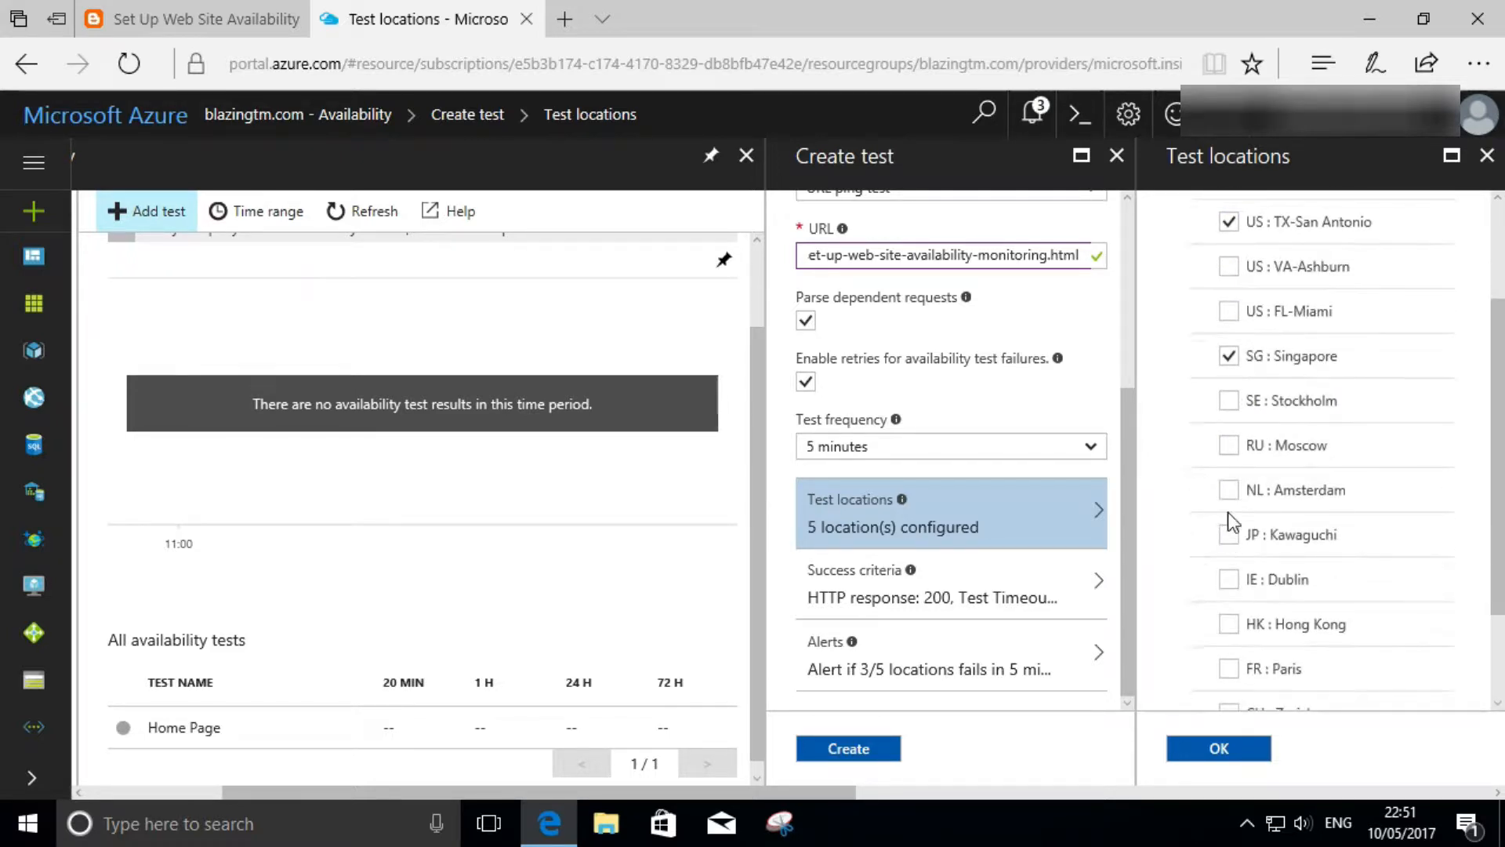
{"action": "left_click", "coordinate": [1228, 490]}
{"action": "left_click", "coordinate": [1229, 580]}
{"action": "left_click", "coordinate": [1228, 625]}
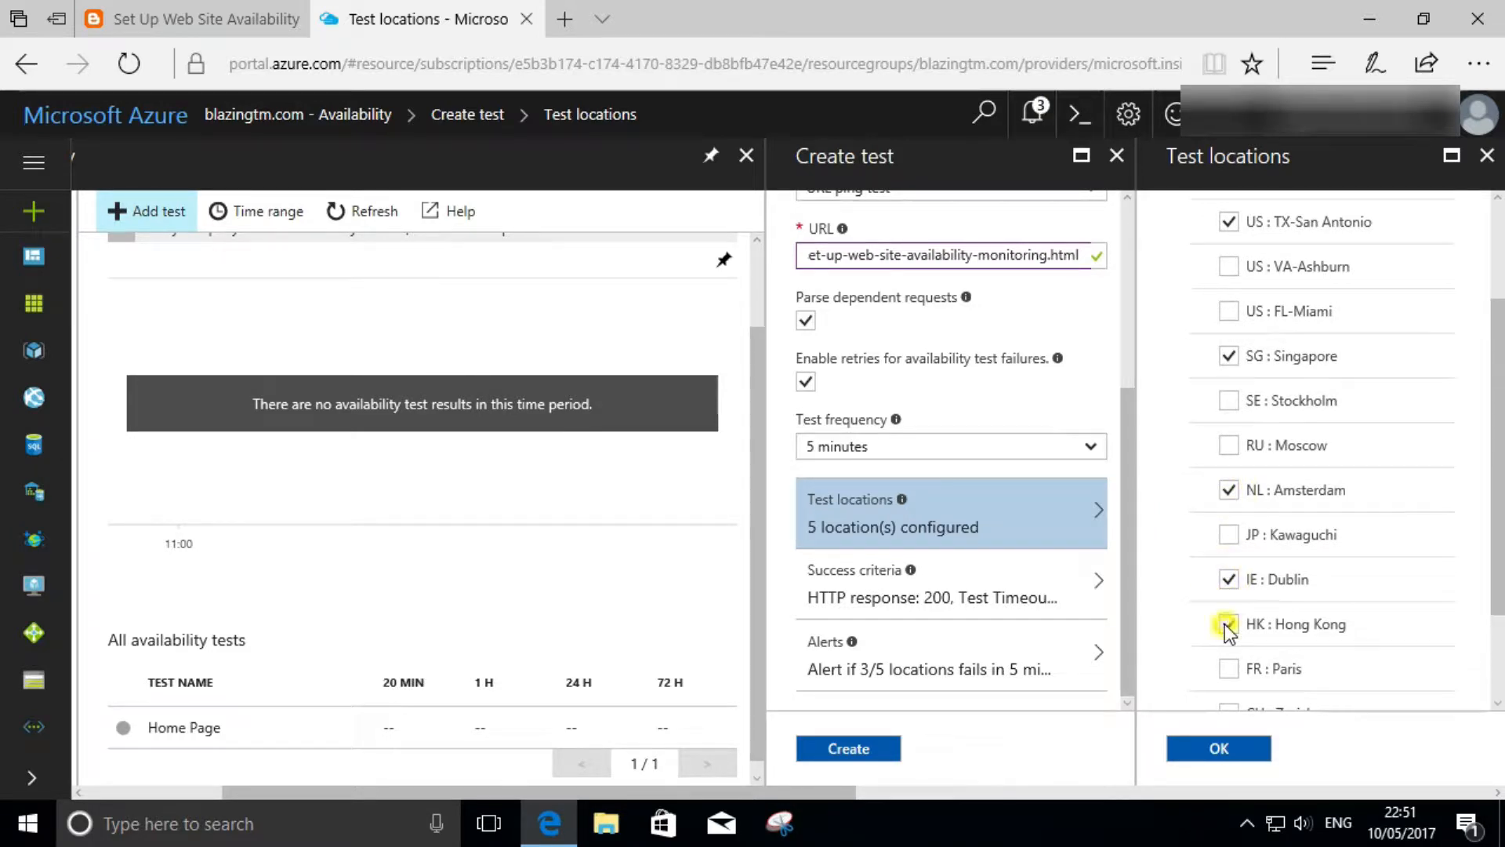
{"action": "left_click", "coordinate": [1218, 751]}
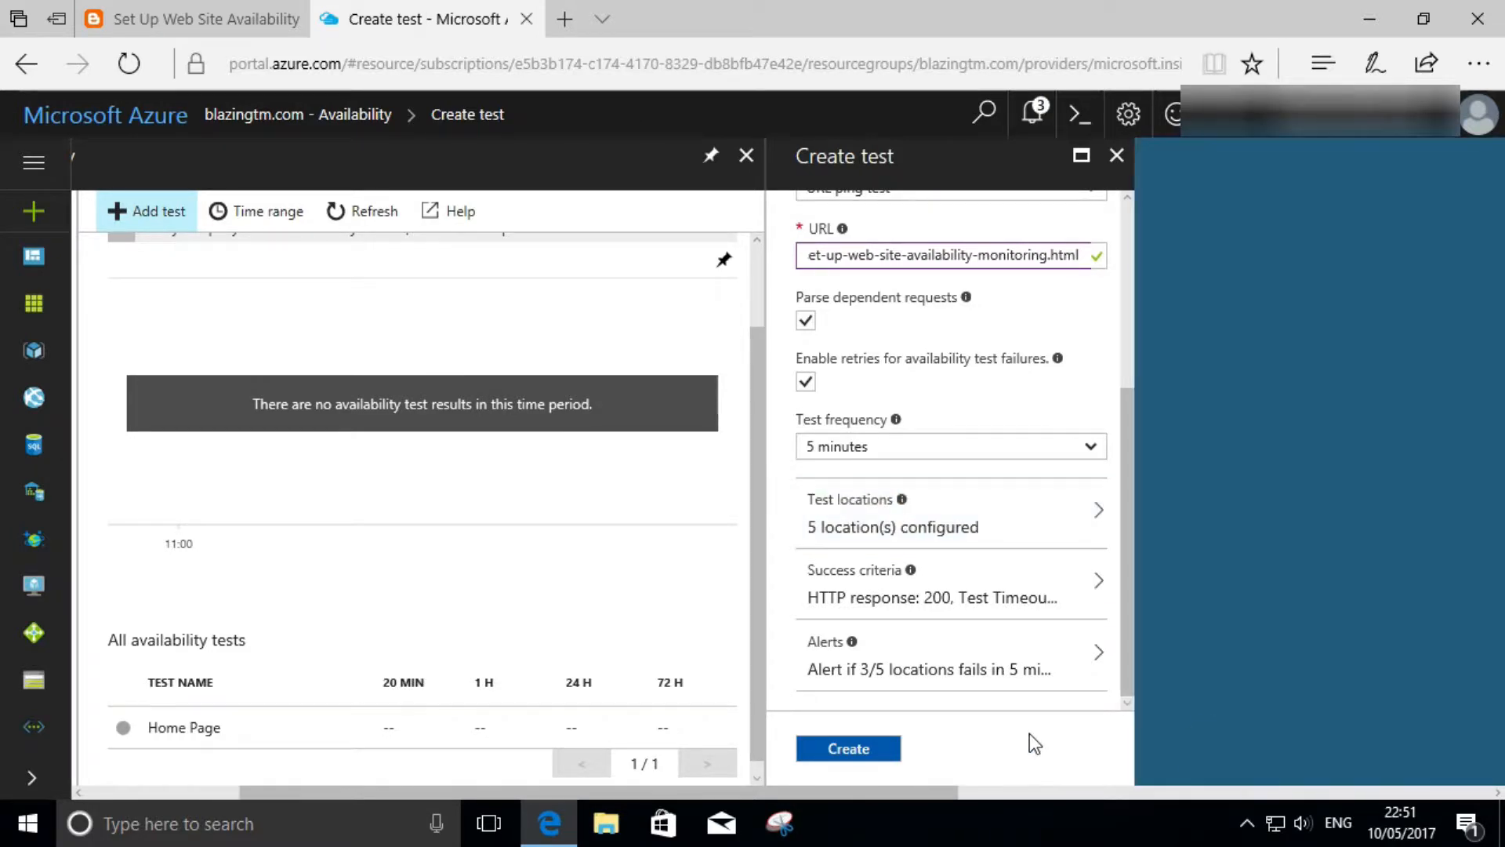
Step: Enable content match in the Blog Post test's success criteria, requiring the title text "Set Up Web Site Availability", and confirm
{"action": "left_click", "coordinate": [985, 599]}
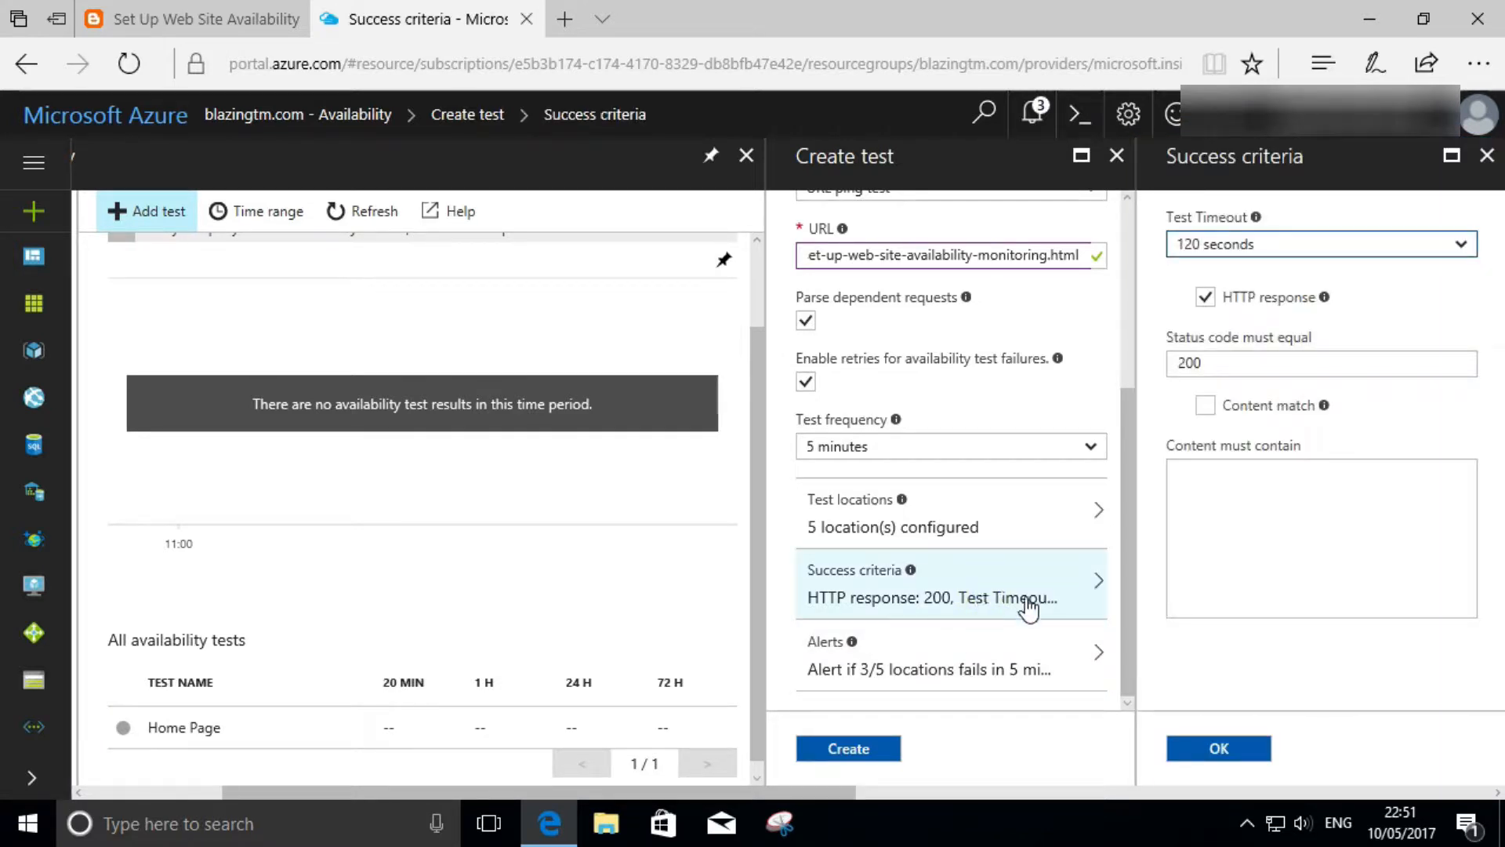
{"action": "left_click", "coordinate": [221, 19]}
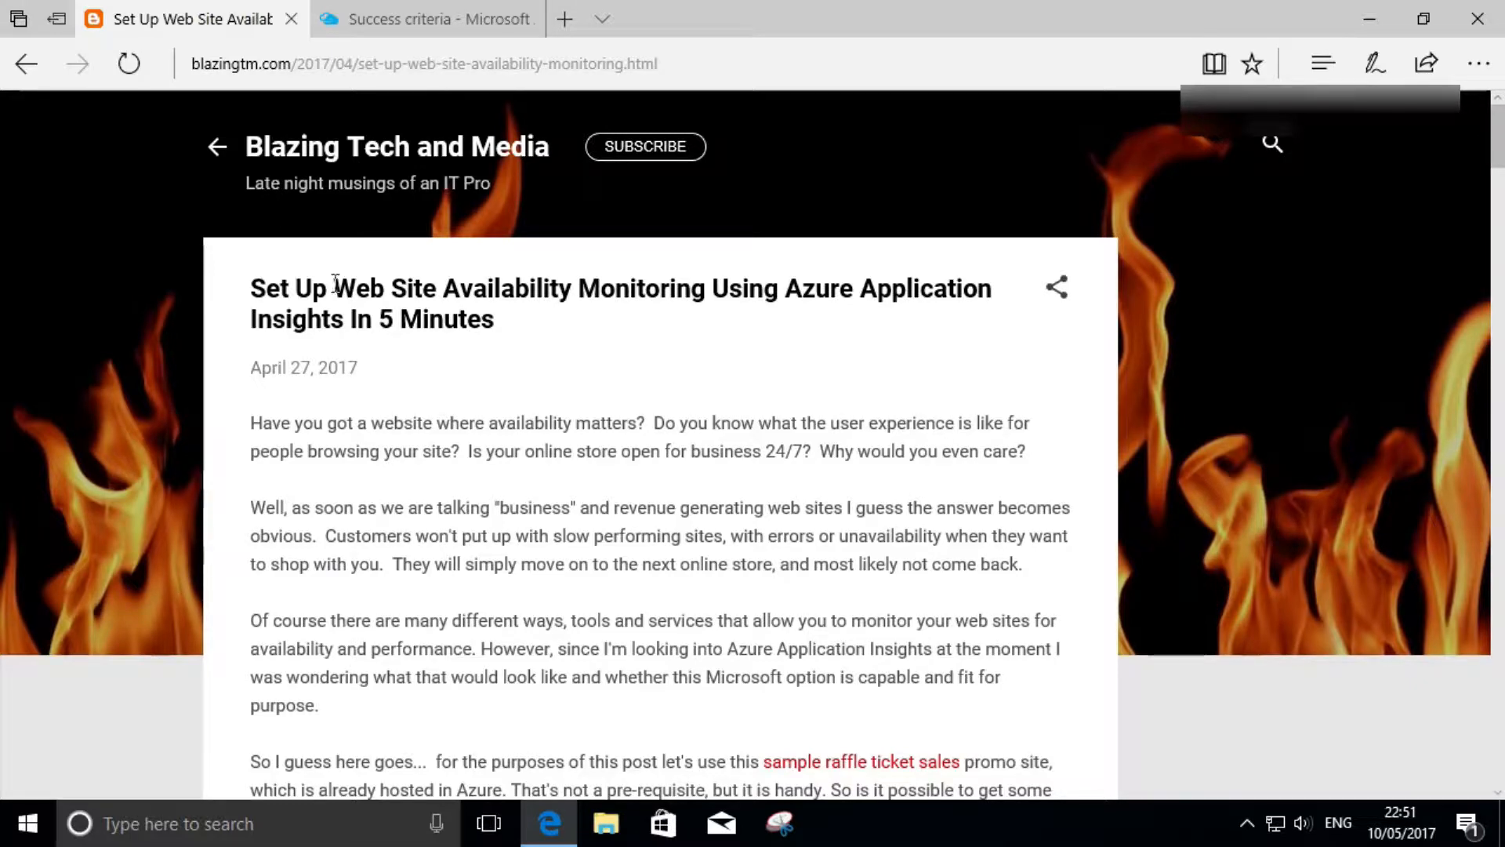
{"action": "left_click", "coordinate": [406, 28]}
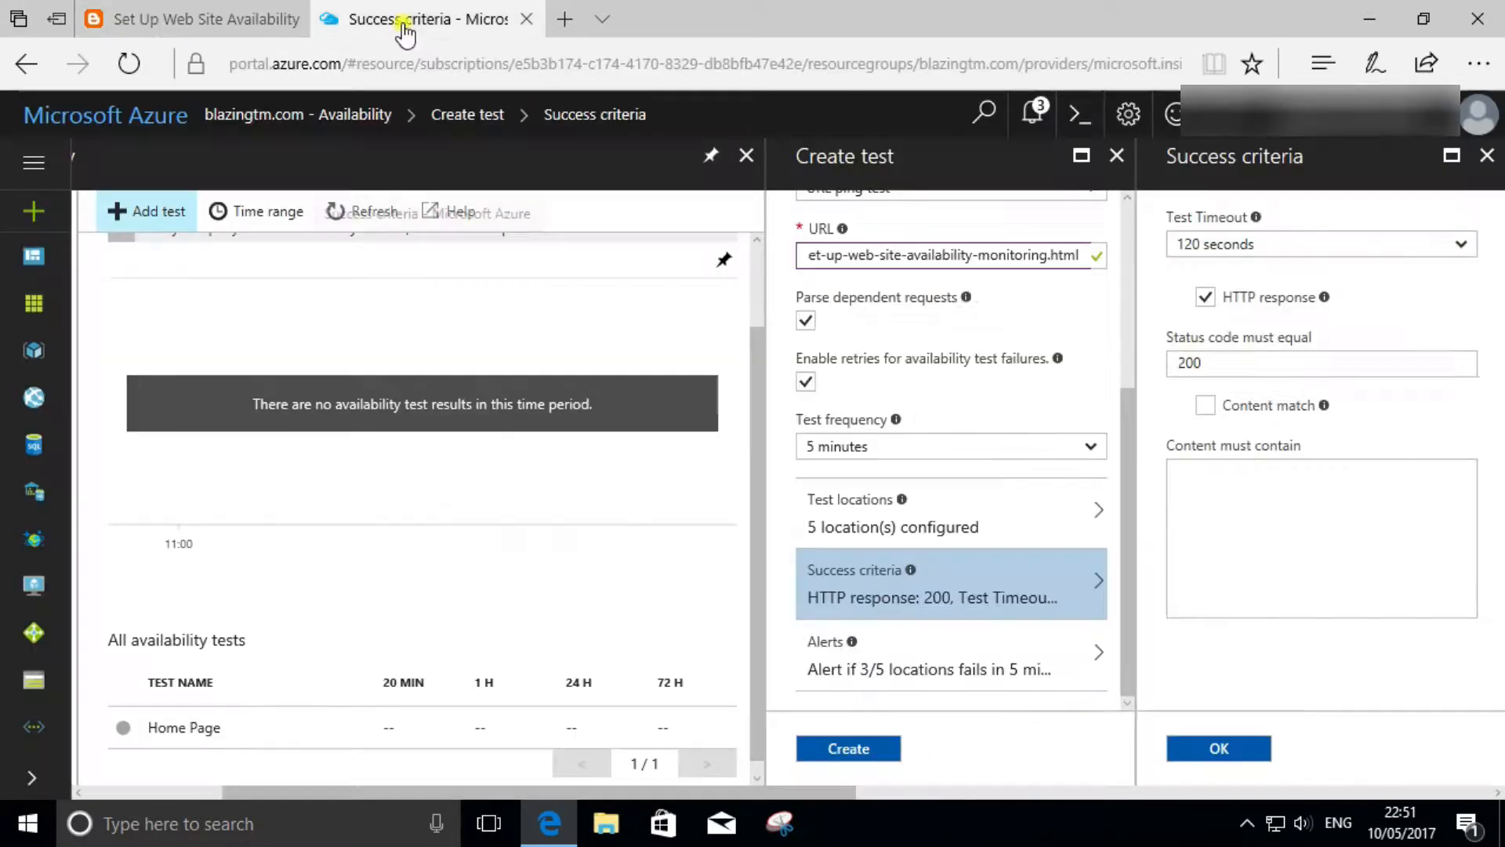
{"action": "left_click", "coordinate": [1295, 529]}
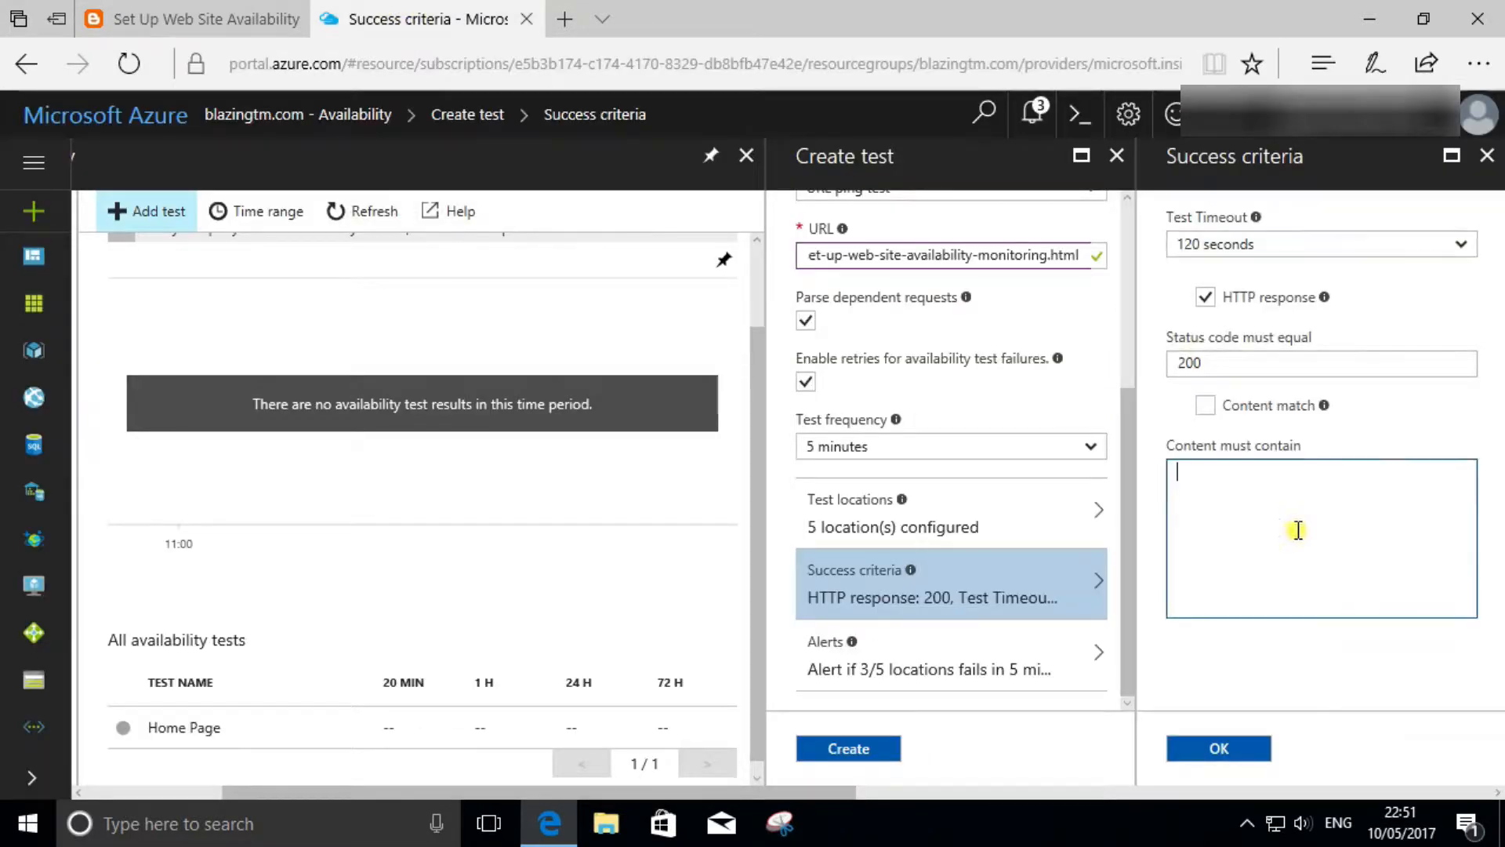
{"action": "left_click", "coordinate": [1205, 405]}
{"action": "left_click", "coordinate": [1227, 503]}
{"action": "type", "text": "Set Up Web Site Availability"}
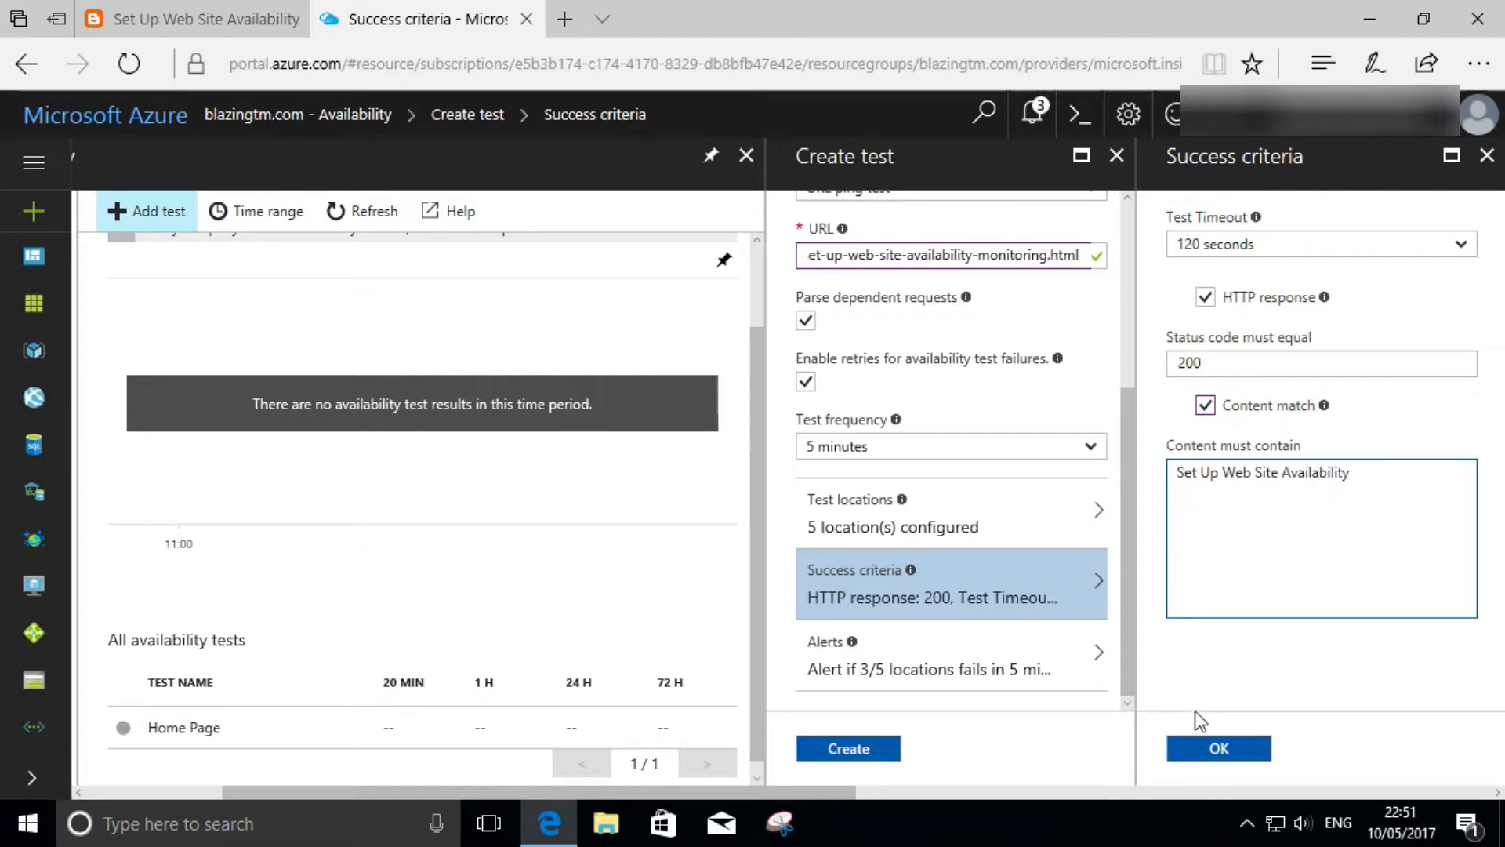
{"action": "left_click", "coordinate": [1223, 750]}
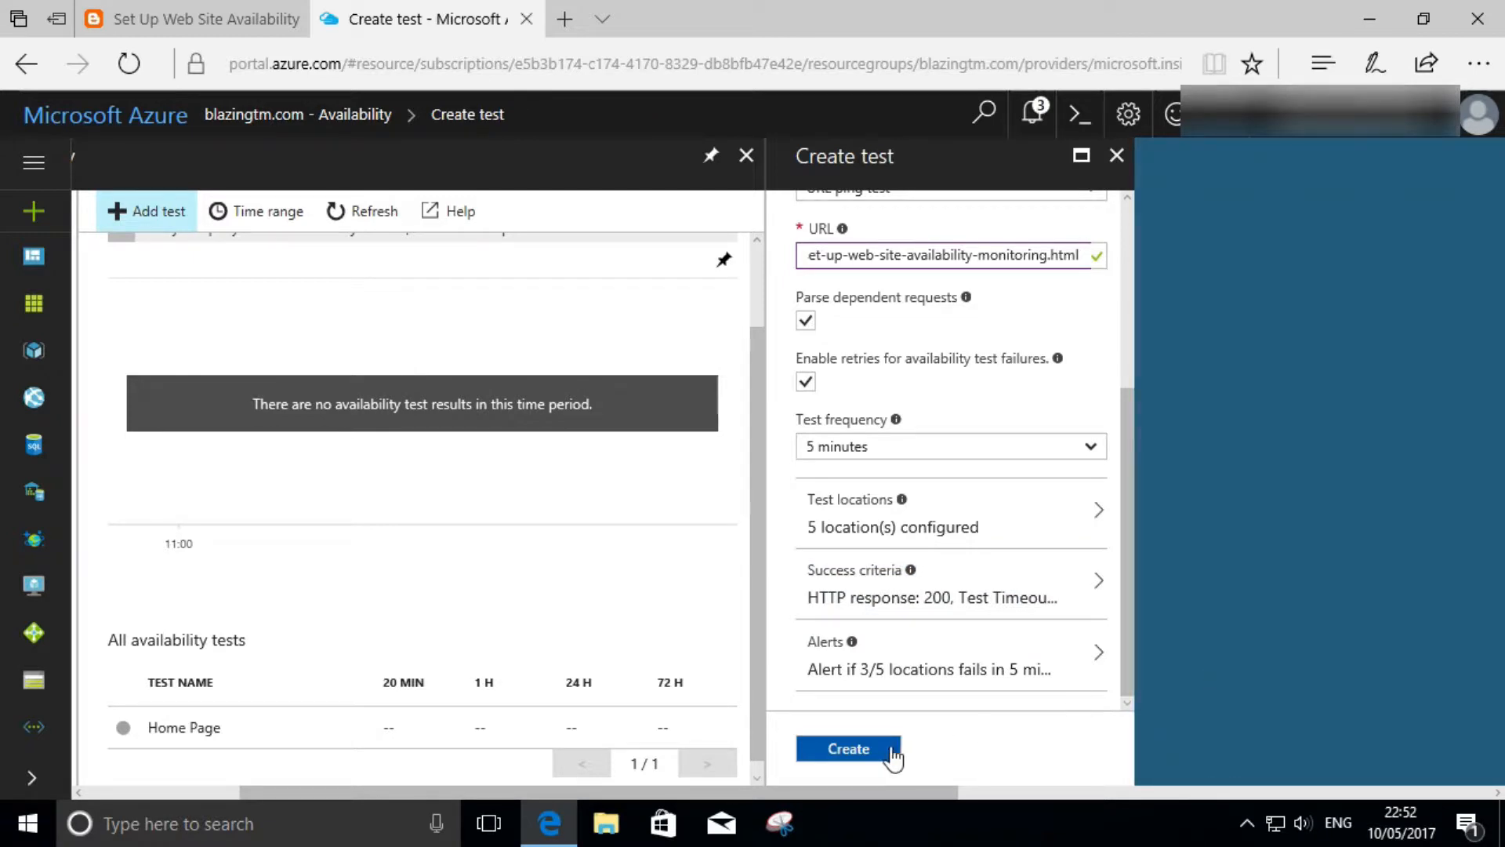
Step: Create the Blog Post availability test with the default alert settings and view its test summary
{"action": "left_click", "coordinate": [858, 751]}
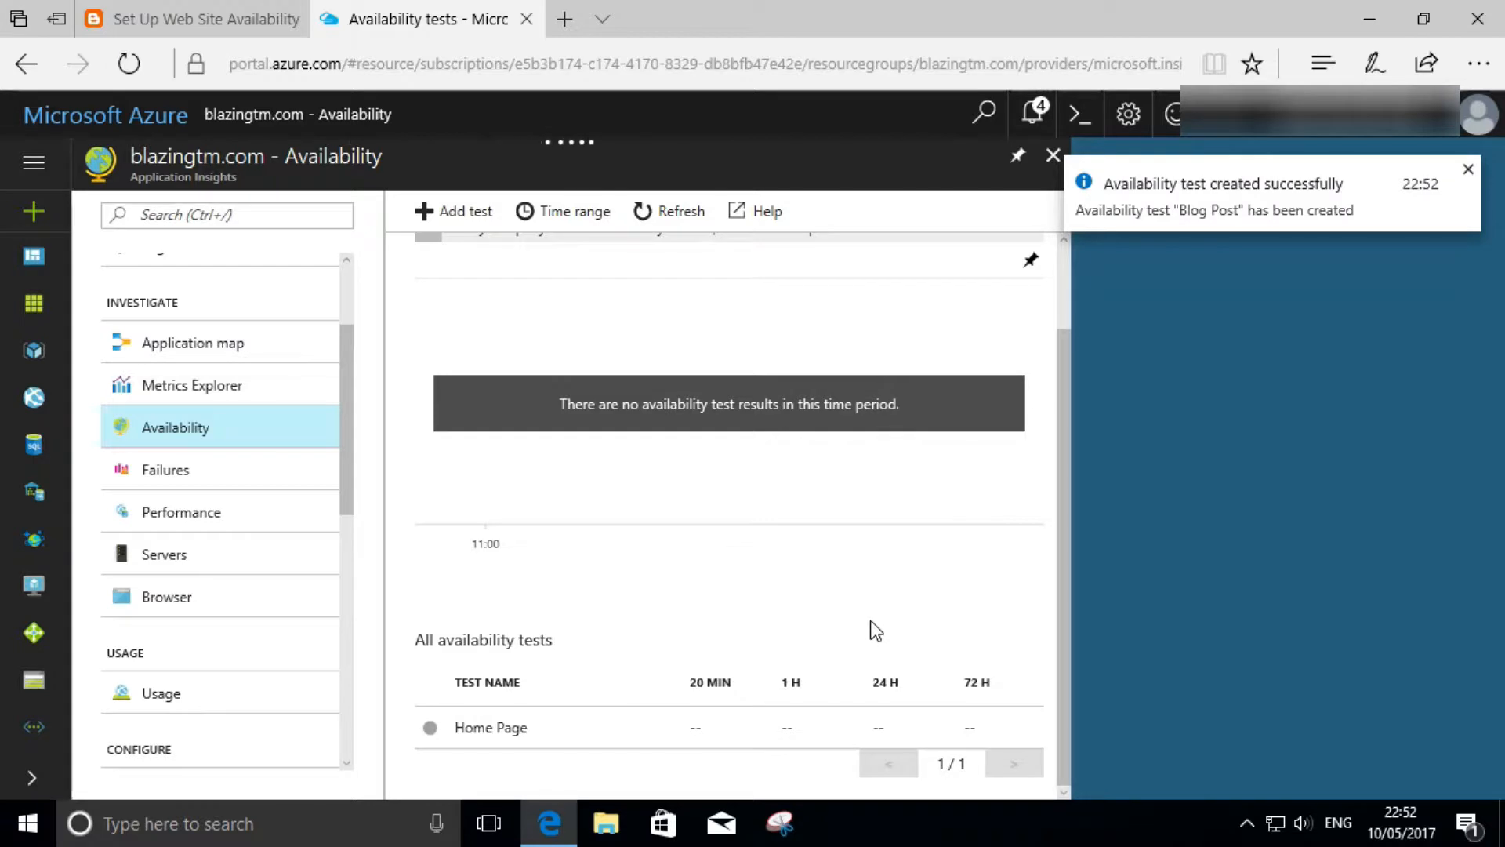
{"action": "scroll", "coordinate": [871, 621], "scroll_direction": "down", "scroll_amount": 1}
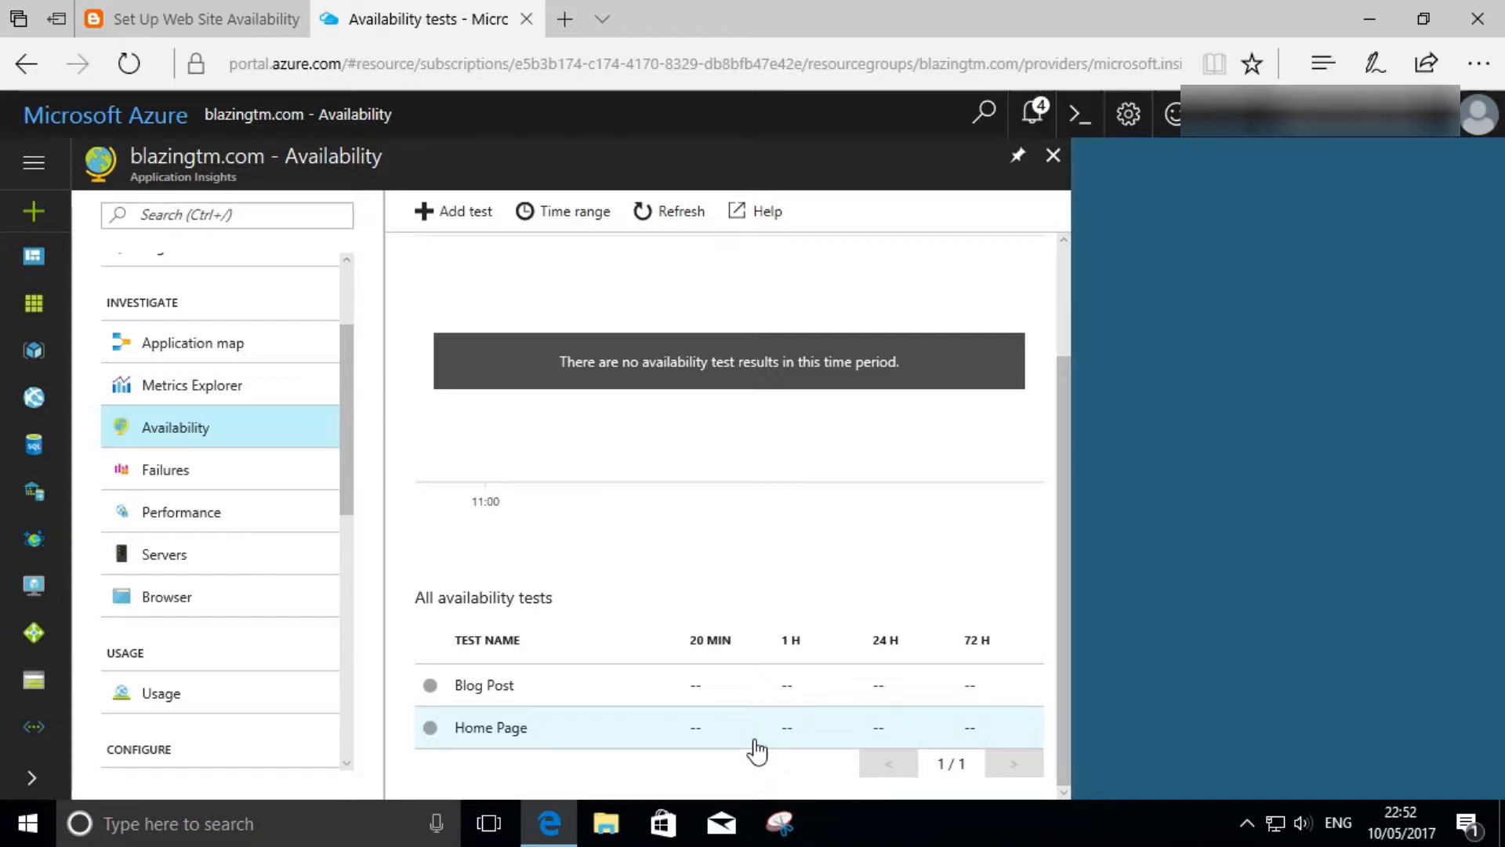
{"action": "left_click", "coordinate": [592, 691]}
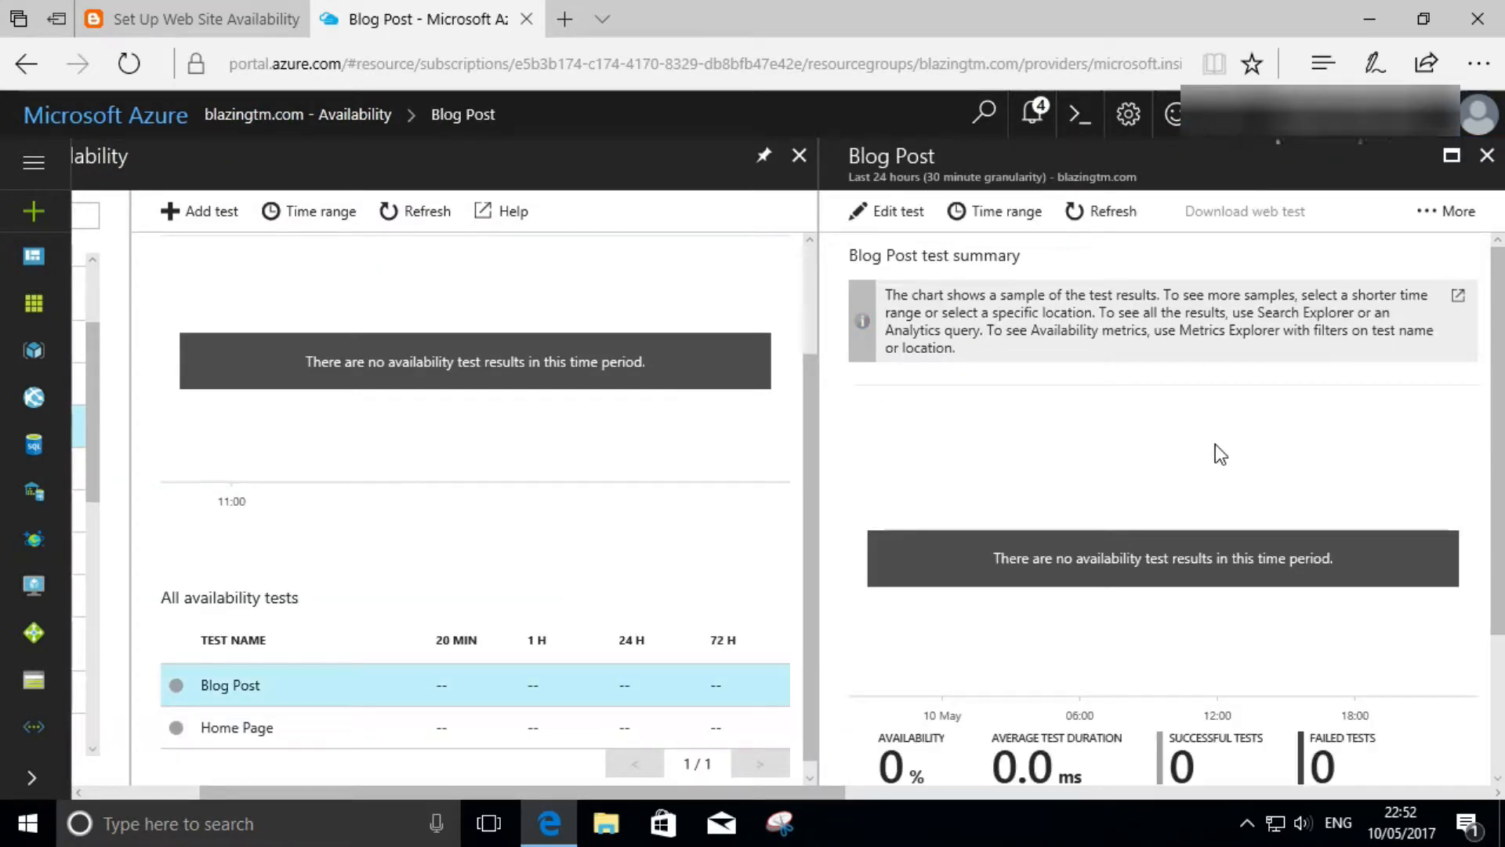
{"action": "left_click", "coordinate": [1487, 156]}
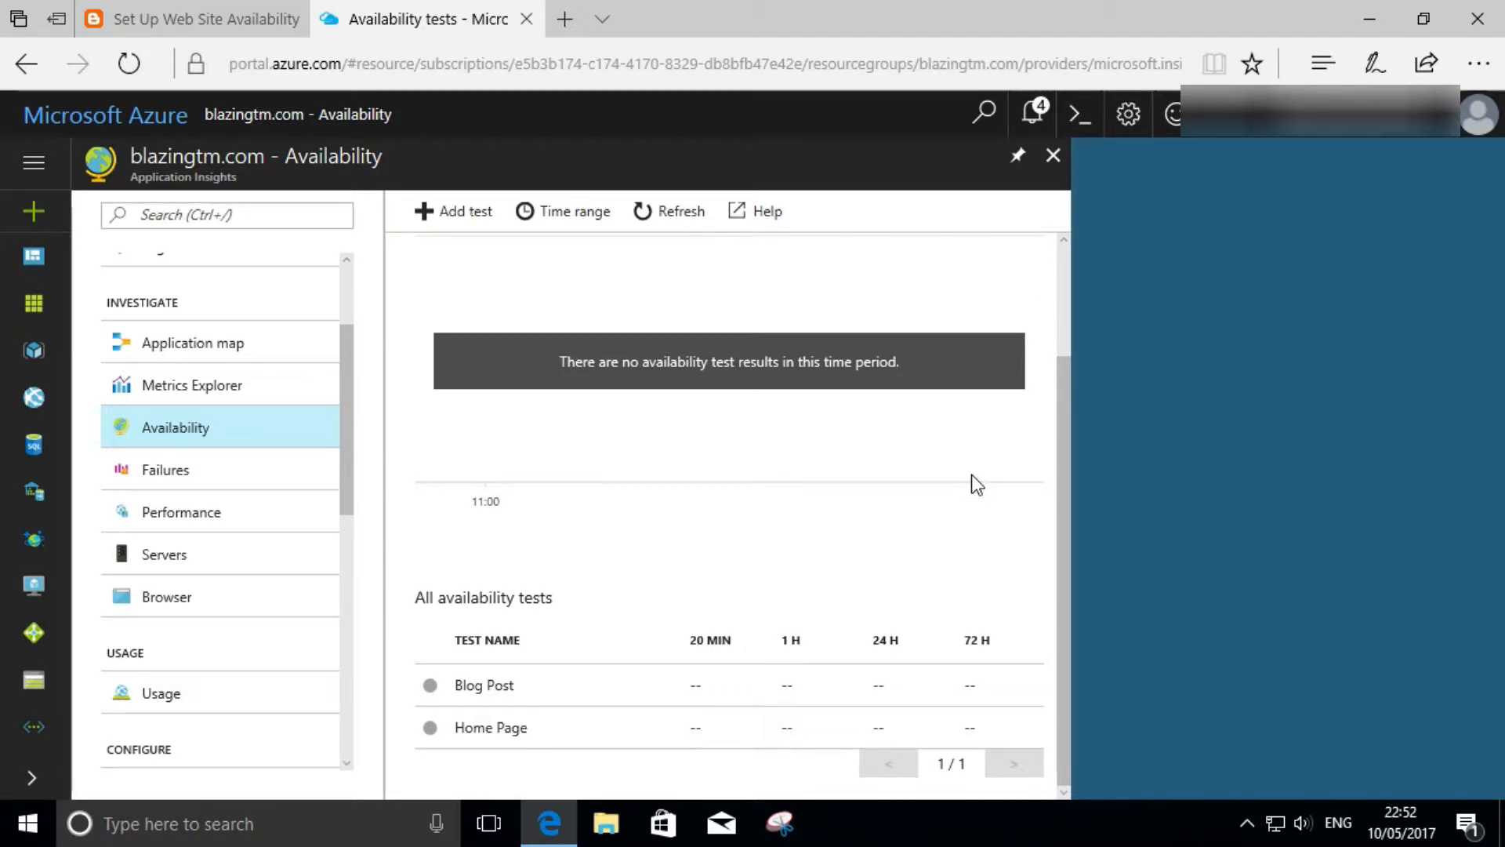
Step: Refresh the availability results and check the Home Page test's summary
{"action": "left_click", "coordinate": [671, 222]}
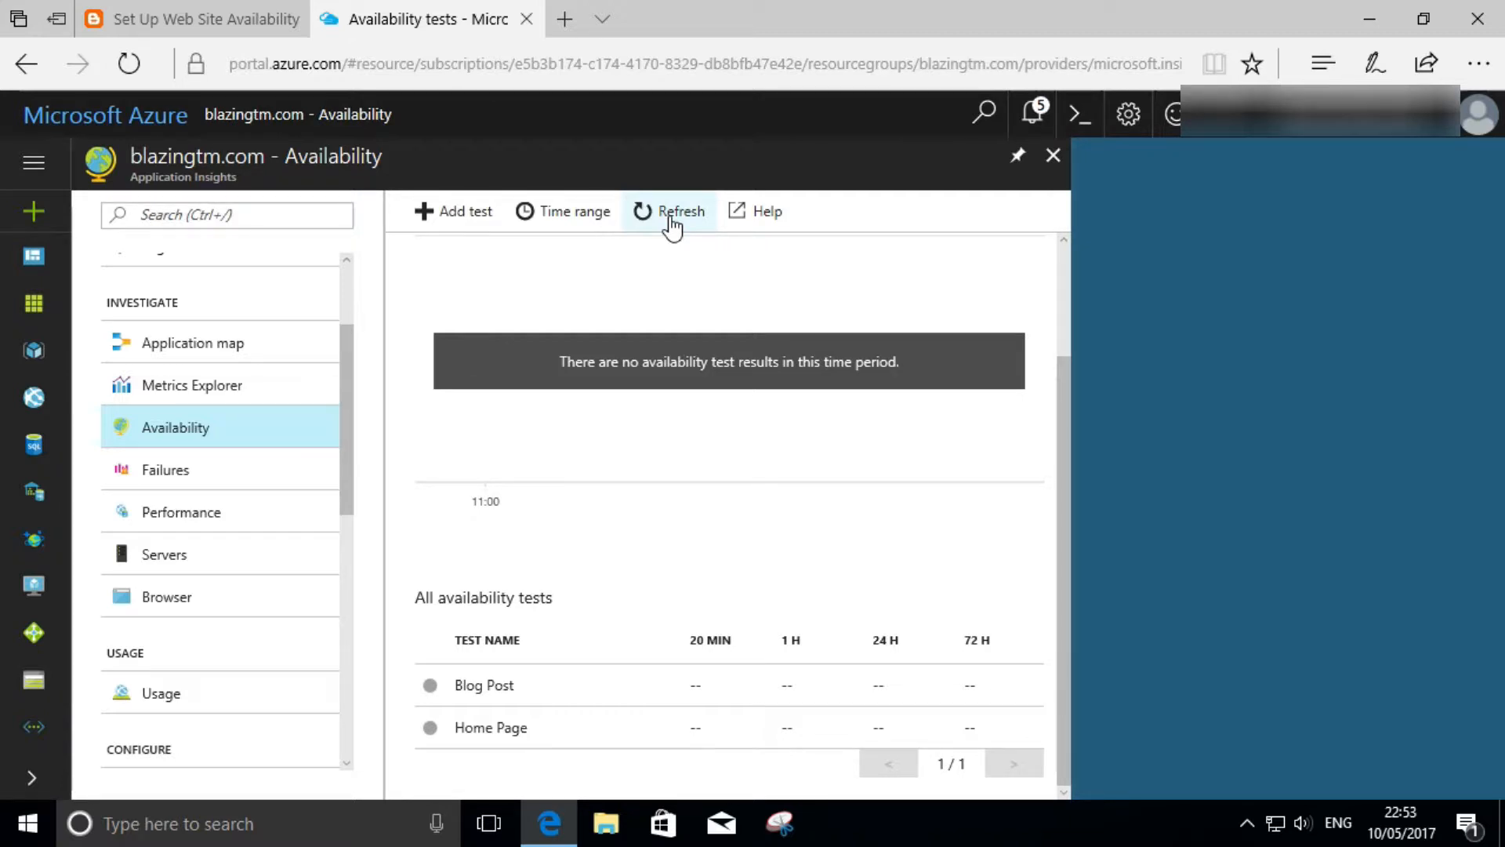
{"action": "left_click", "coordinate": [670, 218]}
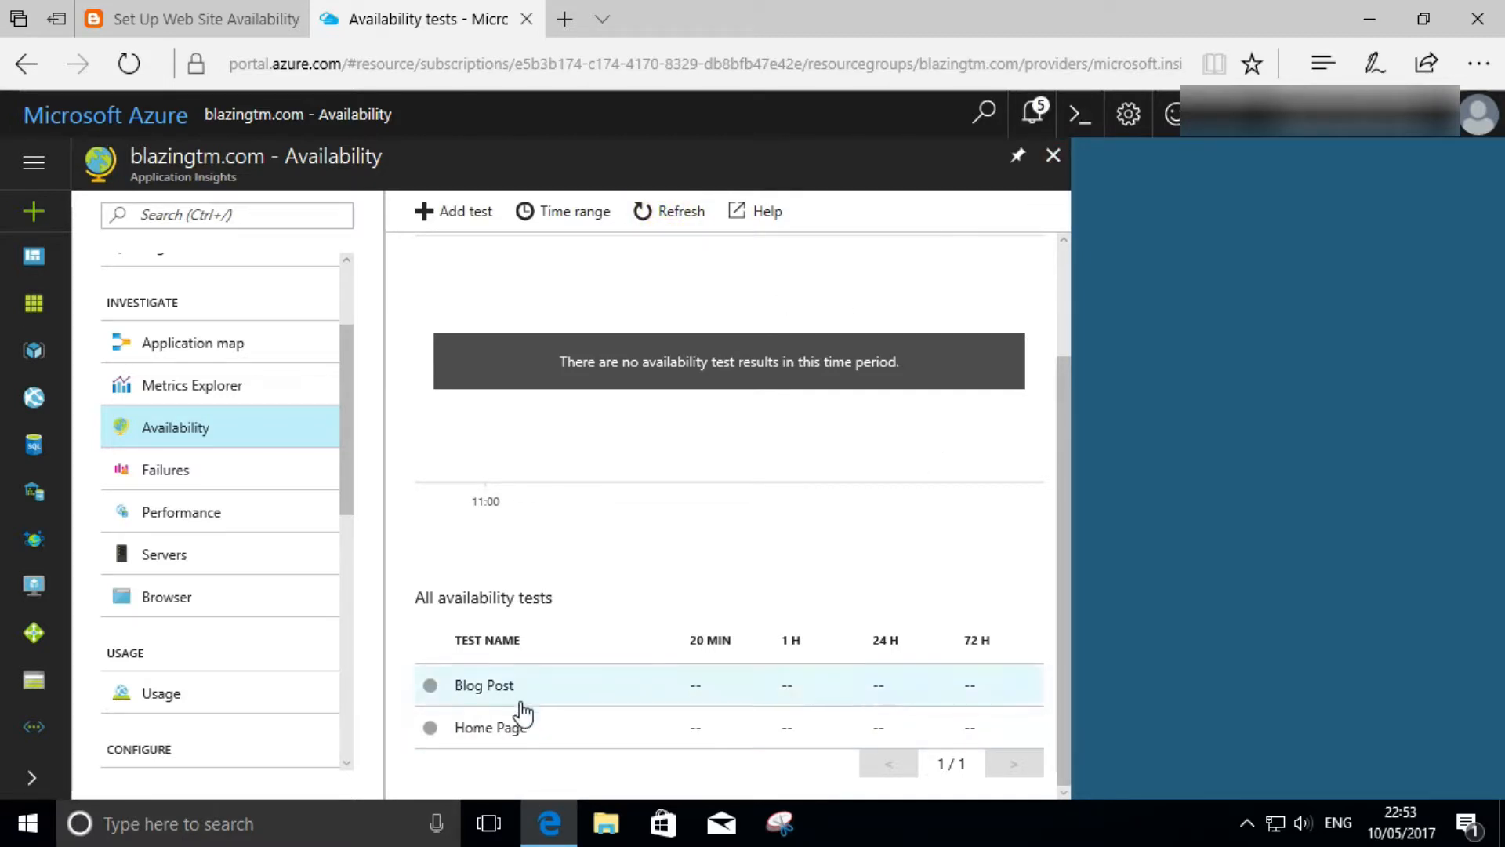
{"action": "left_click", "coordinate": [515, 733]}
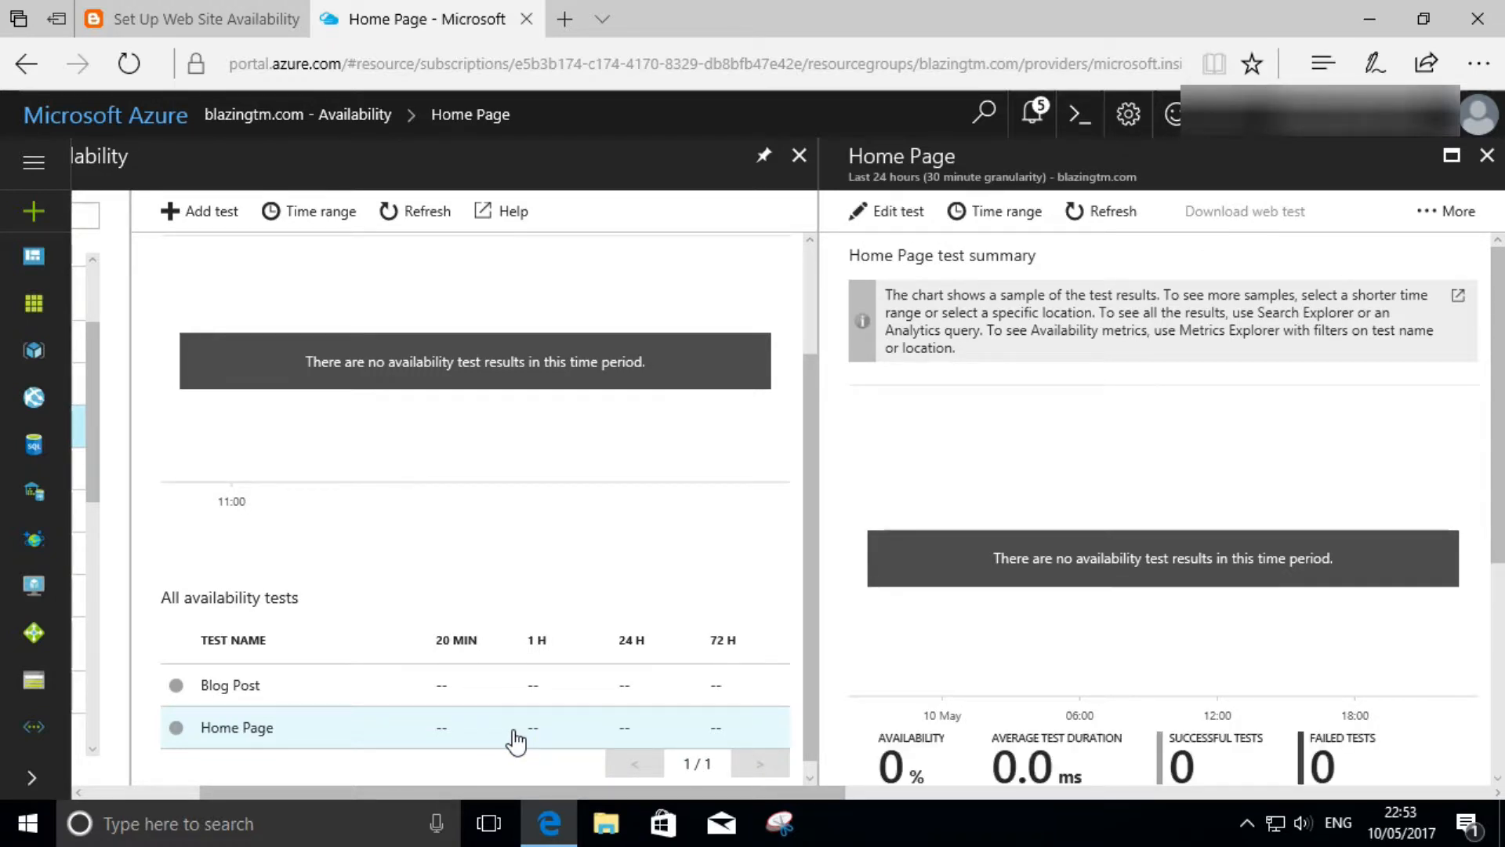
{"action": "left_click", "coordinate": [365, 697]}
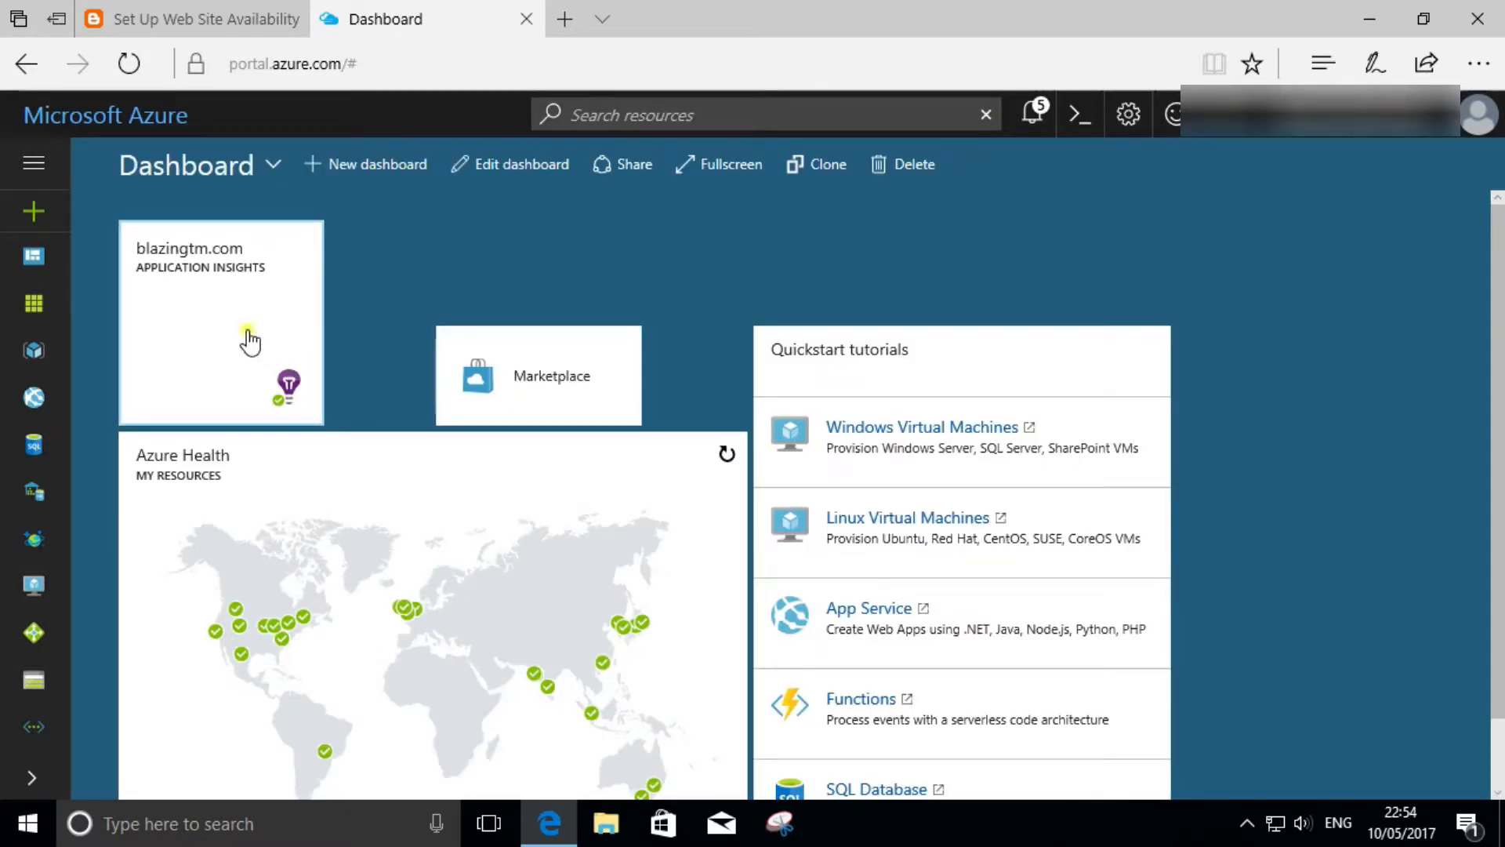
Step: Open the blazingtm.com Application Insights resource from the dashboard and review its alert rules
{"action": "left_click", "coordinate": [247, 332]}
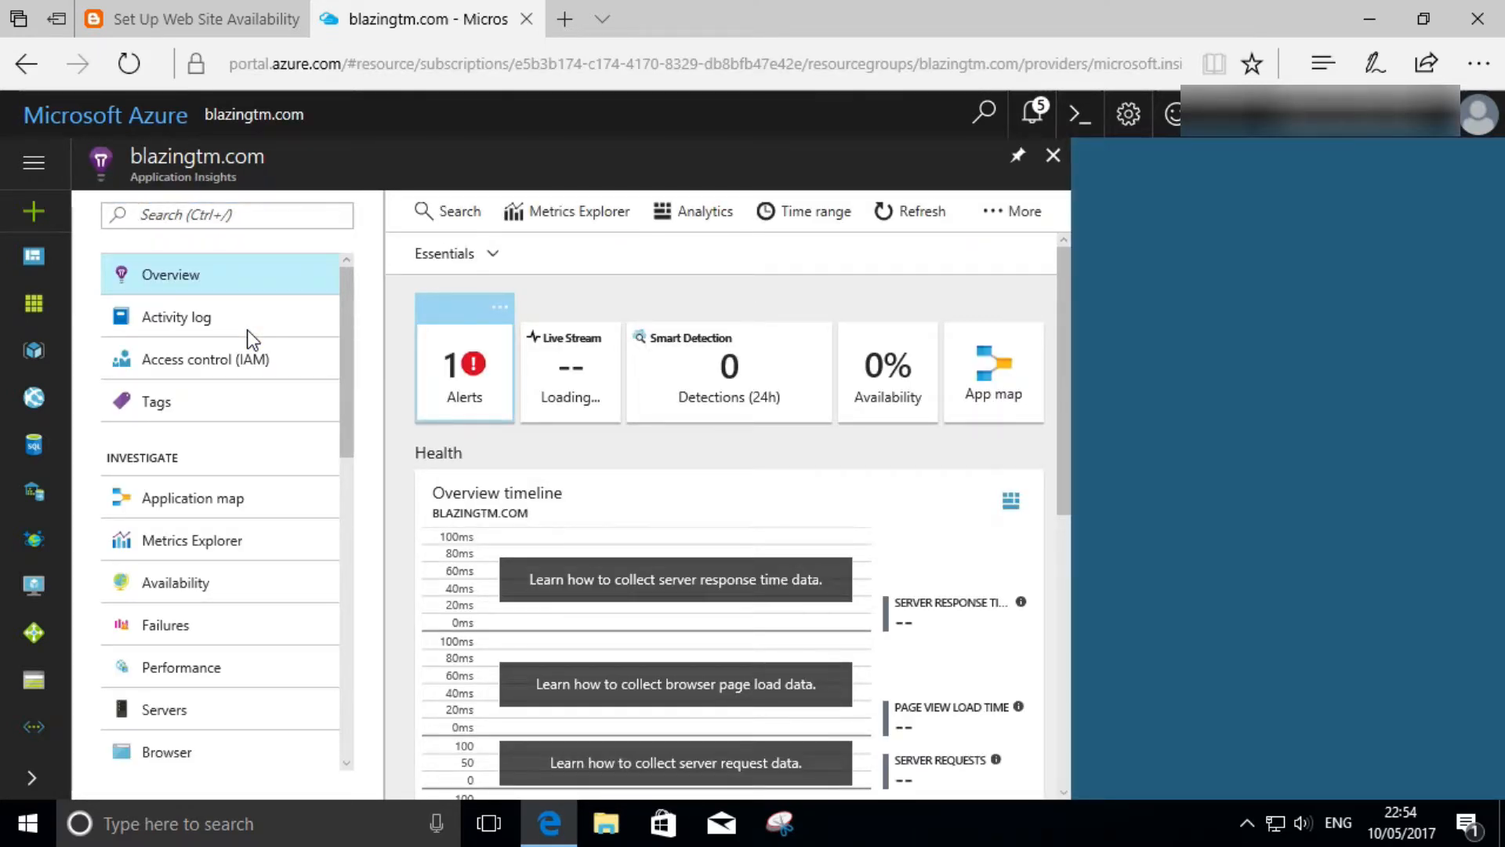
{"action": "left_click", "coordinate": [473, 378]}
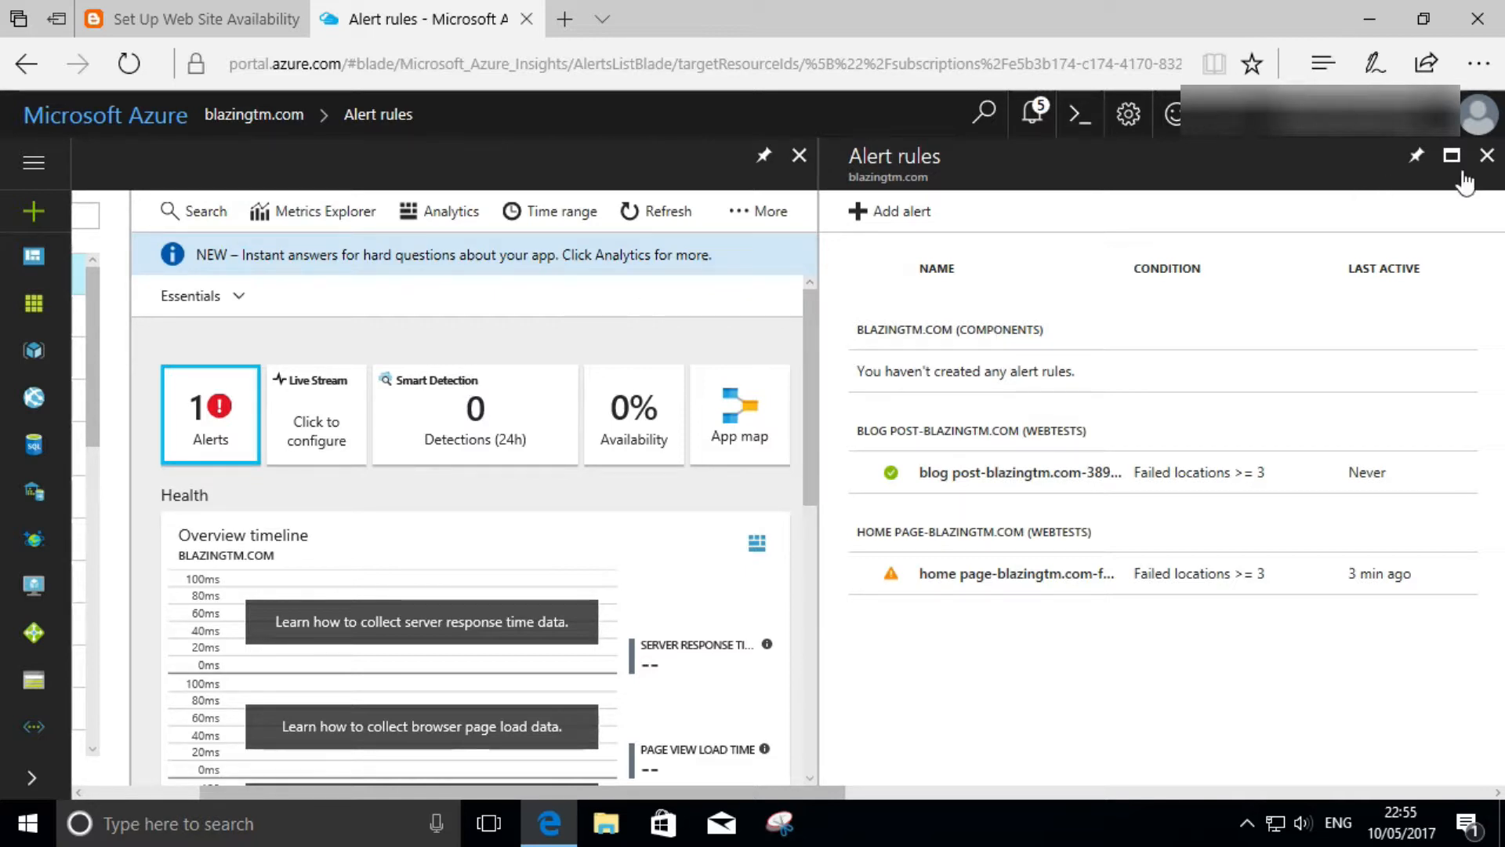
{"action": "left_click", "coordinate": [1487, 155]}
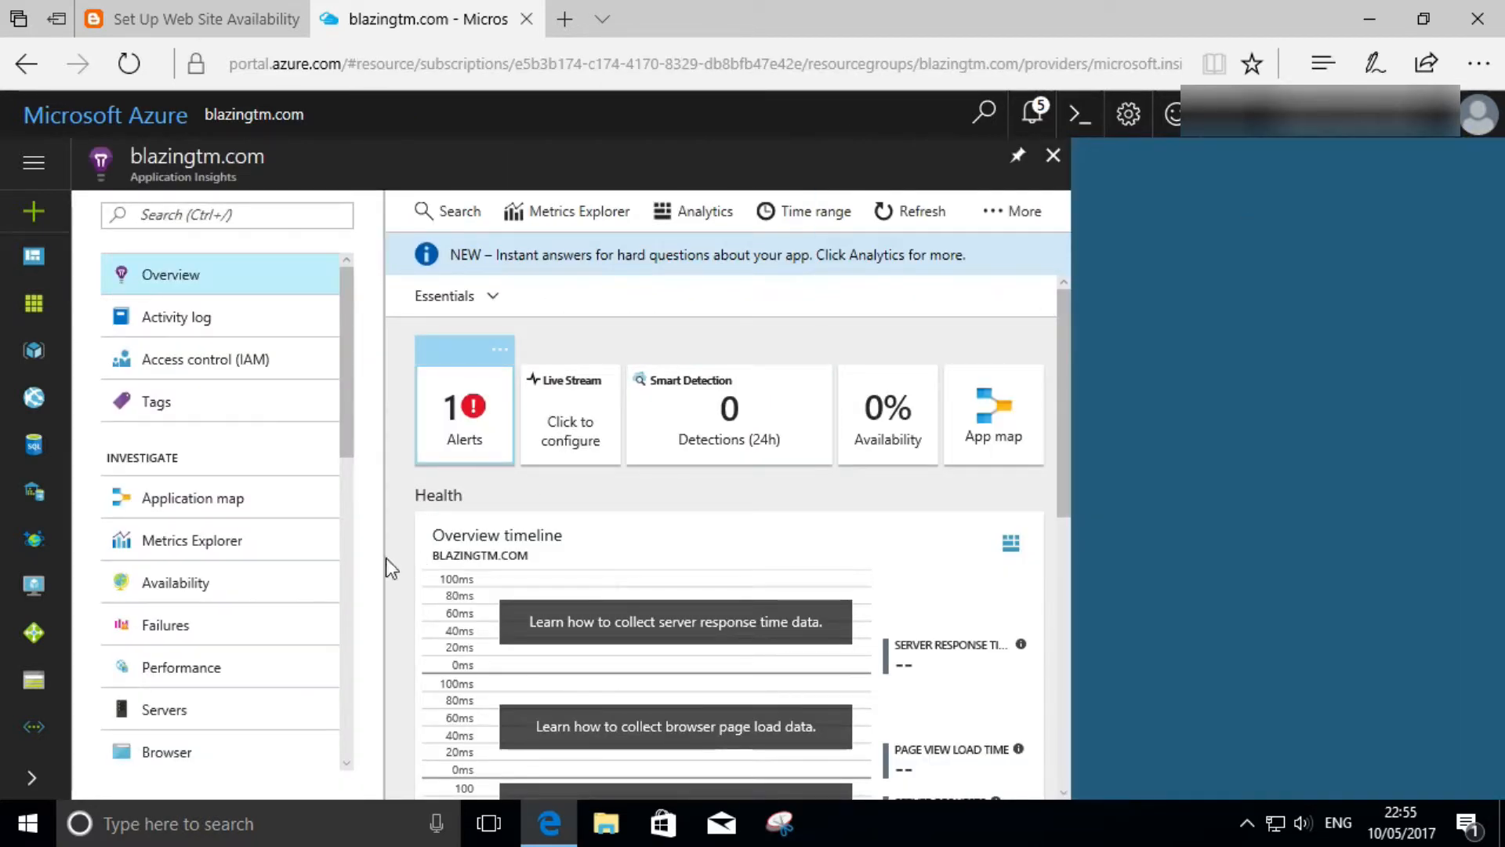
Step: Examine the availability chart and the success rates of the Home Page and Blog Post tests
{"action": "left_click", "coordinate": [211, 586]}
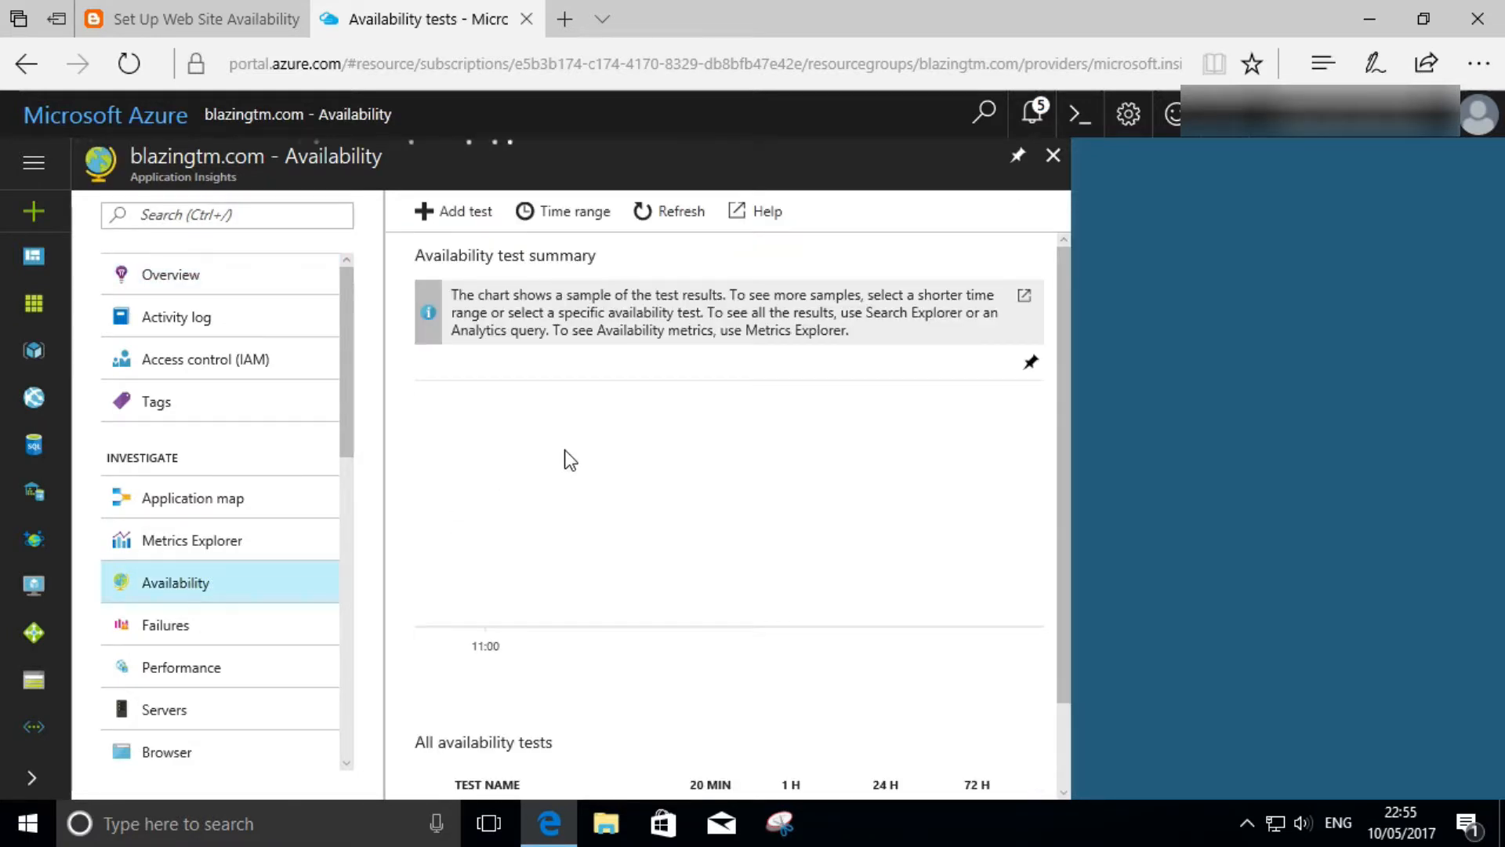
{"action": "scroll", "coordinate": [817, 428], "scroll_direction": "down", "scroll_amount": 1}
{"action": "scroll", "coordinate": [811, 419], "scroll_direction": "down", "scroll_amount": 1}
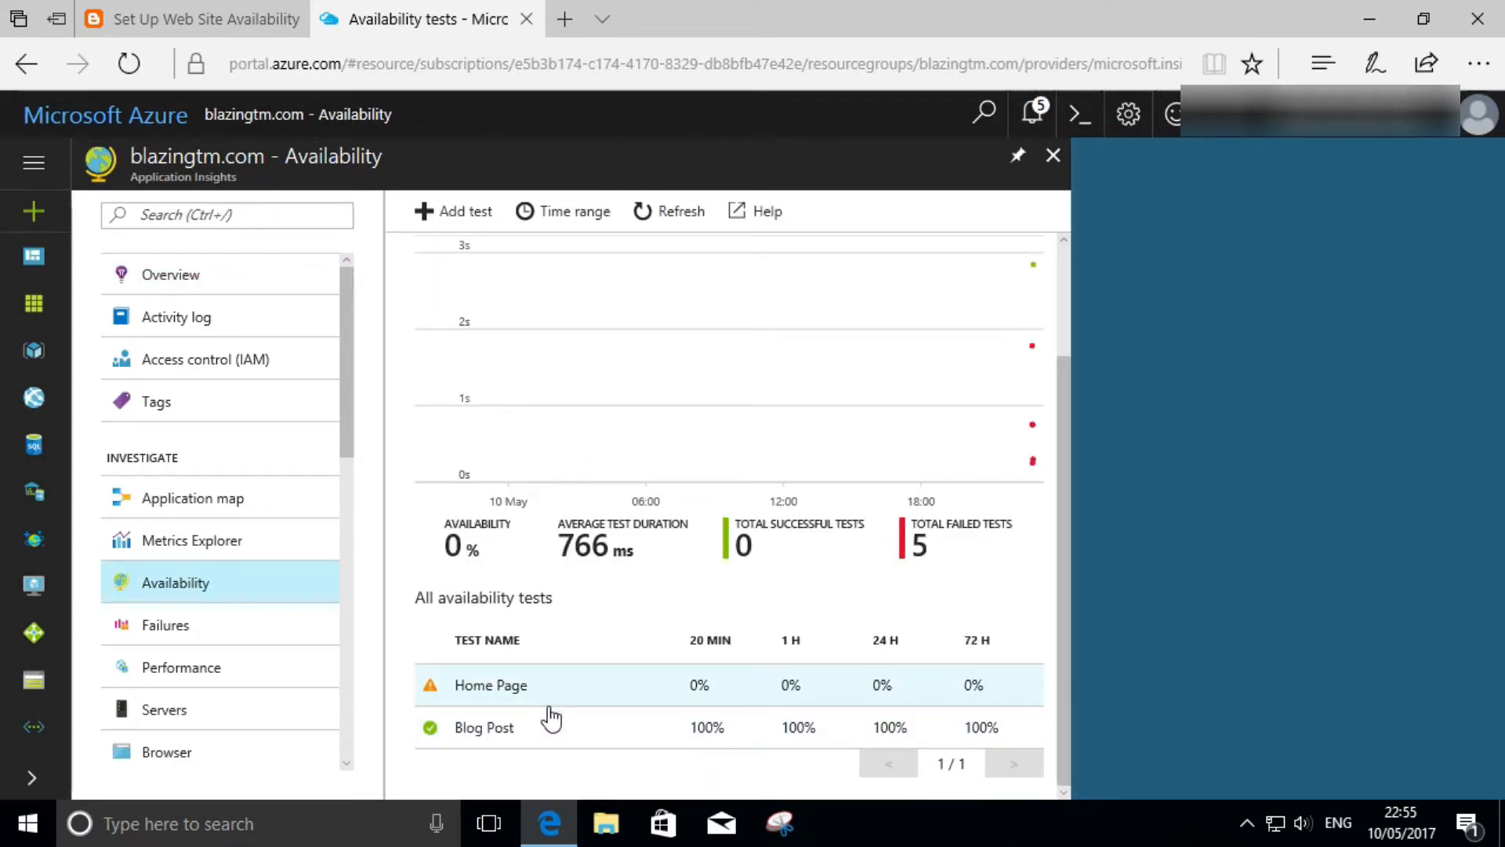
Step: Review the Blog Post test's summary and location results, including the NL : Amsterdam details, and return to the availability overview
{"action": "left_click", "coordinate": [527, 734]}
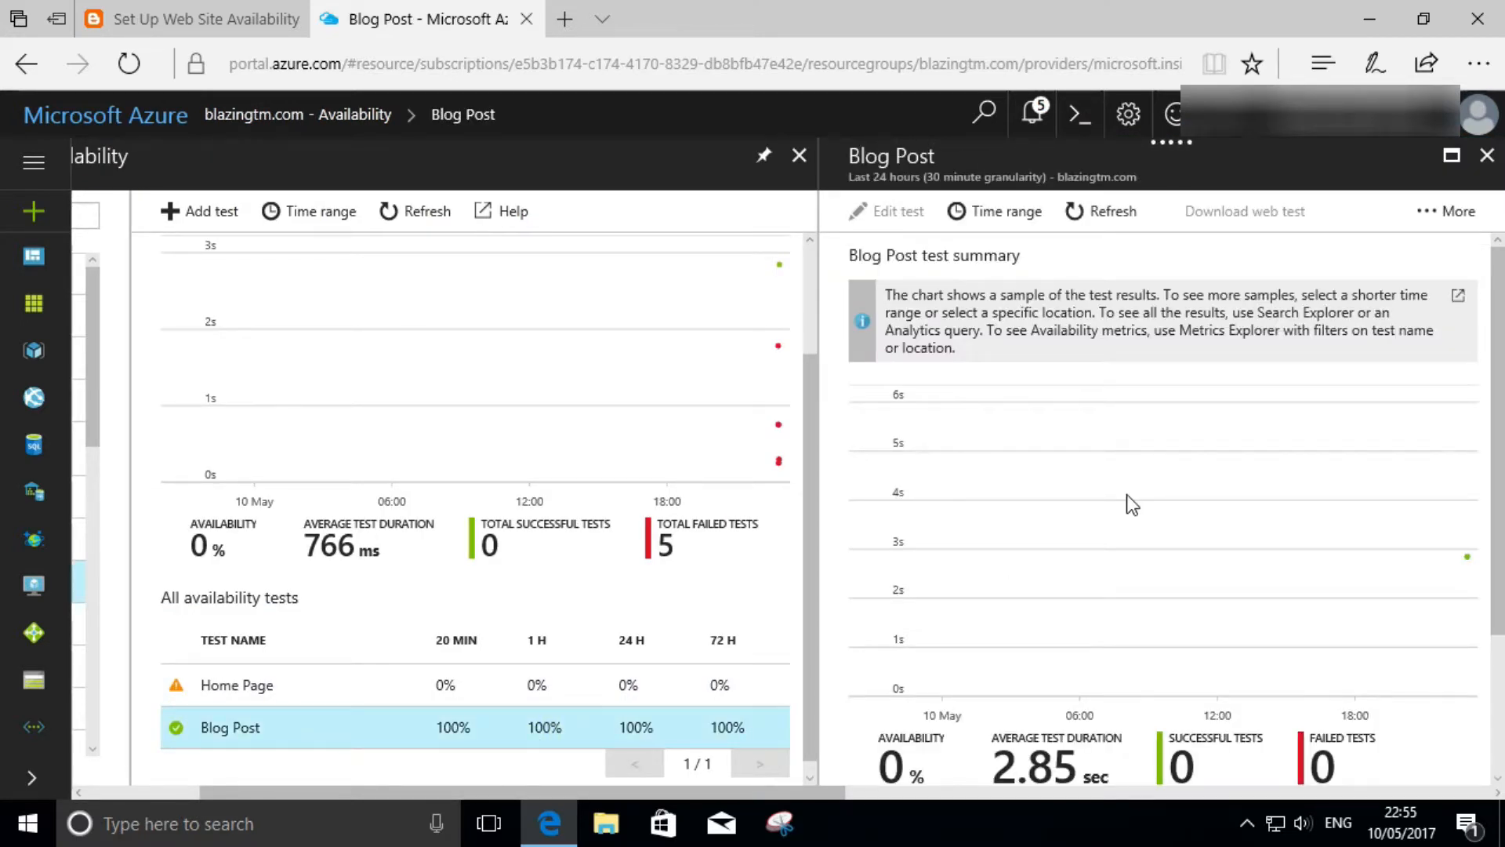
{"action": "scroll", "coordinate": [1129, 504], "scroll_direction": "down", "scroll_amount": 2}
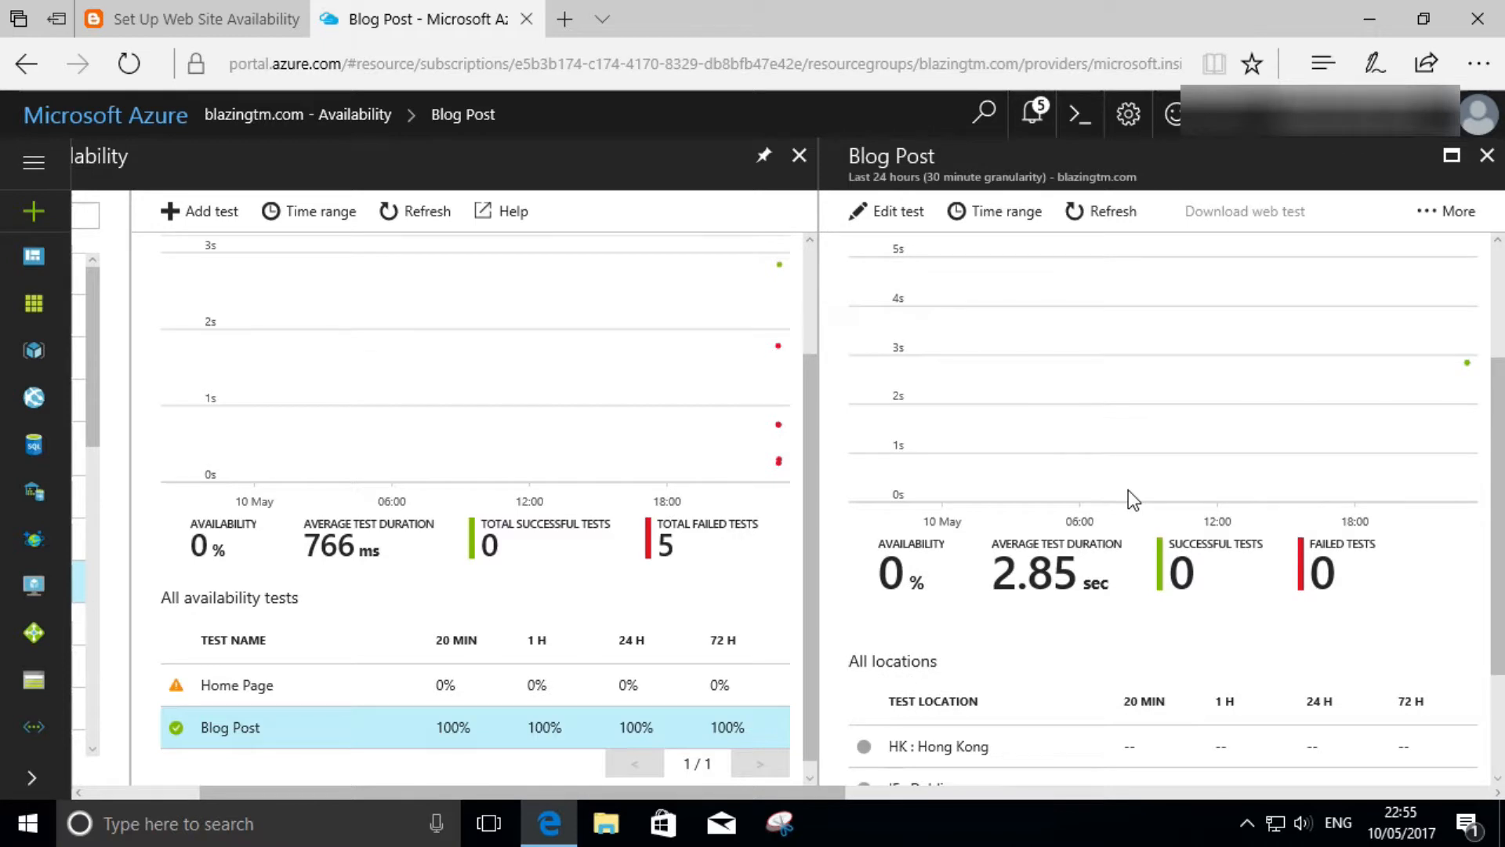
{"action": "scroll", "coordinate": [1129, 491], "scroll_direction": "down", "scroll_amount": 2}
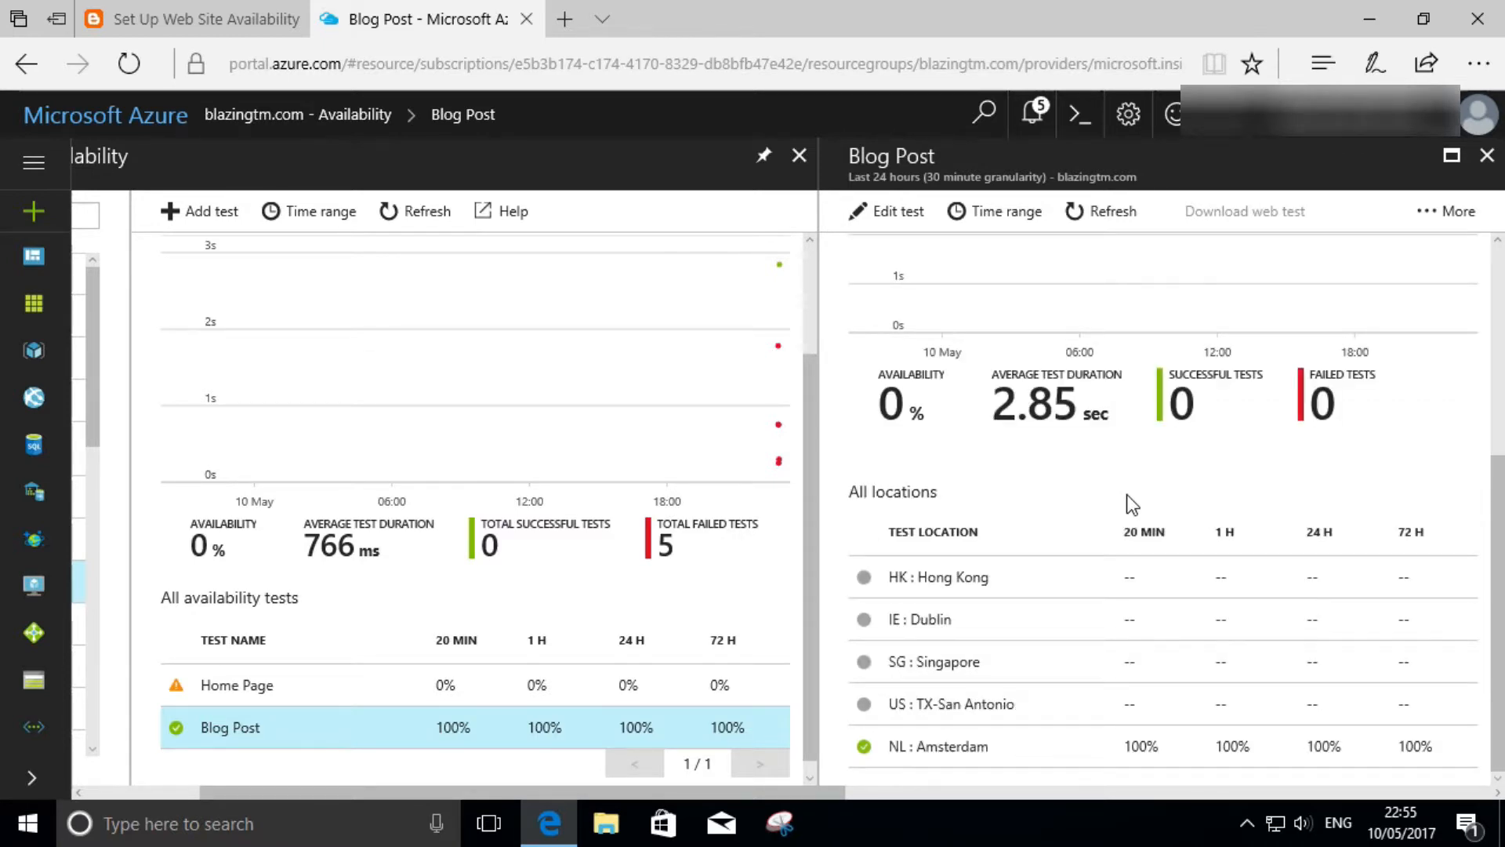
{"action": "left_click", "coordinate": [1023, 768]}
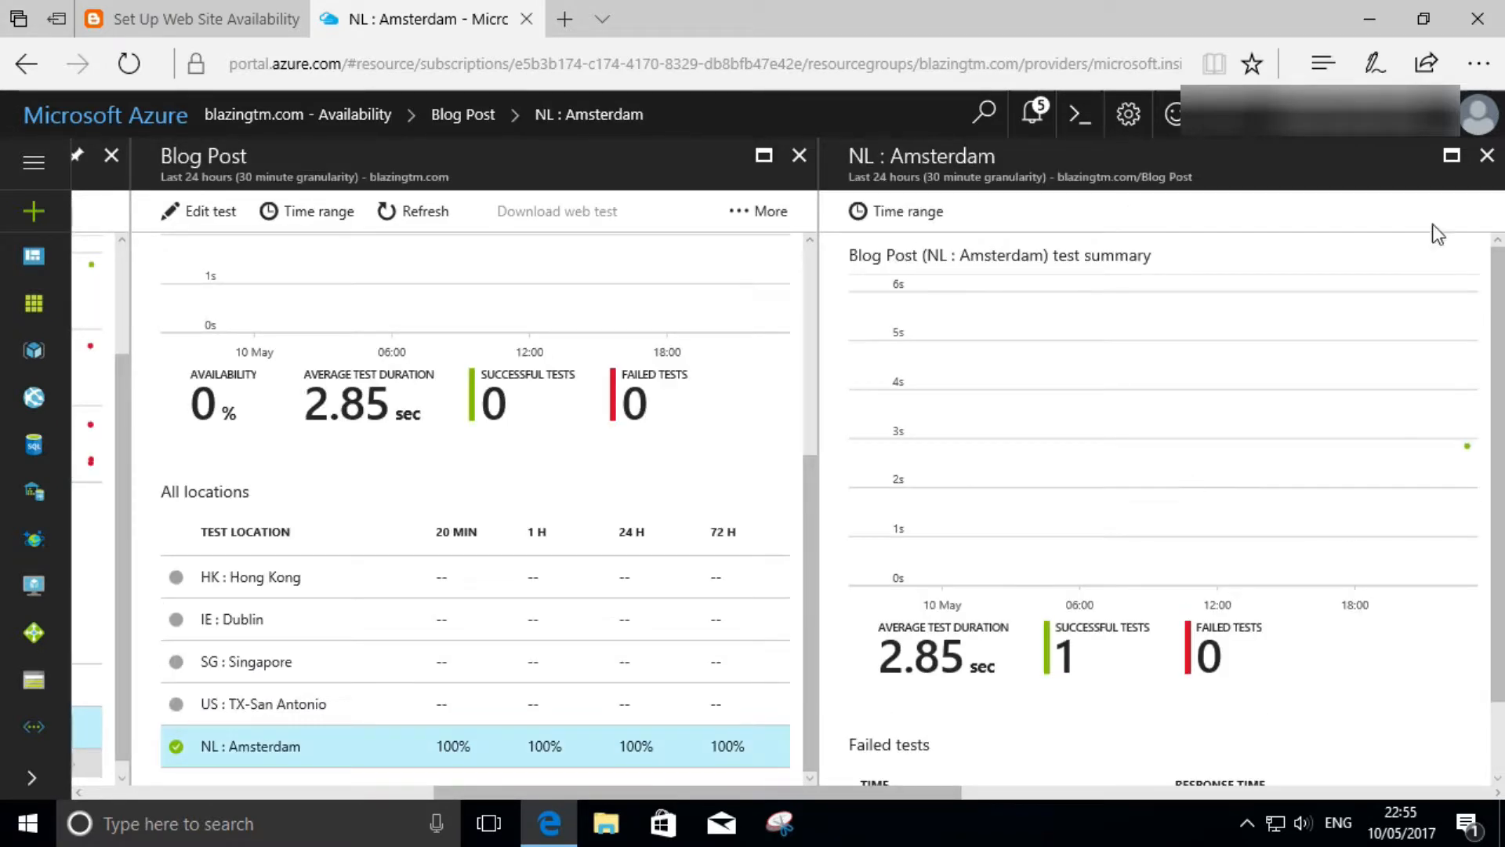
{"action": "left_click", "coordinate": [1487, 156]}
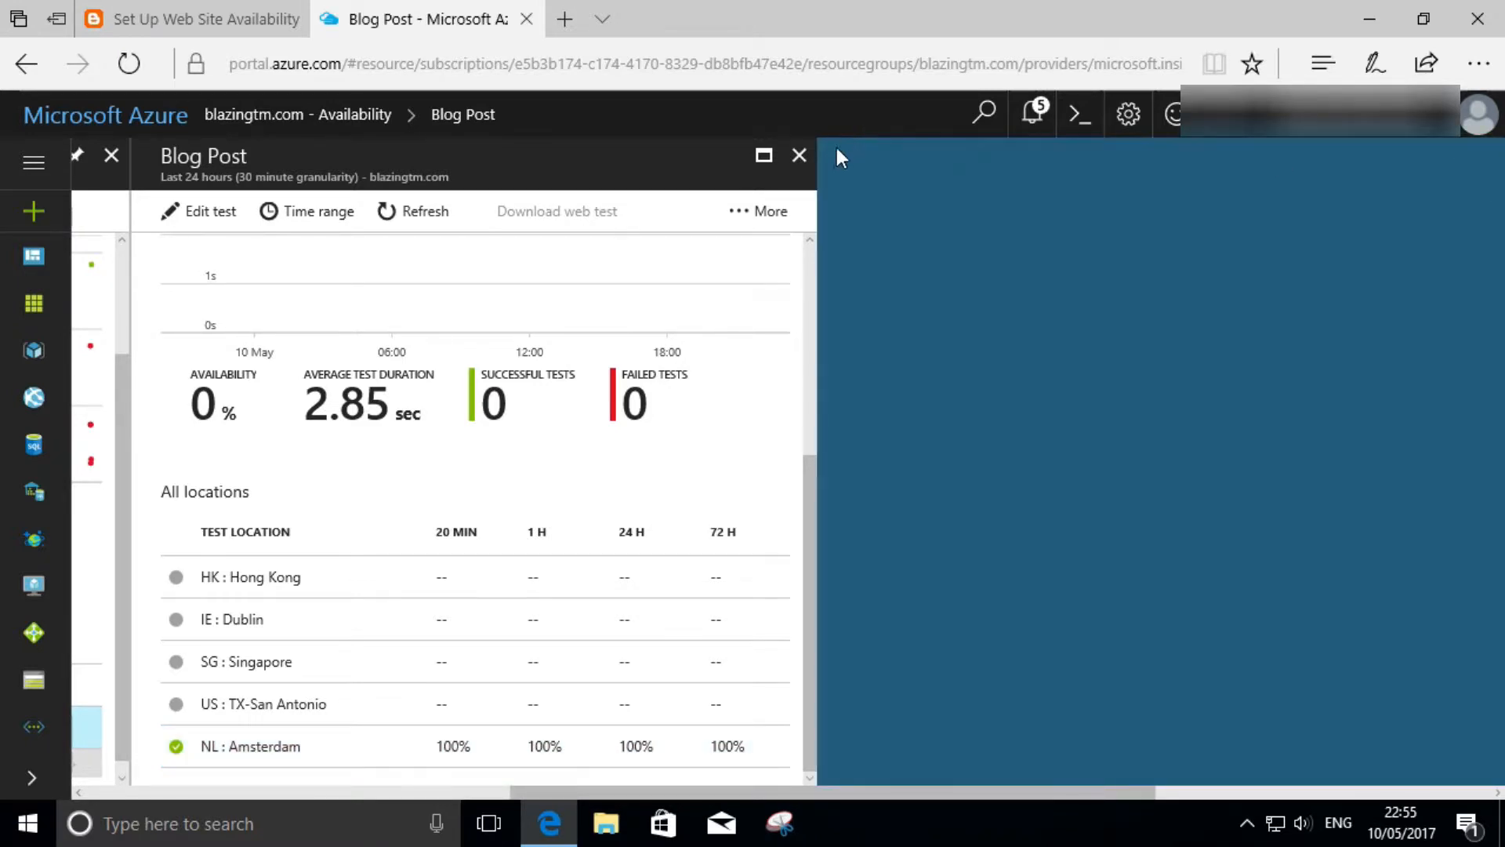
{"action": "left_click", "coordinate": [808, 161]}
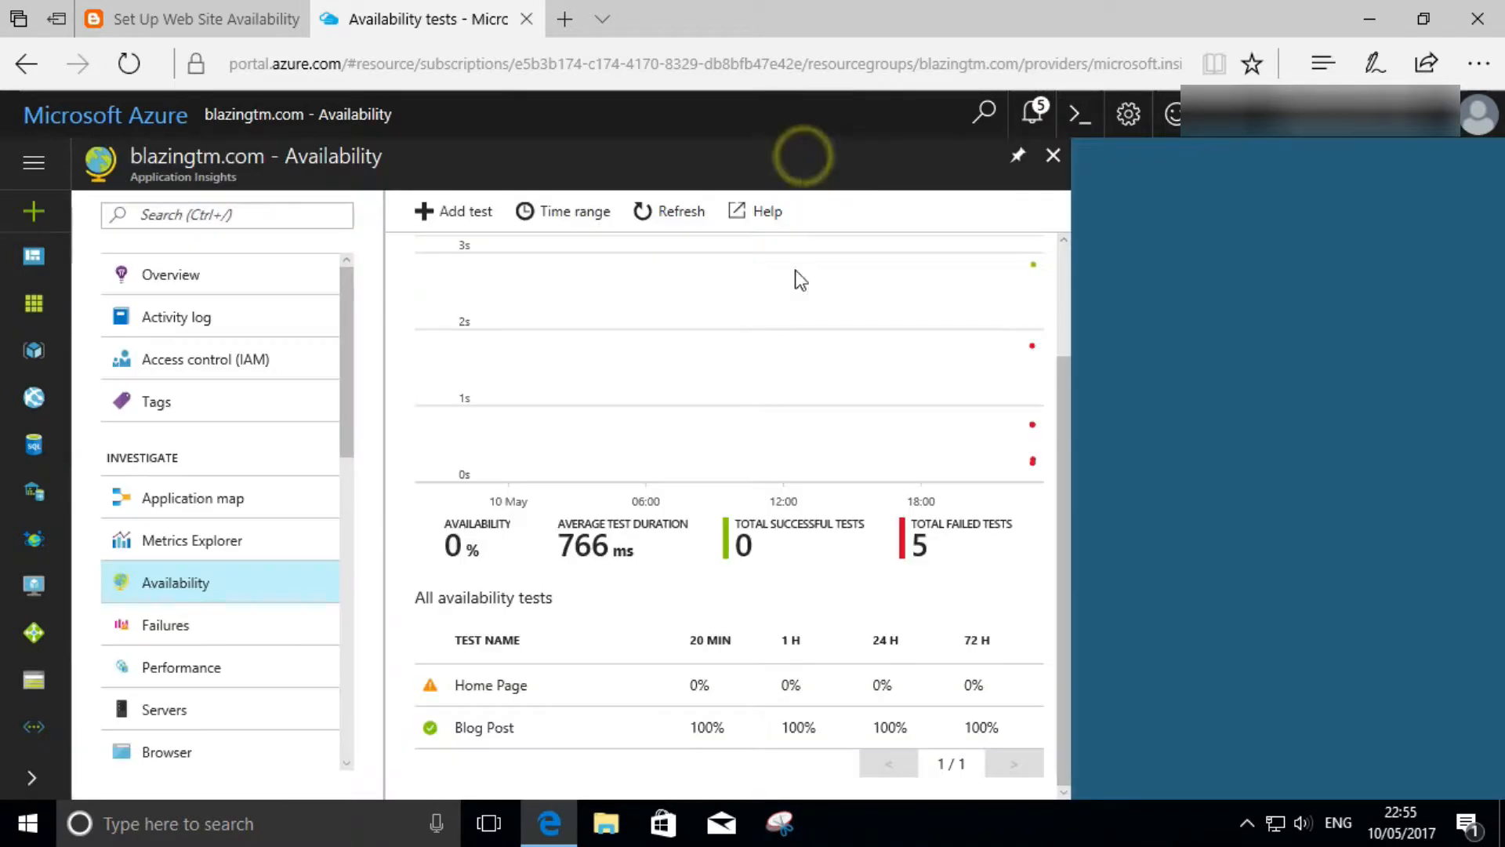
Step: Open the Home Page test and examine its failed results and location list
{"action": "left_click", "coordinate": [517, 685]}
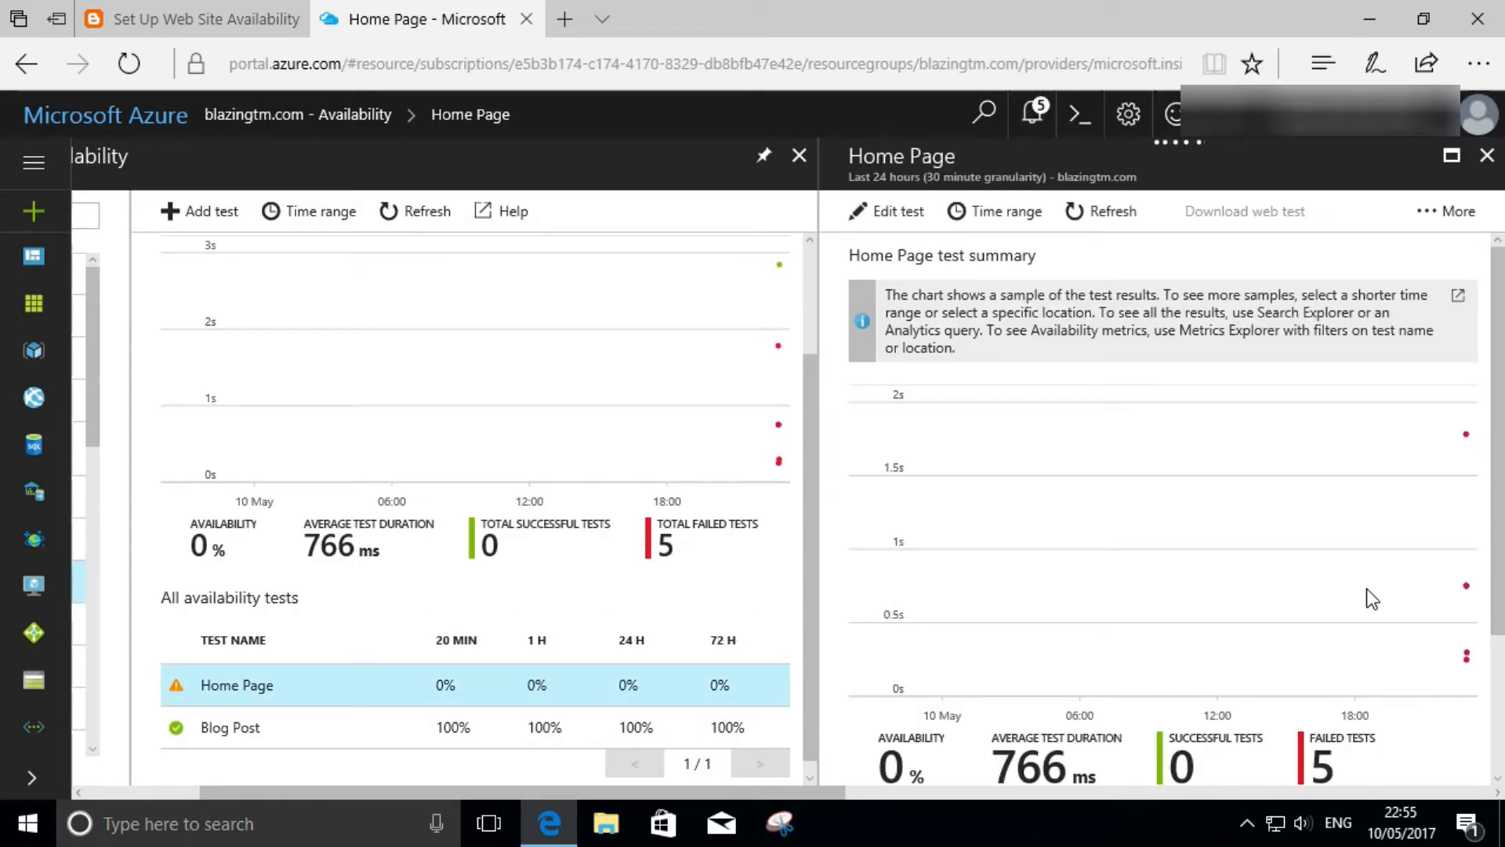
{"action": "scroll", "coordinate": [1367, 588], "scroll_direction": "down", "scroll_amount": 2}
{"action": "scroll", "coordinate": [1366, 590], "scroll_direction": "down", "scroll_amount": 2}
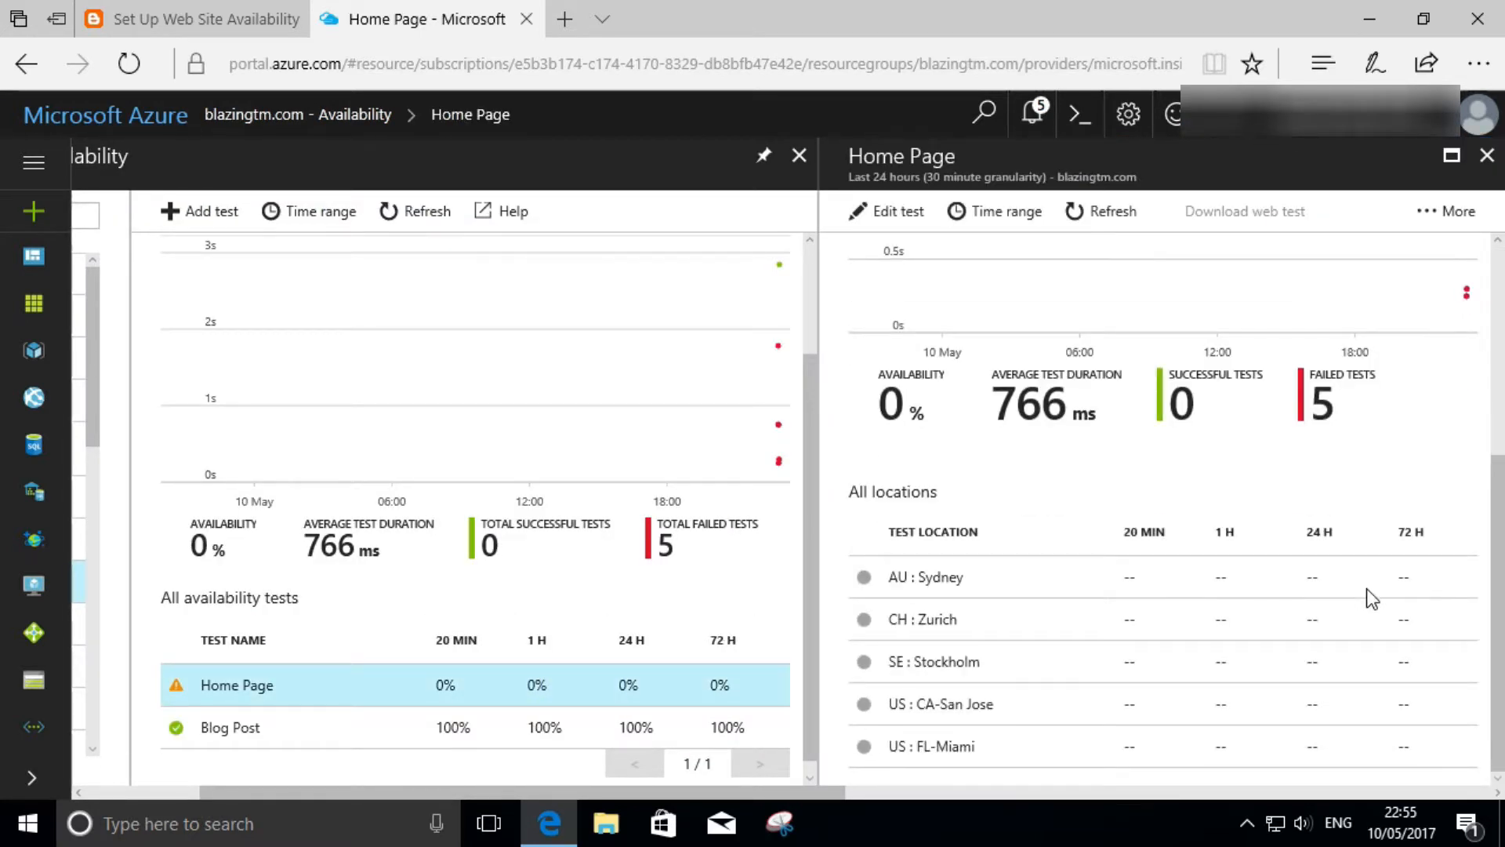
{"action": "left_click", "coordinate": [1465, 290]}
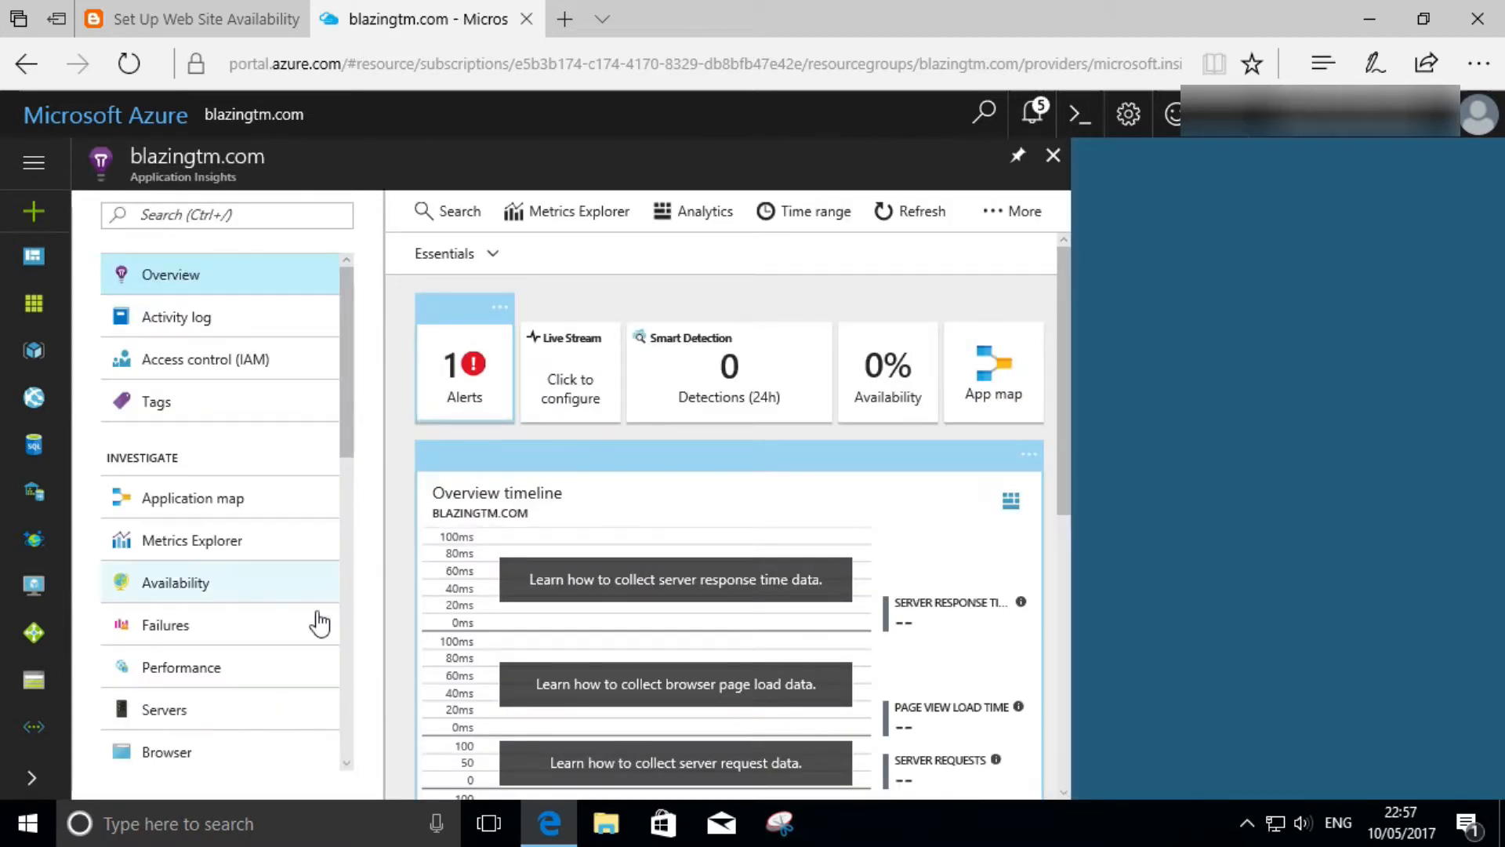
Step: Reopen the resource's availability tests and check the Home Page test's success rates for each location
{"action": "left_click", "coordinate": [188, 588]}
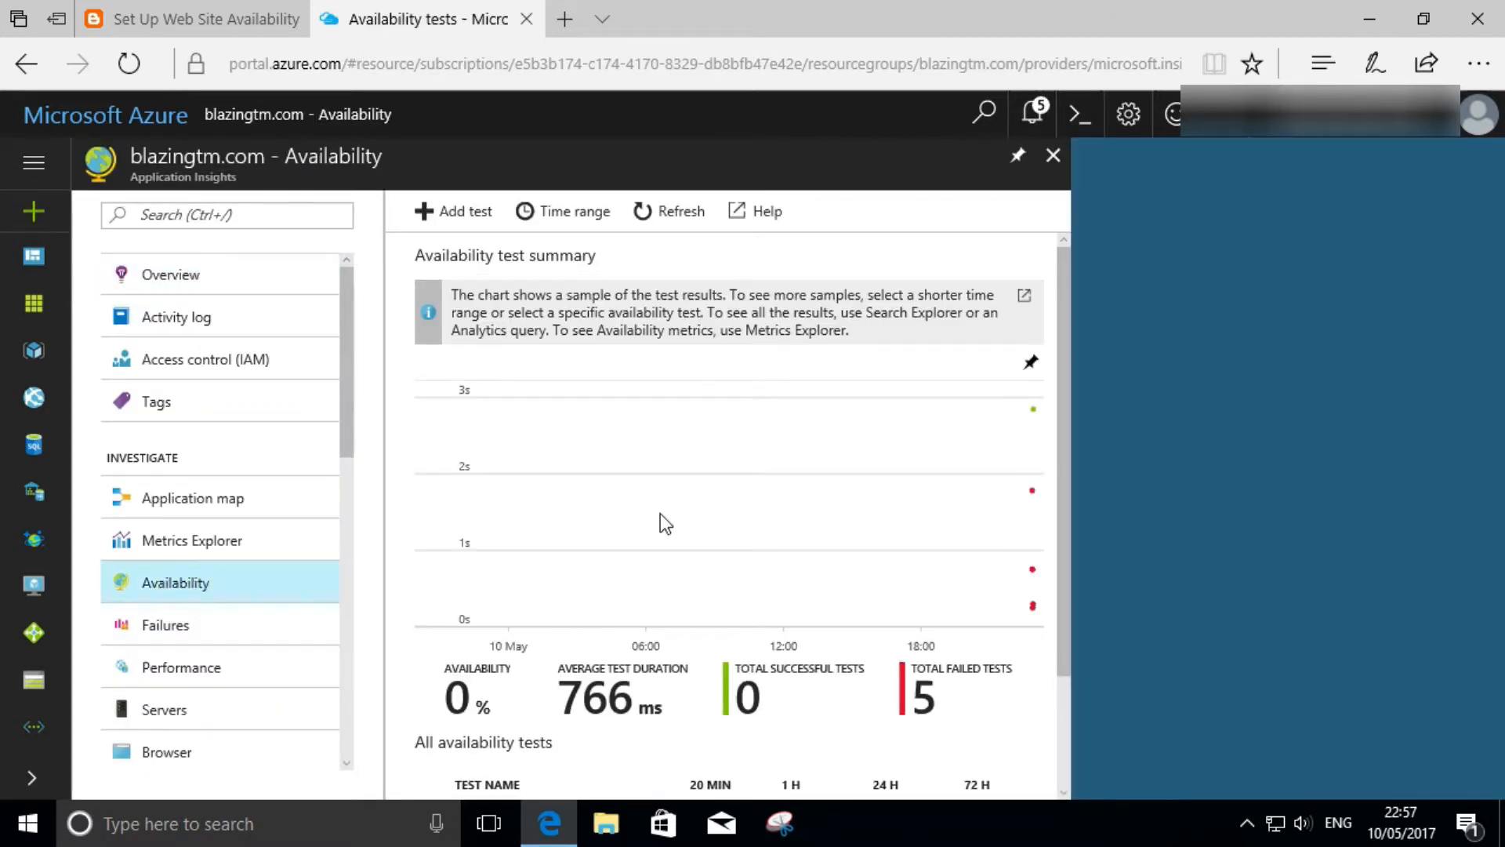
{"action": "scroll", "coordinate": [660, 514], "scroll_direction": "down", "scroll_amount": 1}
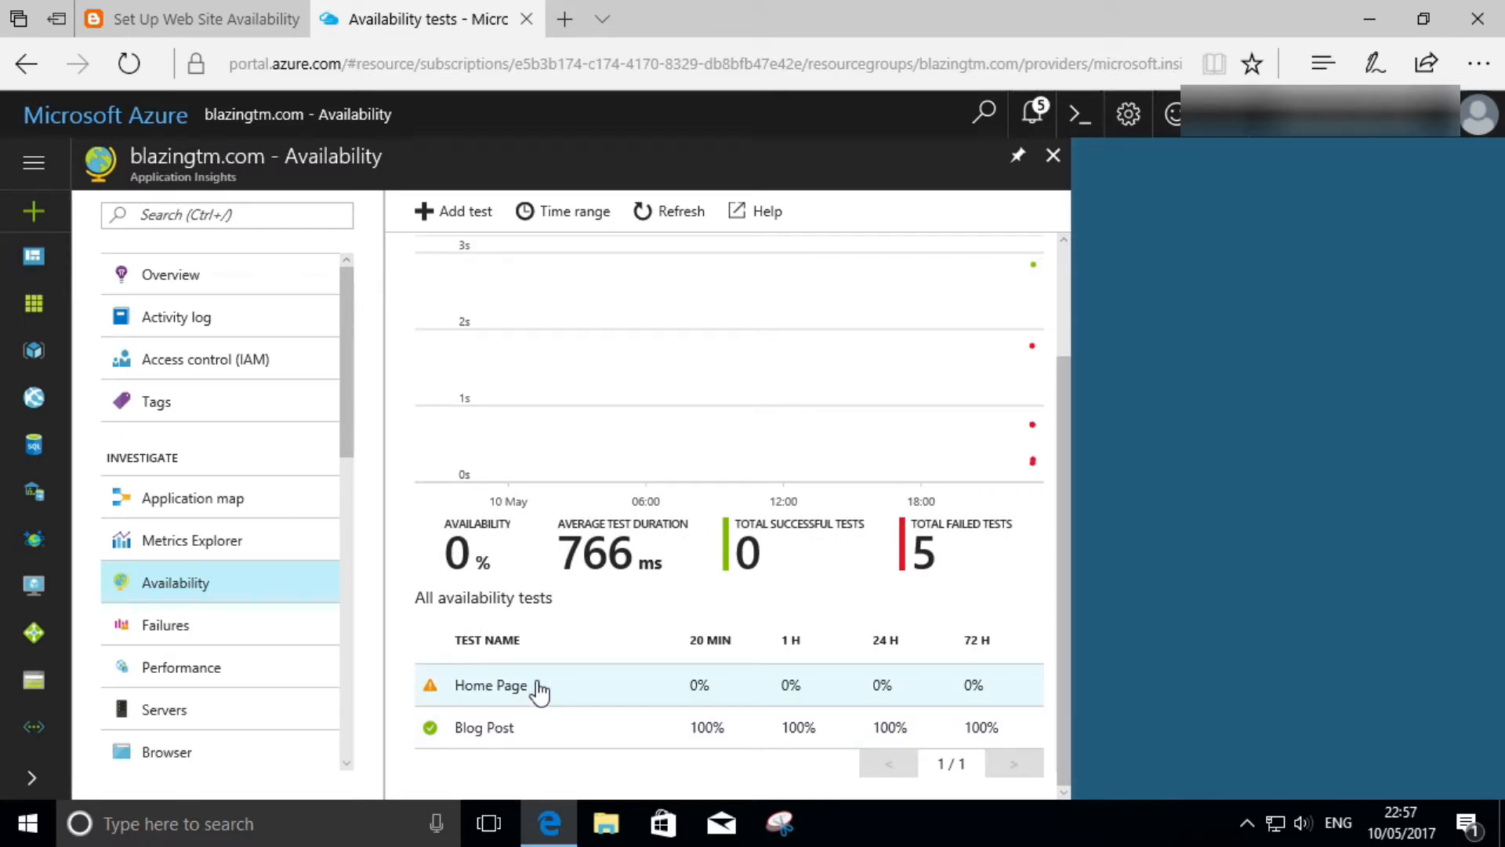
{"action": "left_click", "coordinate": [500, 687]}
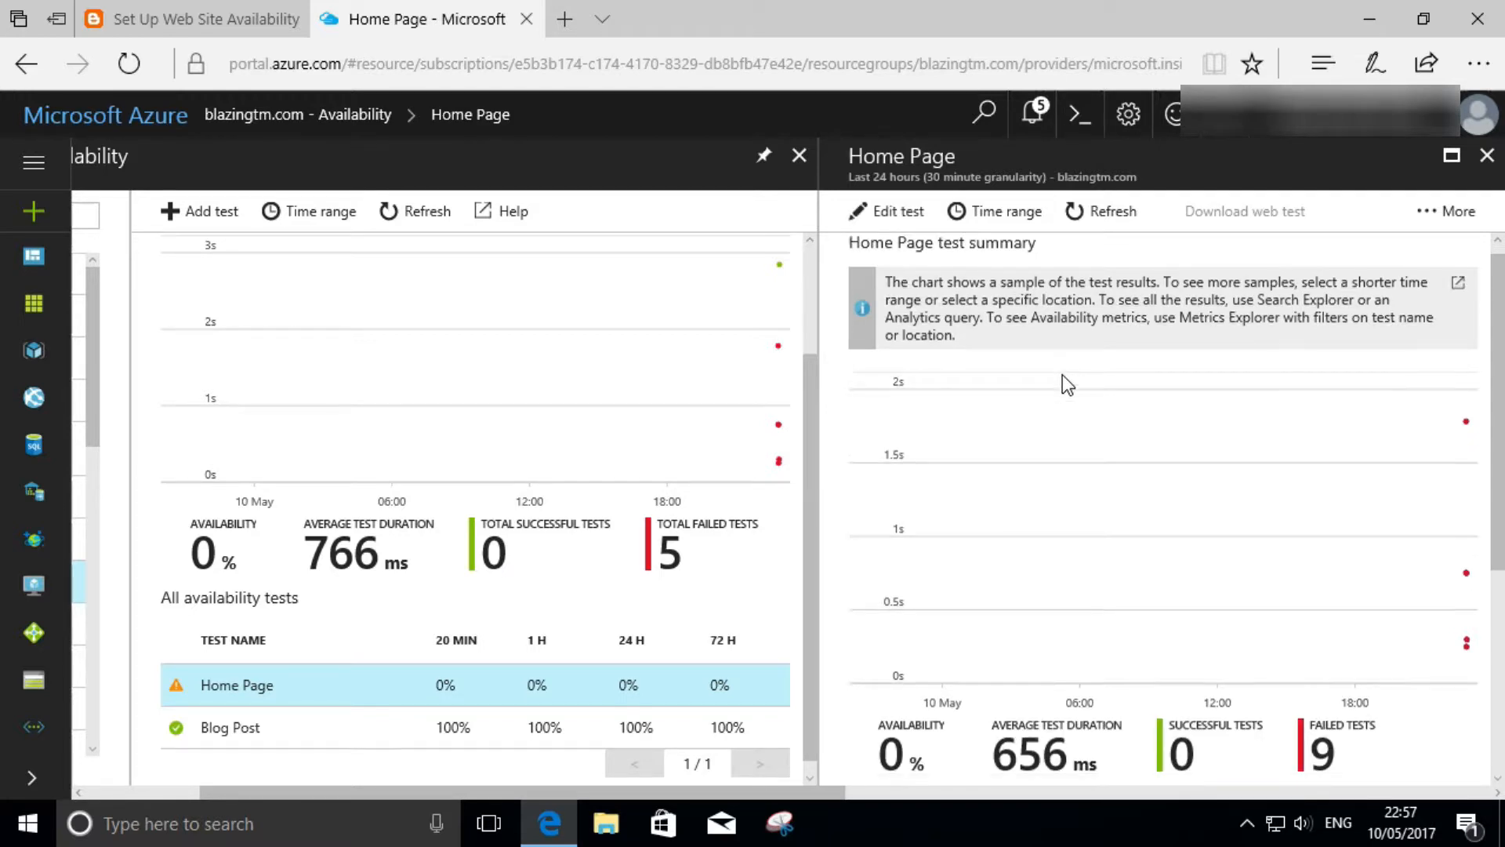
{"action": "scroll", "coordinate": [1061, 376], "scroll_direction": "down", "scroll_amount": 3}
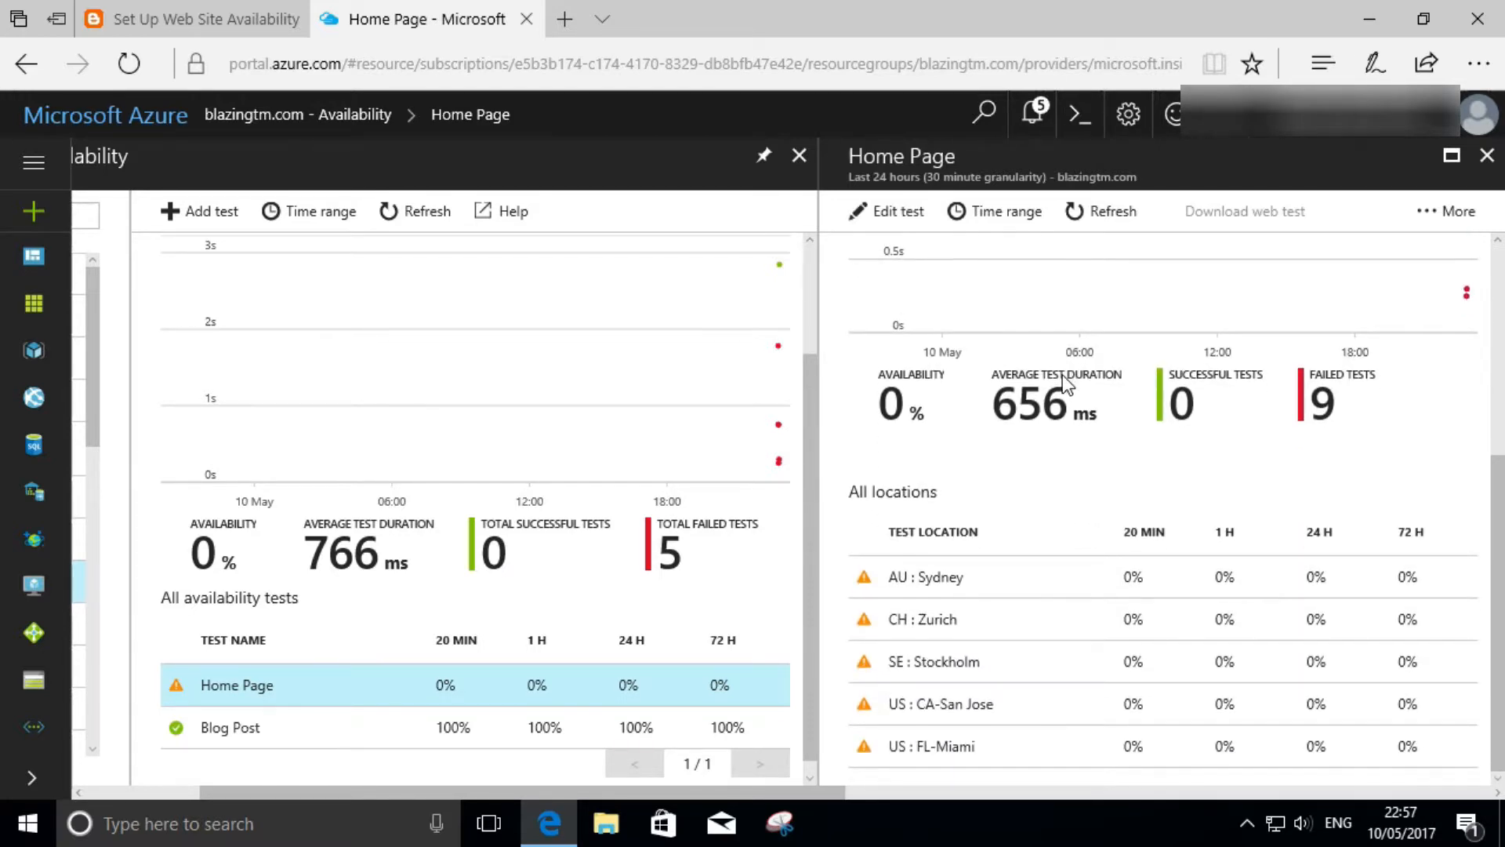
Step: Remove the "Set Up Website Availability" content match from the Home Page test's success criteria, save the test and close its summary
{"action": "left_click", "coordinate": [901, 212]}
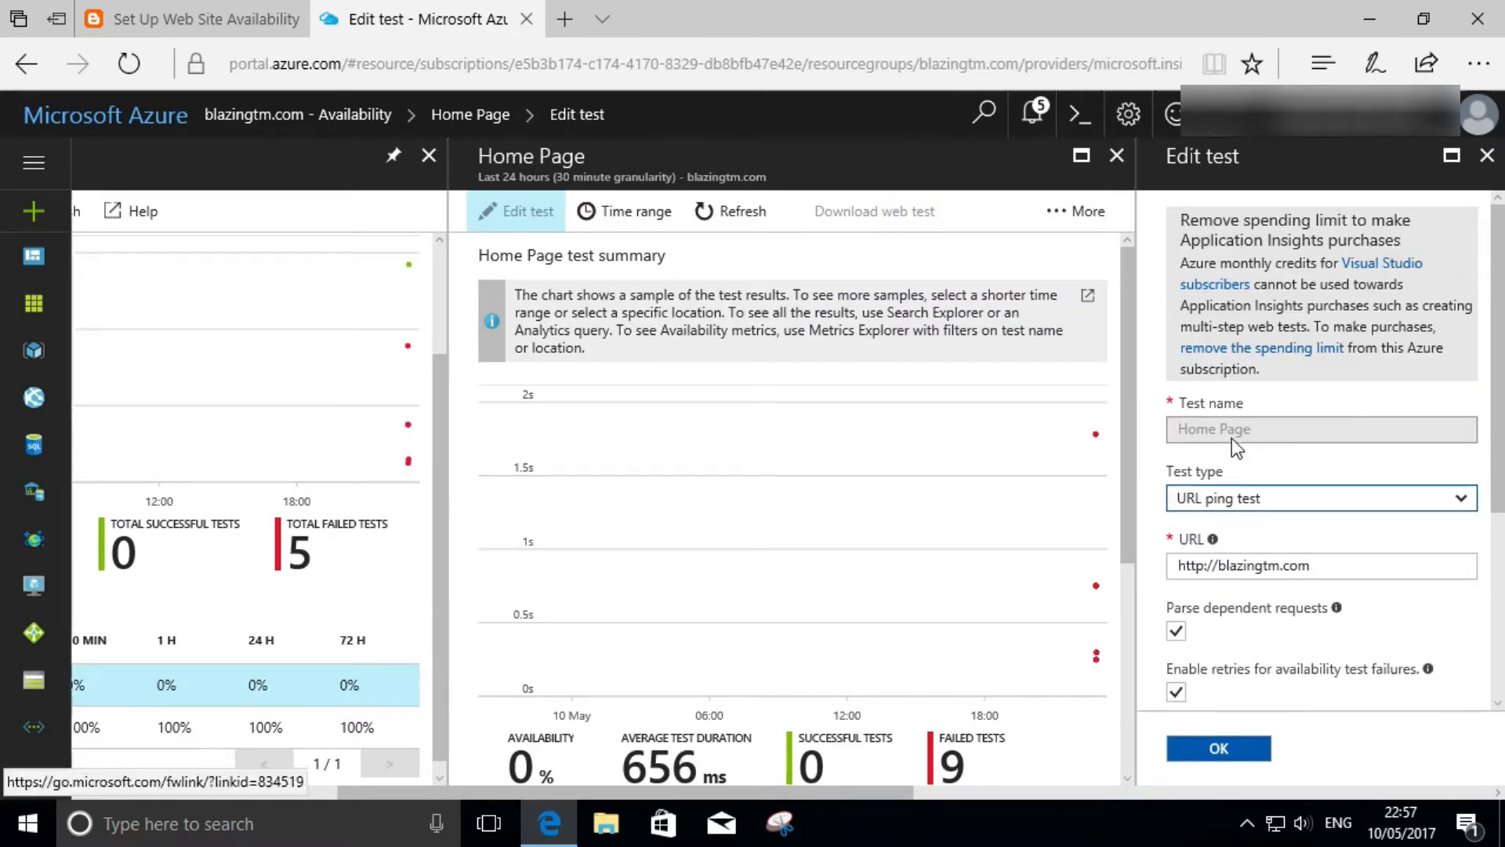
{"action": "scroll", "coordinate": [1287, 477], "scroll_direction": "down", "scroll_amount": 4}
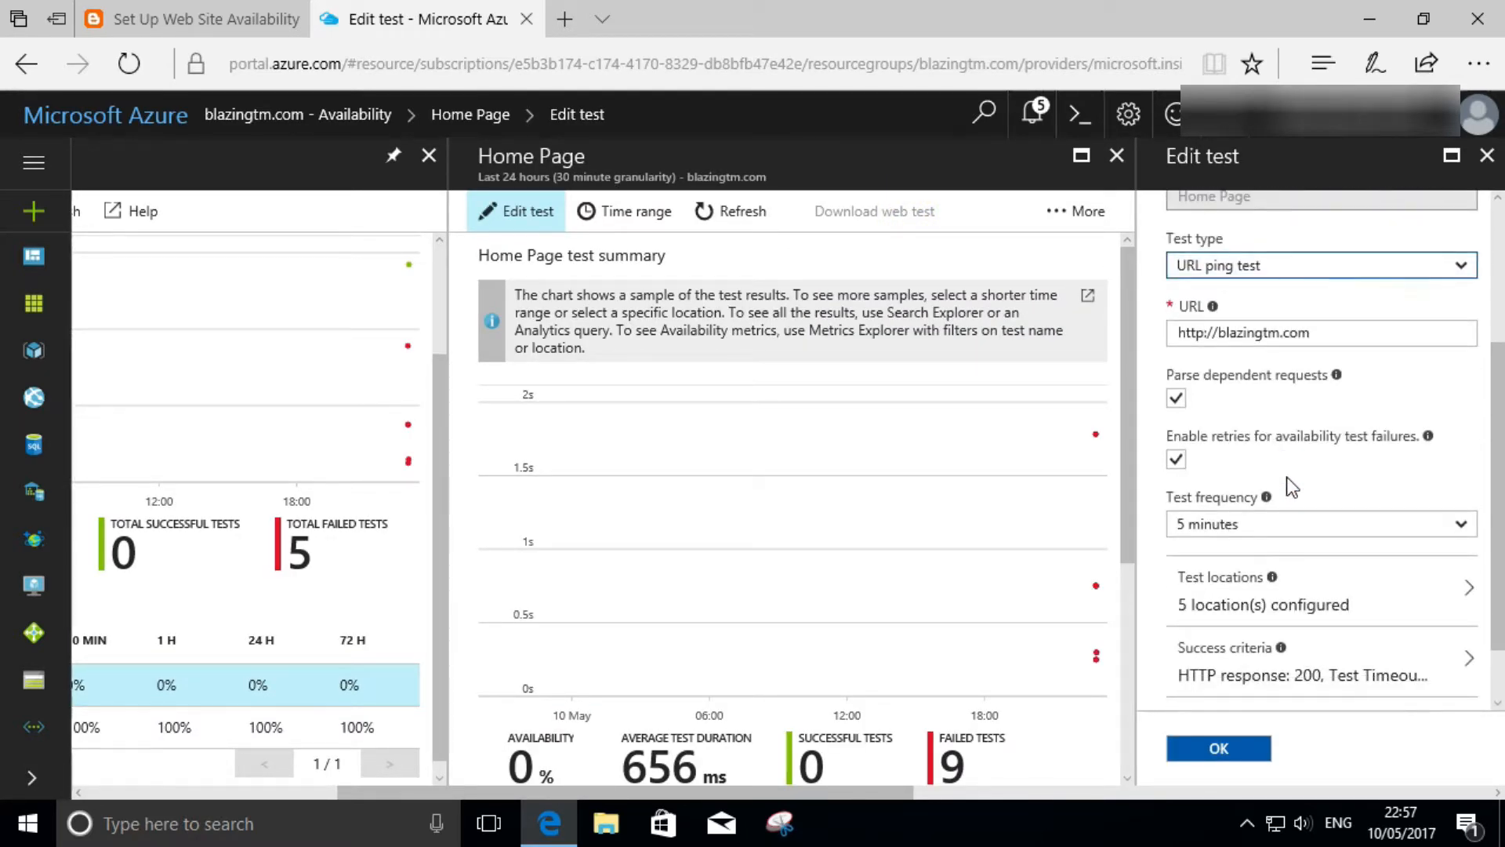
{"action": "left_click", "coordinate": [1349, 581]}
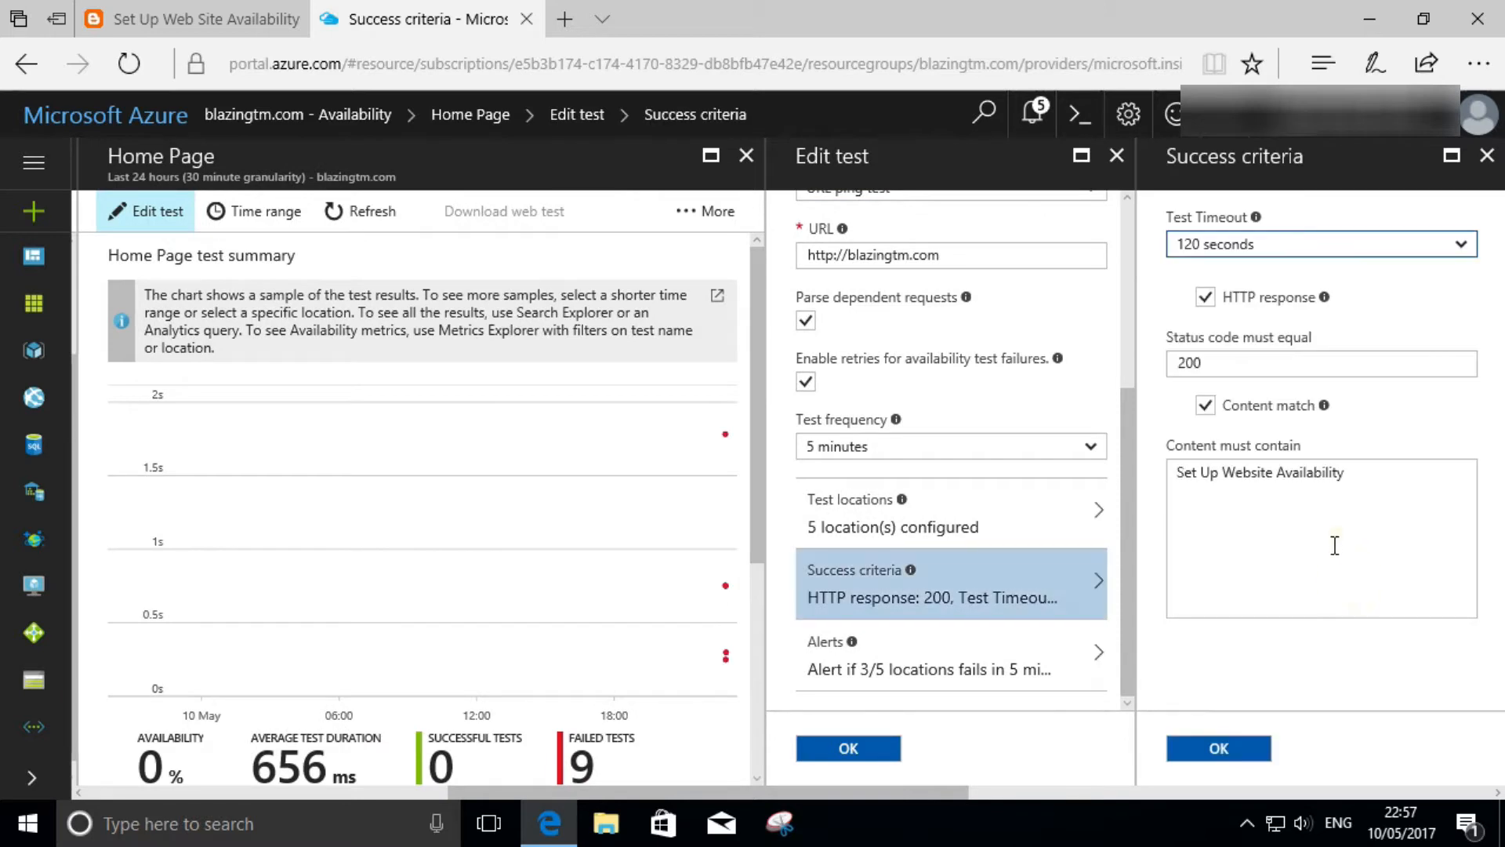
{"action": "left_click", "coordinate": [1388, 474]}
{"action": "triple_click", "coordinate": [1374, 472]}
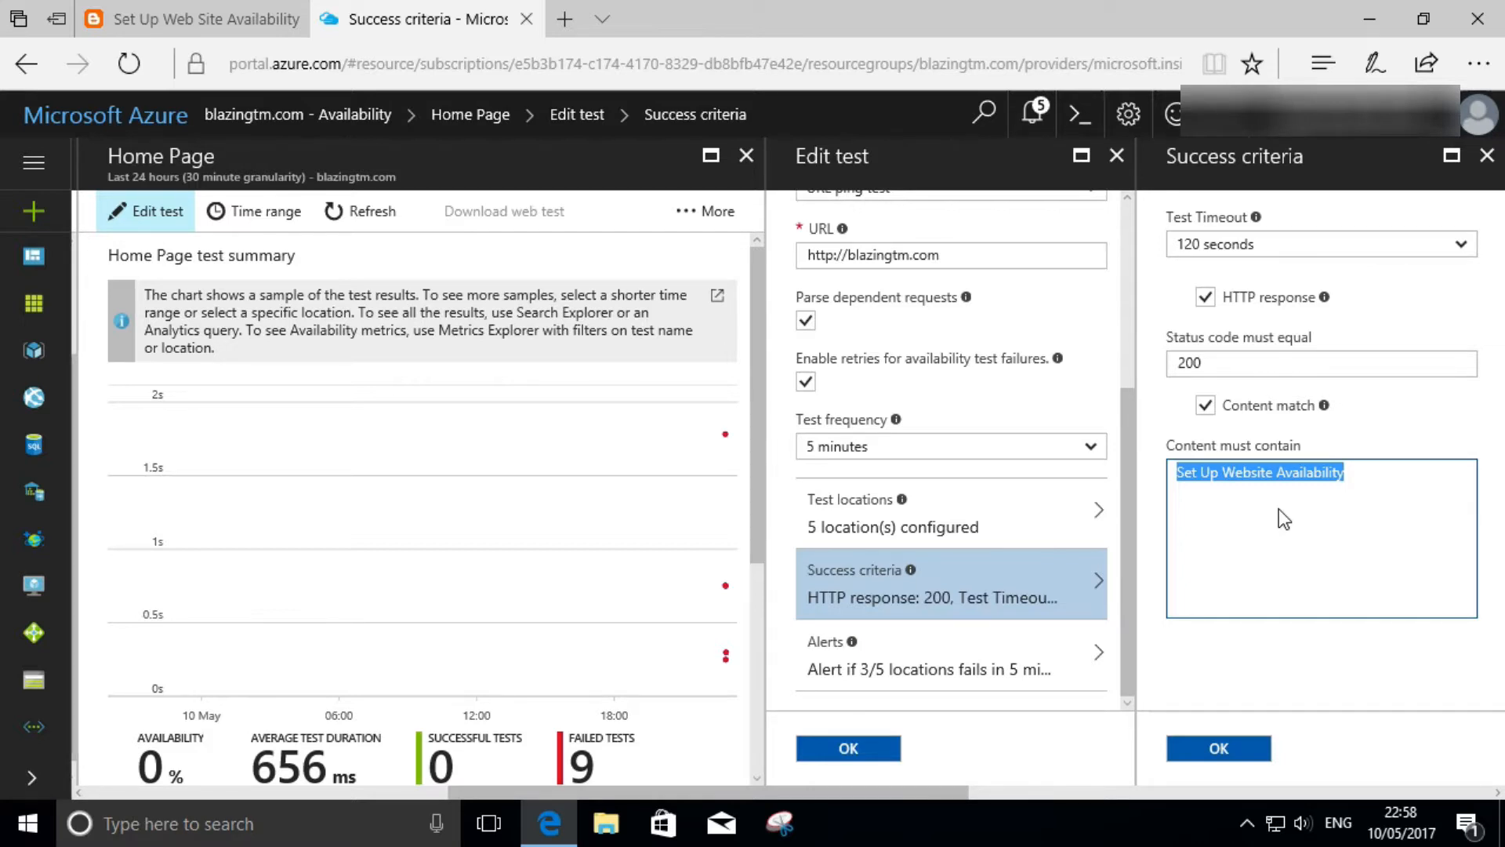
{"action": "key", "text": "BackSpace"}
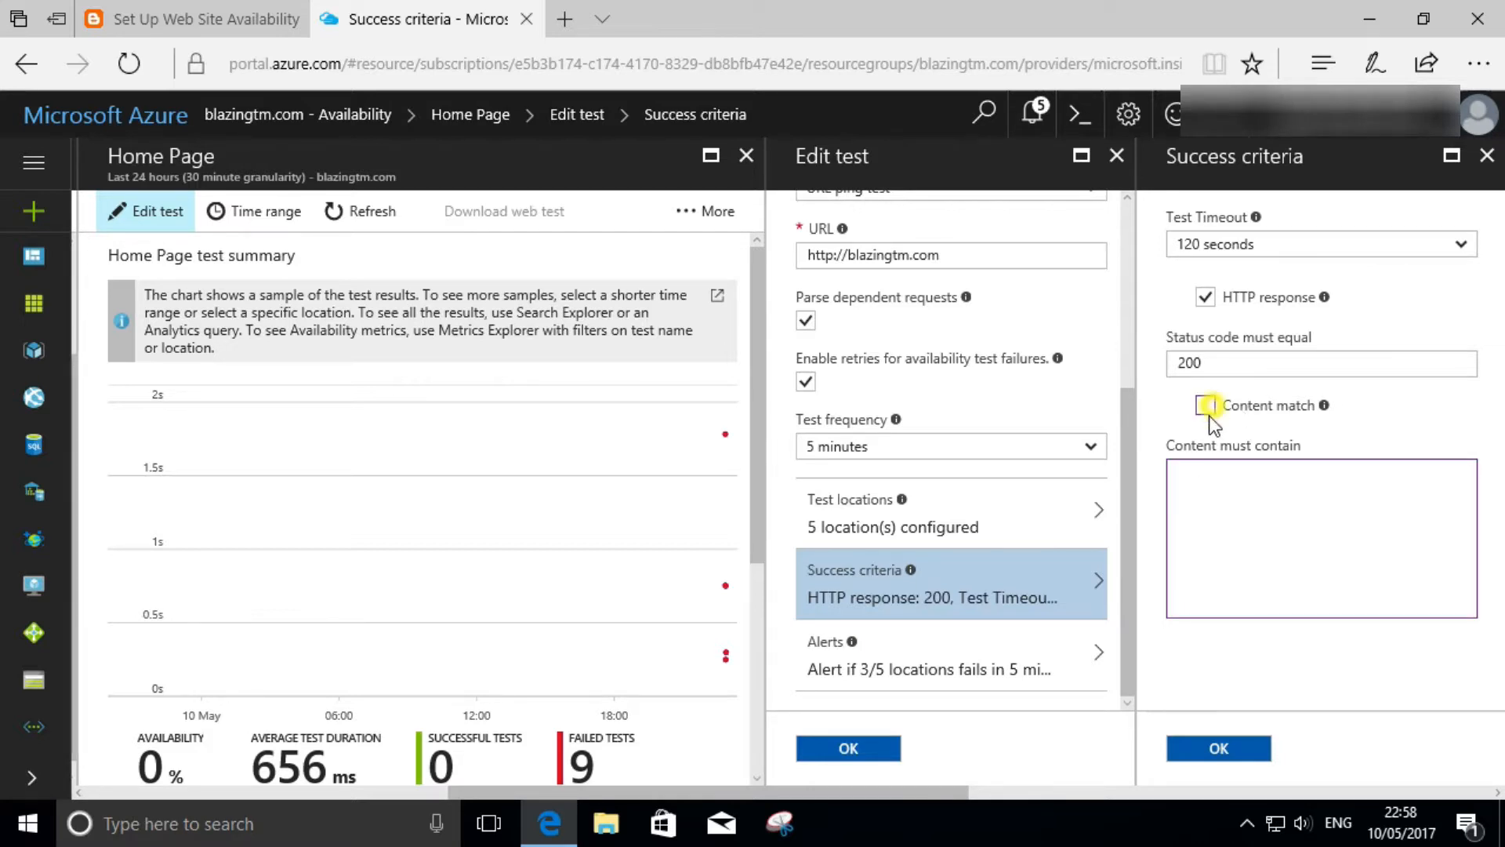
{"action": "left_click", "coordinate": [1206, 407]}
{"action": "left_click", "coordinate": [1218, 748]}
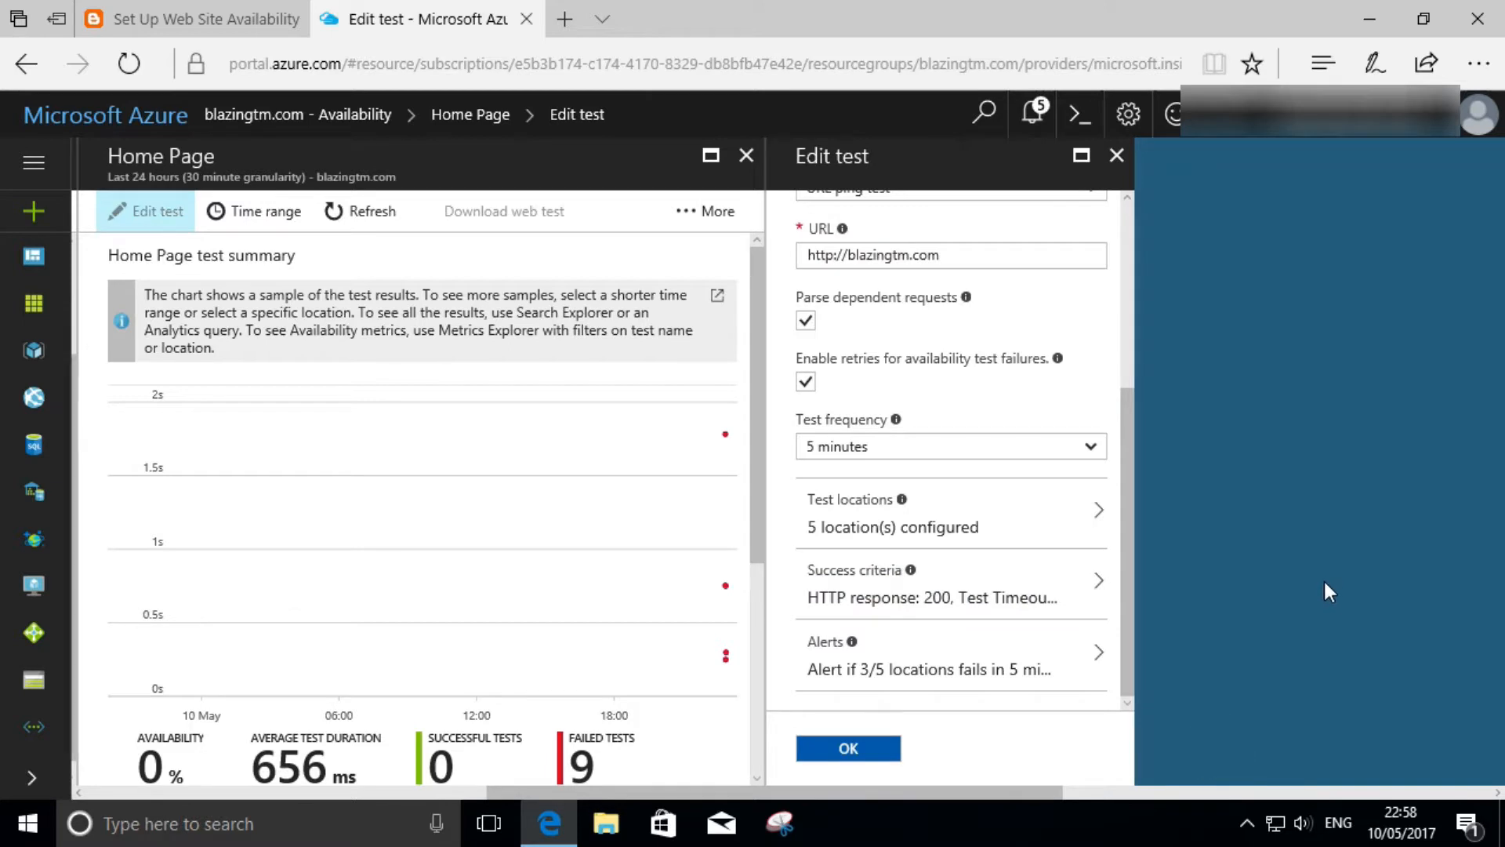
{"action": "left_click", "coordinate": [858, 745]}
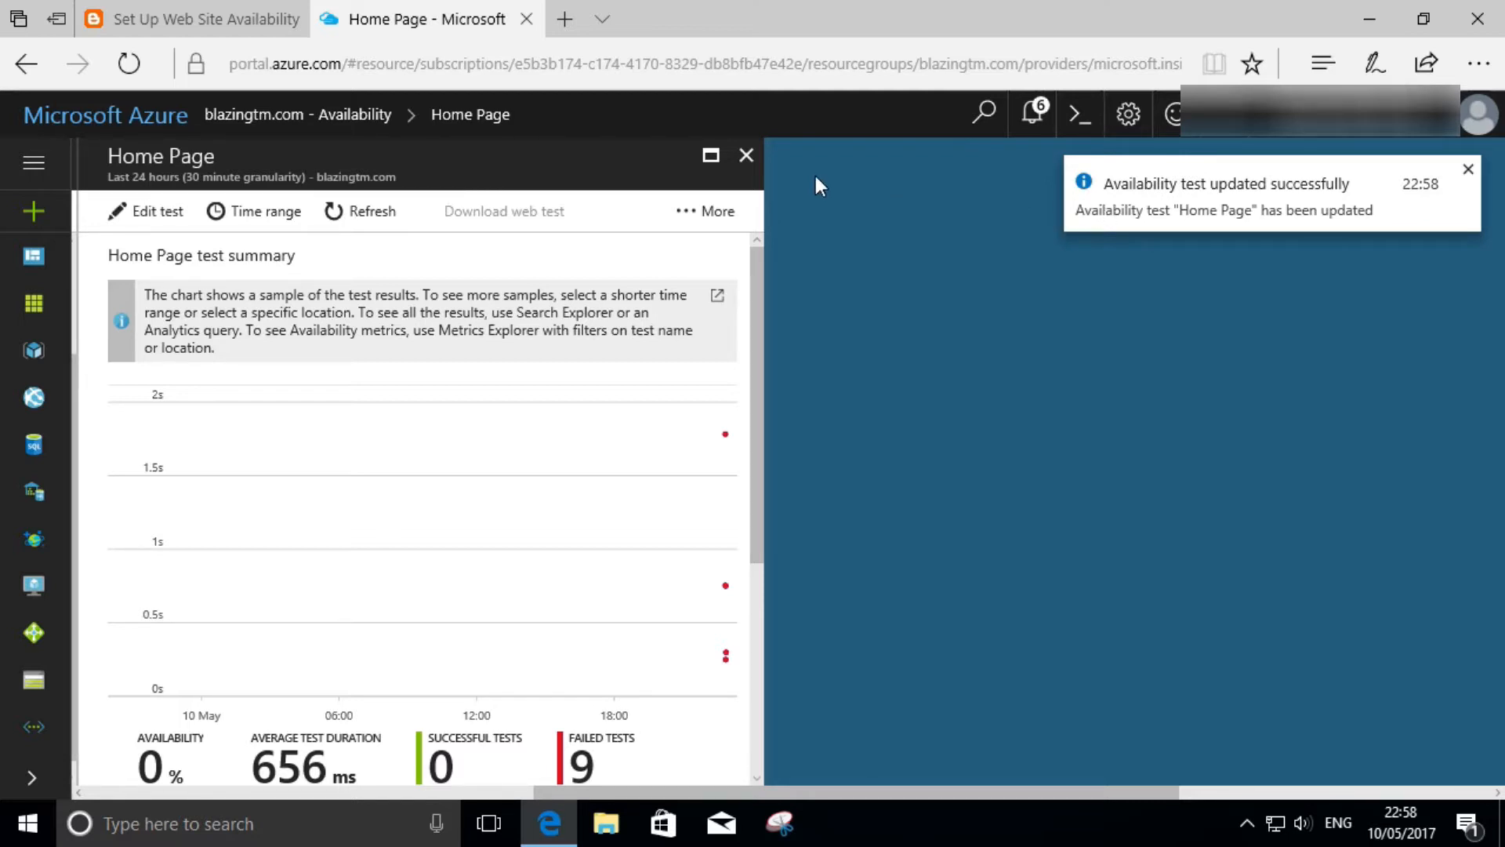
{"action": "left_click", "coordinate": [745, 156]}
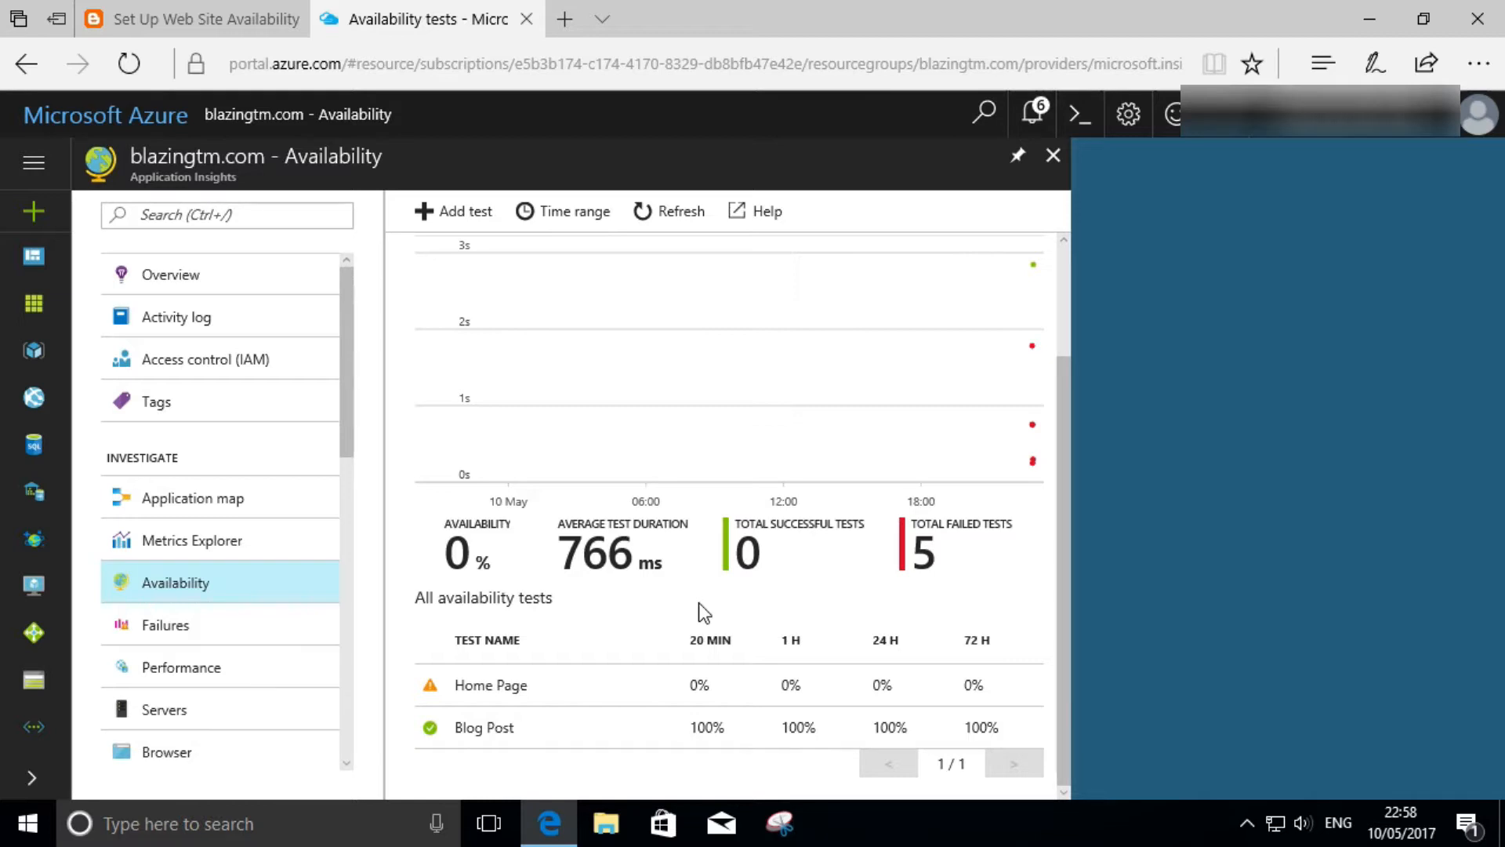
Step: Refresh the availability results and the Home Page test's summary
{"action": "left_click", "coordinate": [671, 214]}
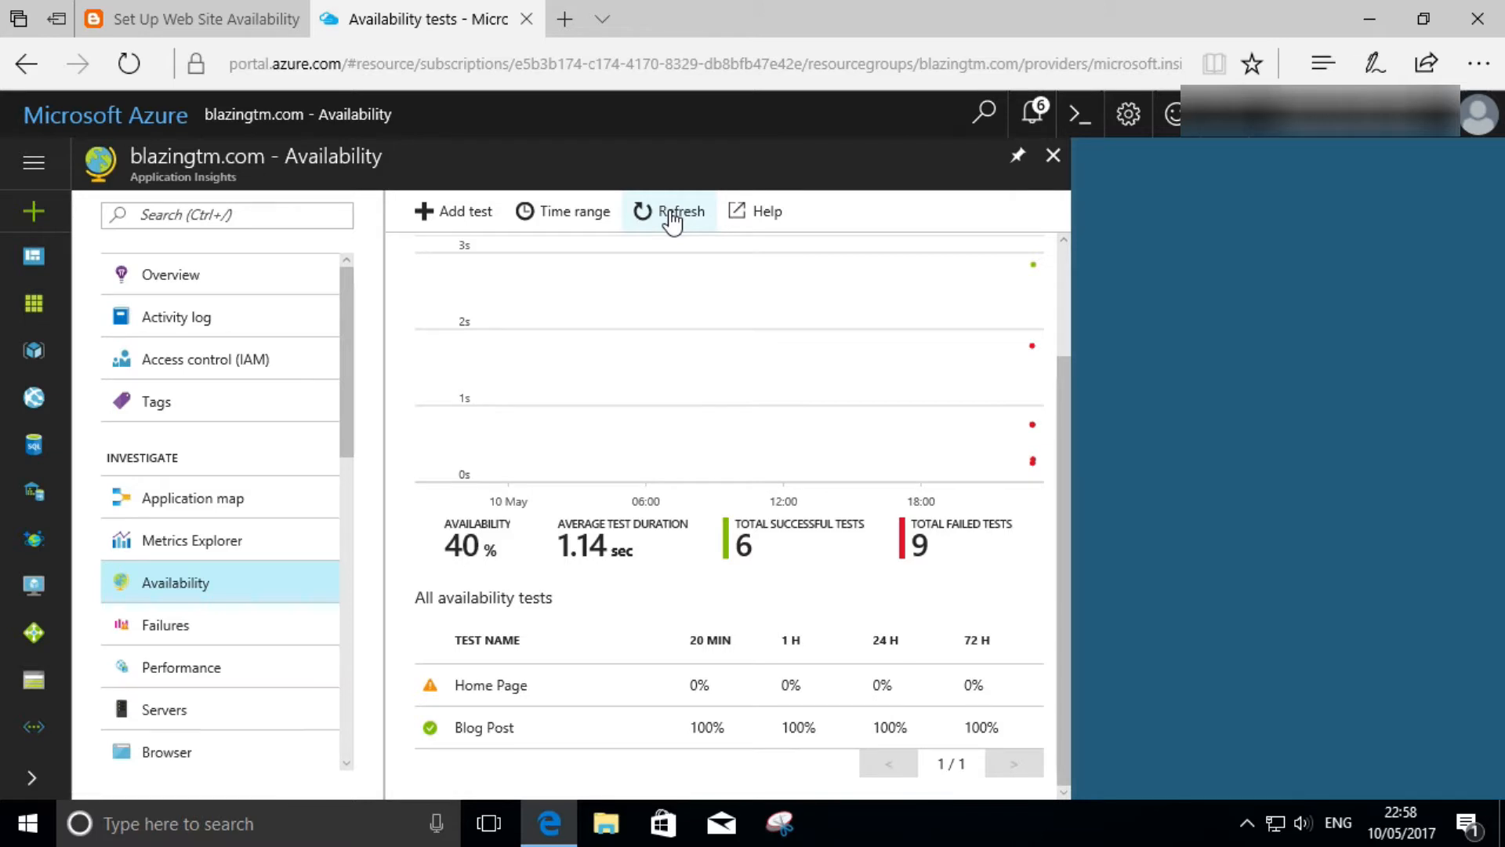
{"action": "left_click", "coordinate": [491, 684]}
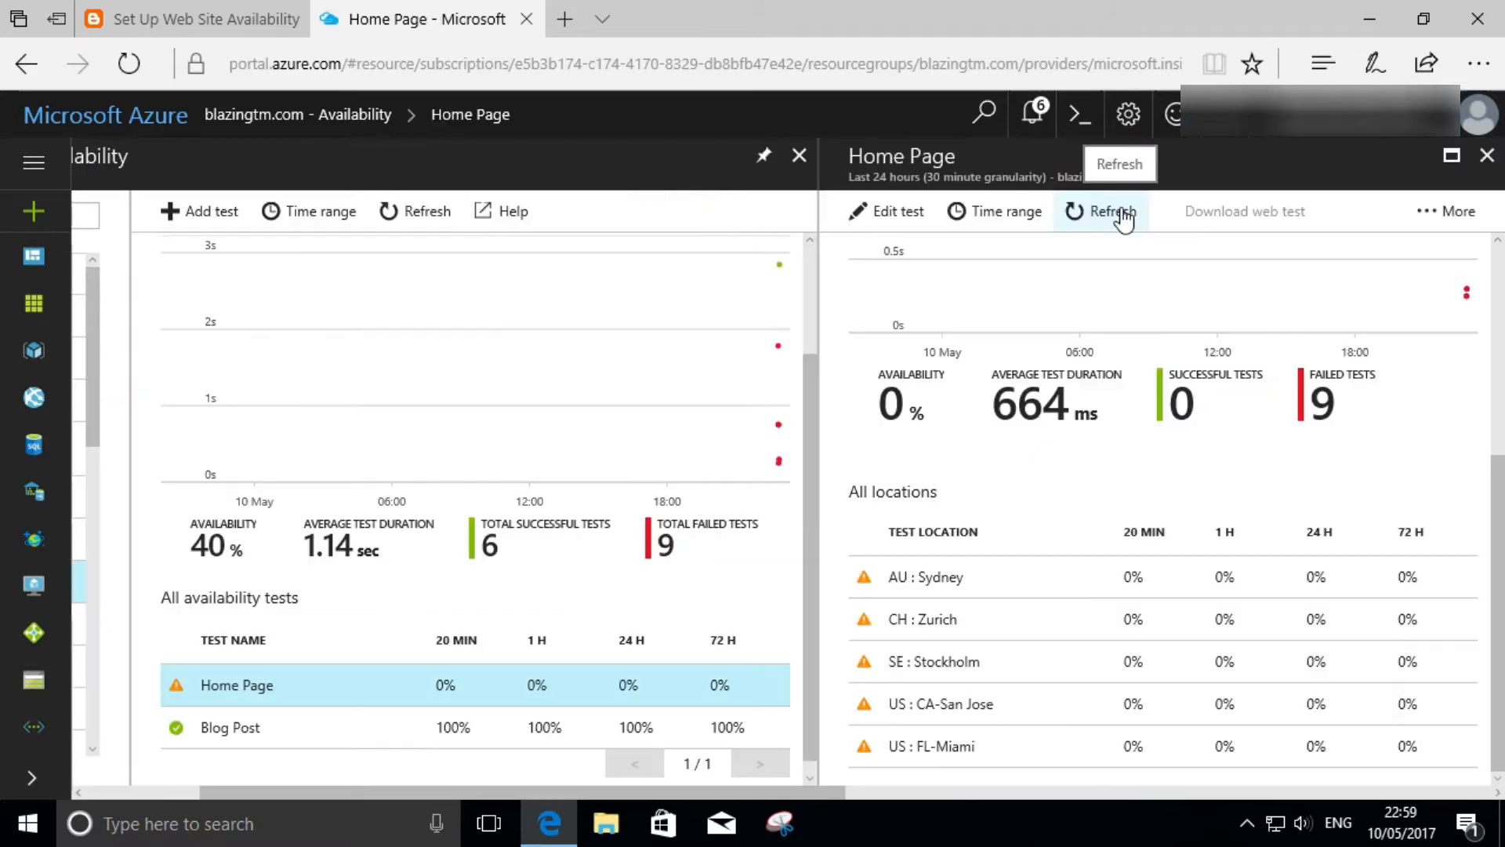
{"action": "left_click", "coordinate": [1124, 221]}
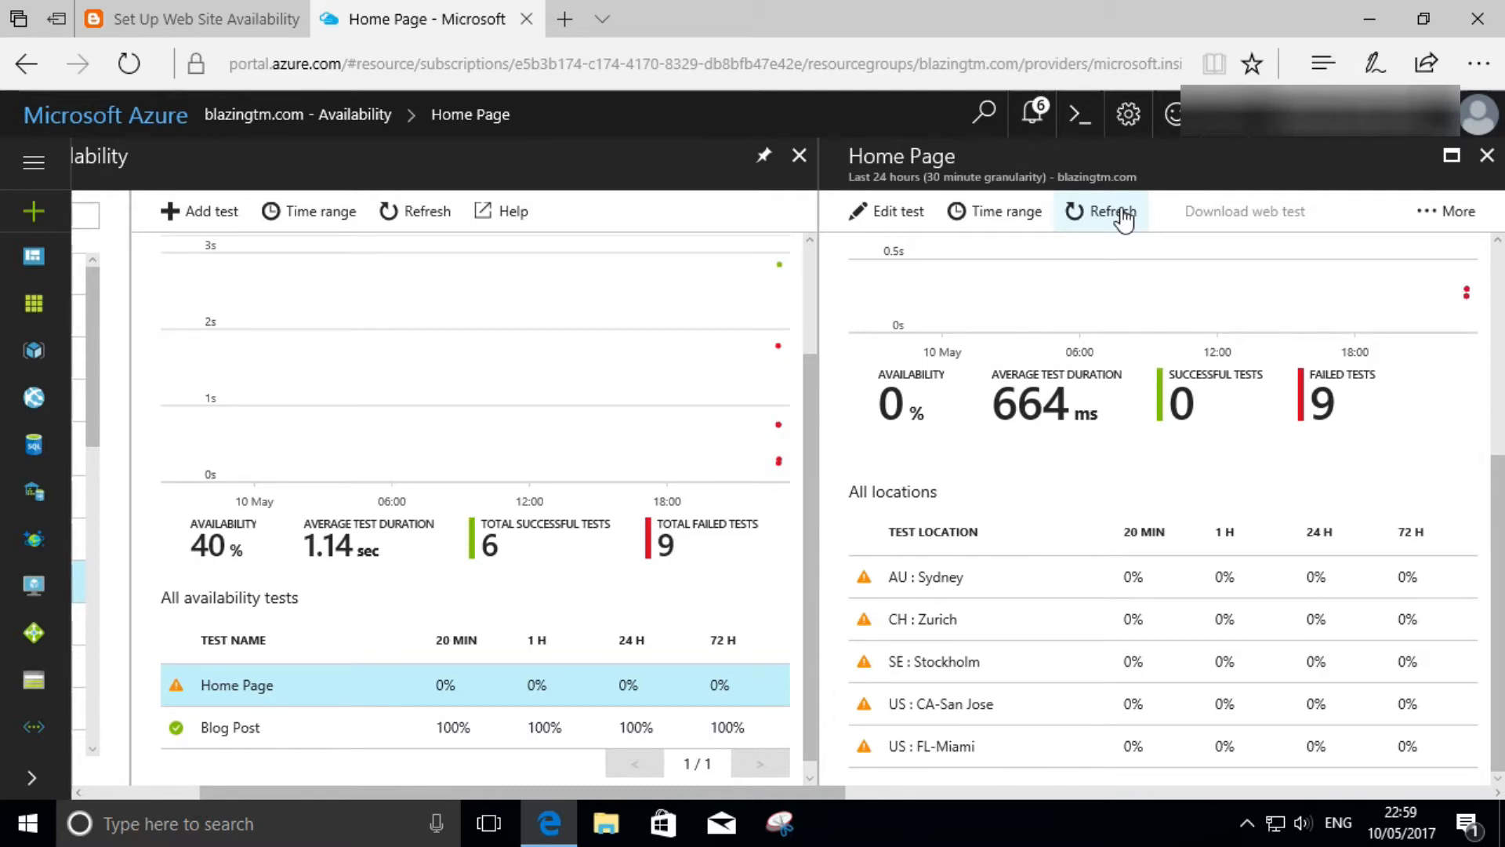
{"action": "scroll", "coordinate": [1298, 326], "scroll_direction": "up", "scroll_amount": 5}
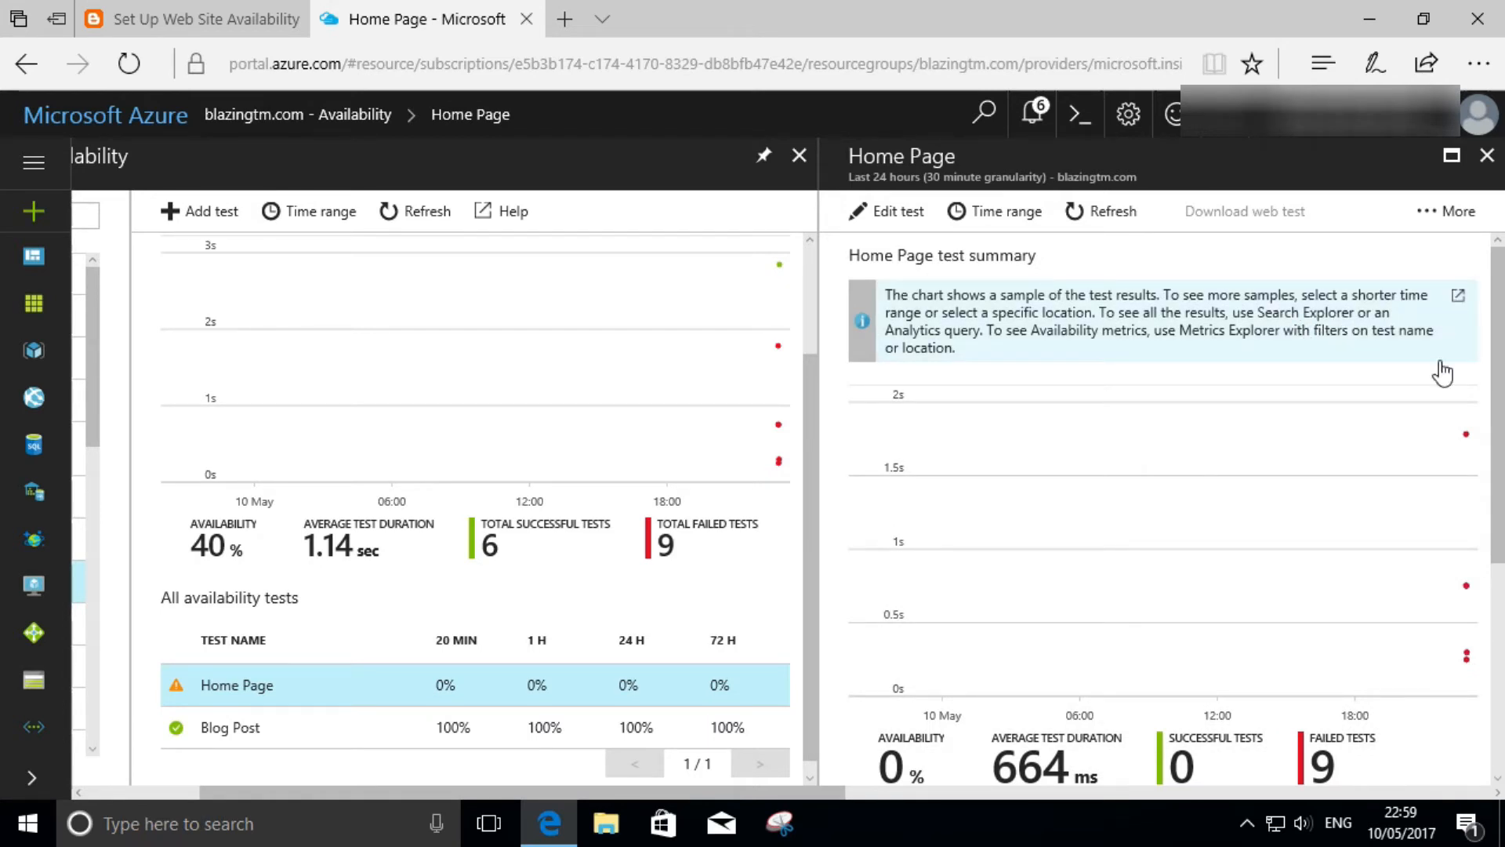
{"action": "mouse_move", "coordinate": [1467, 438]}
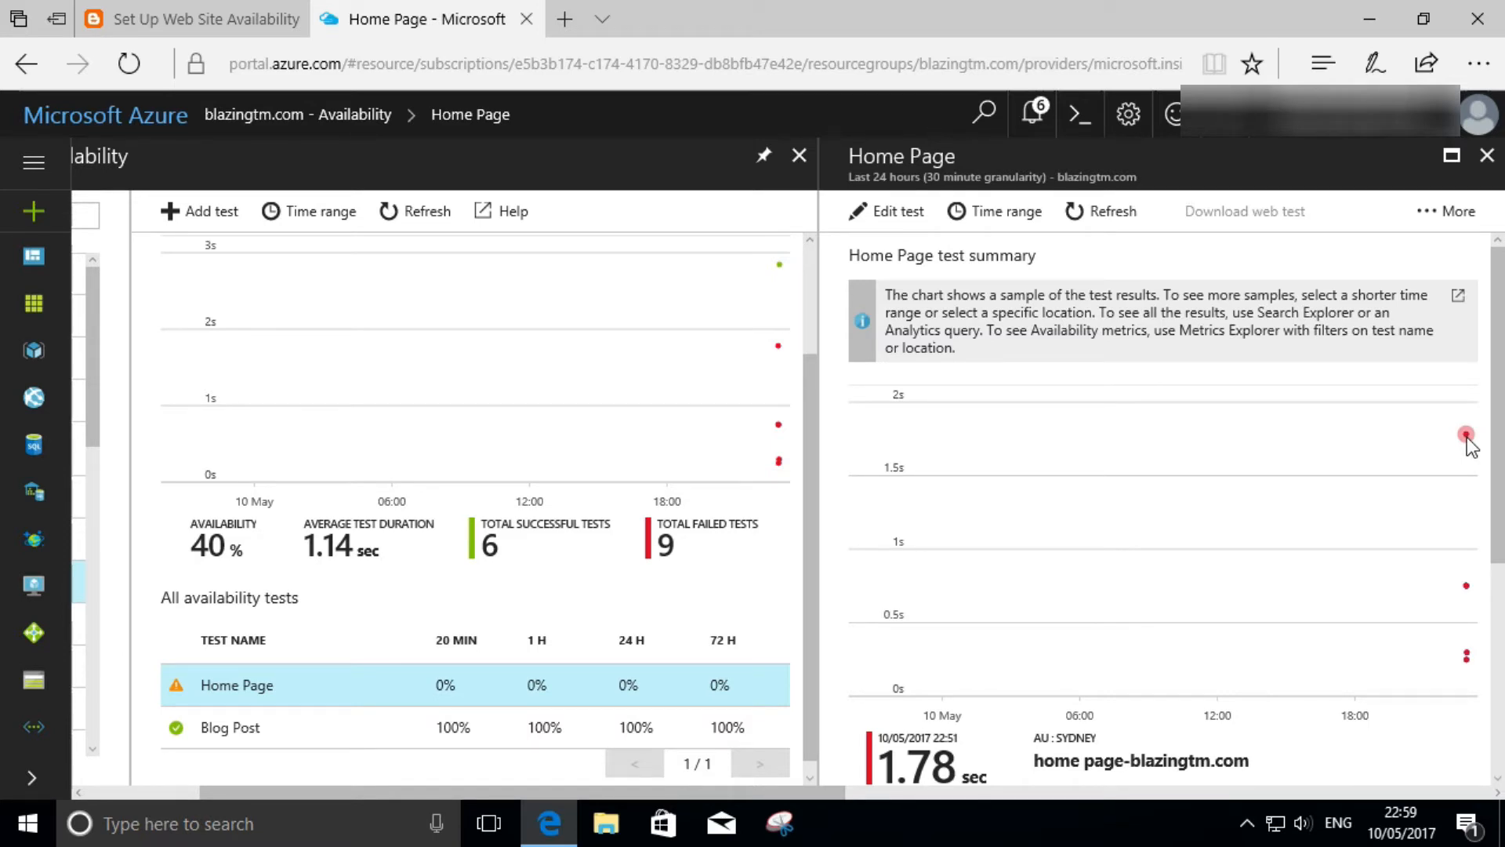
{"action": "left_click", "coordinate": [1467, 438]}
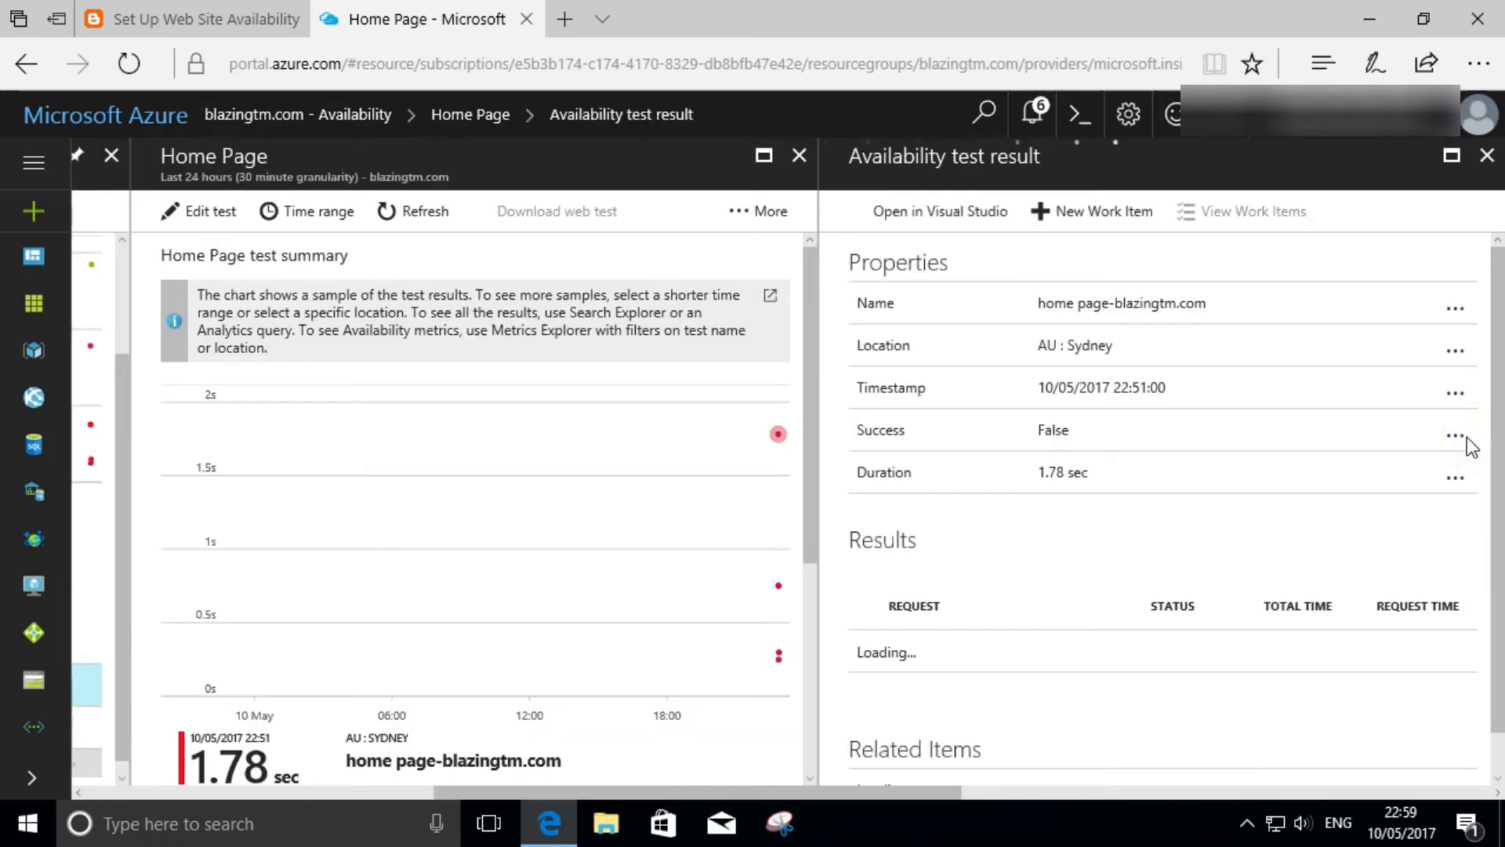
{"action": "scroll", "coordinate": [1471, 444], "scroll_direction": "down", "scroll_amount": 1}
{"action": "scroll", "coordinate": [1471, 446], "scroll_direction": "down", "scroll_amount": 5}
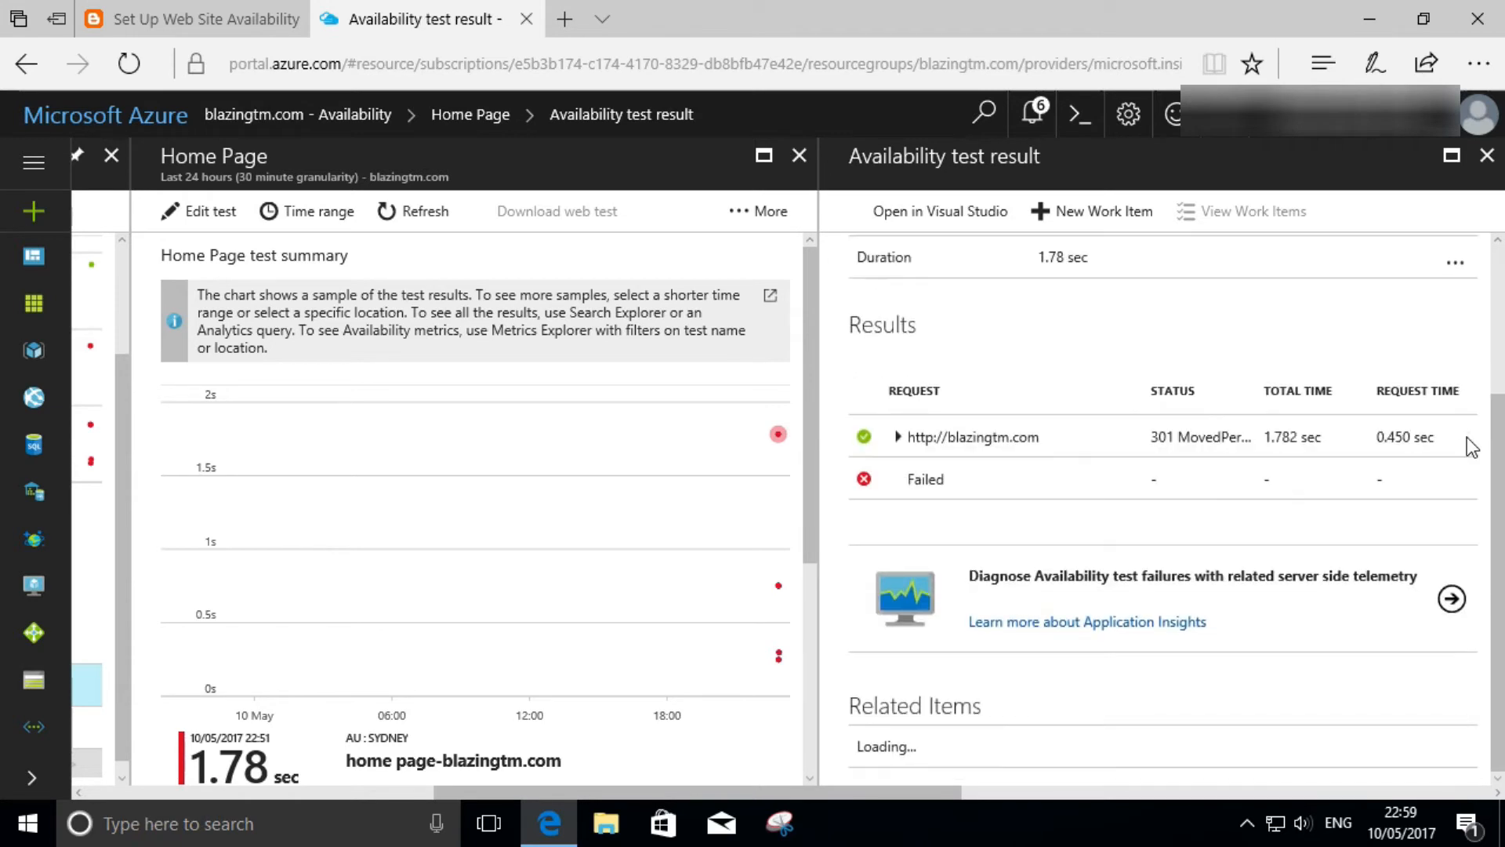
{"action": "scroll", "coordinate": [1471, 445], "scroll_direction": "up", "scroll_amount": 3}
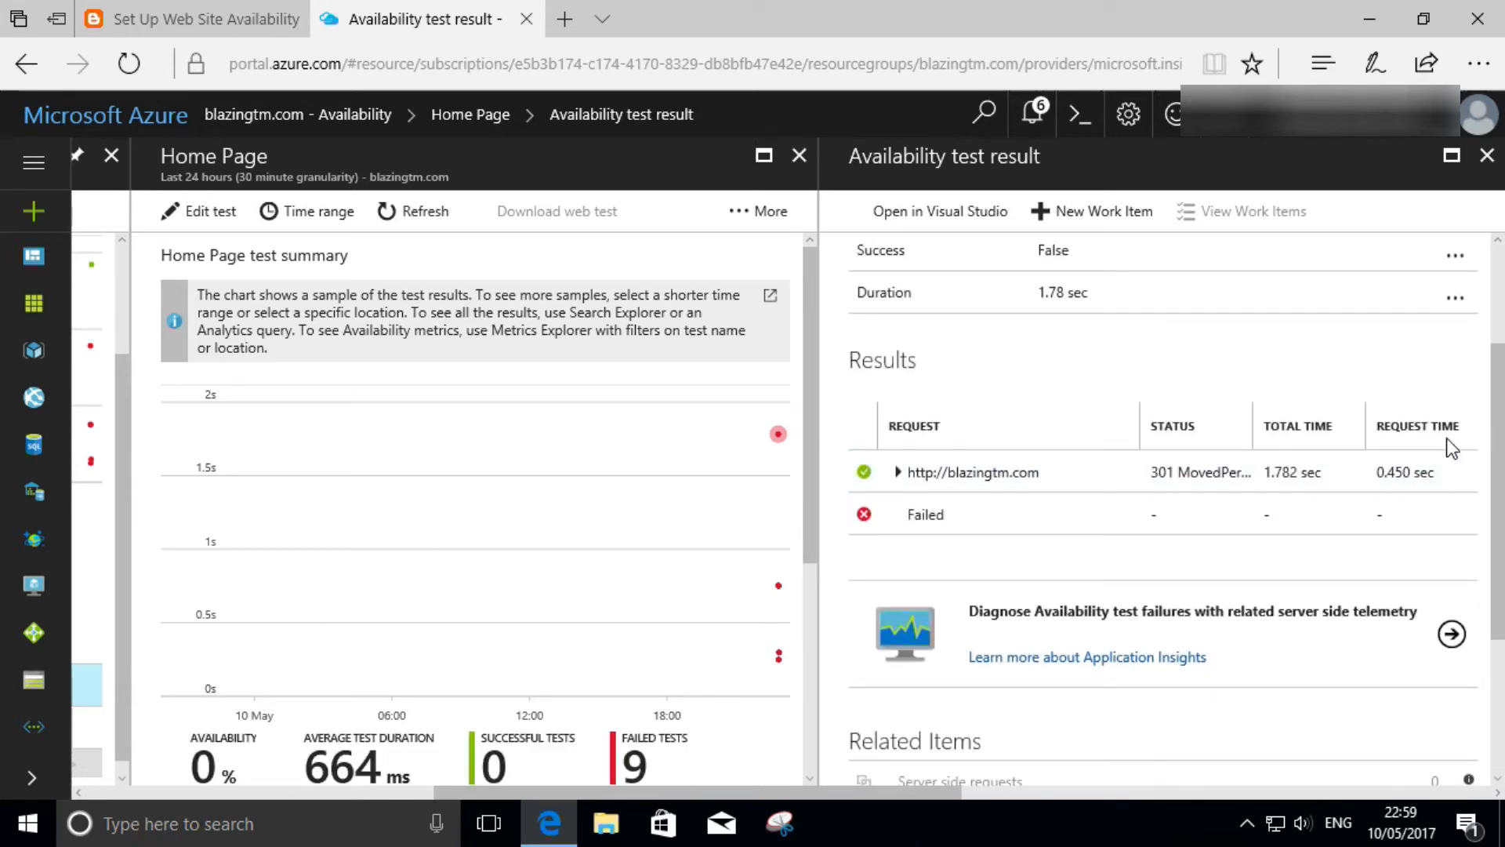
{"action": "left_click", "coordinate": [900, 471]}
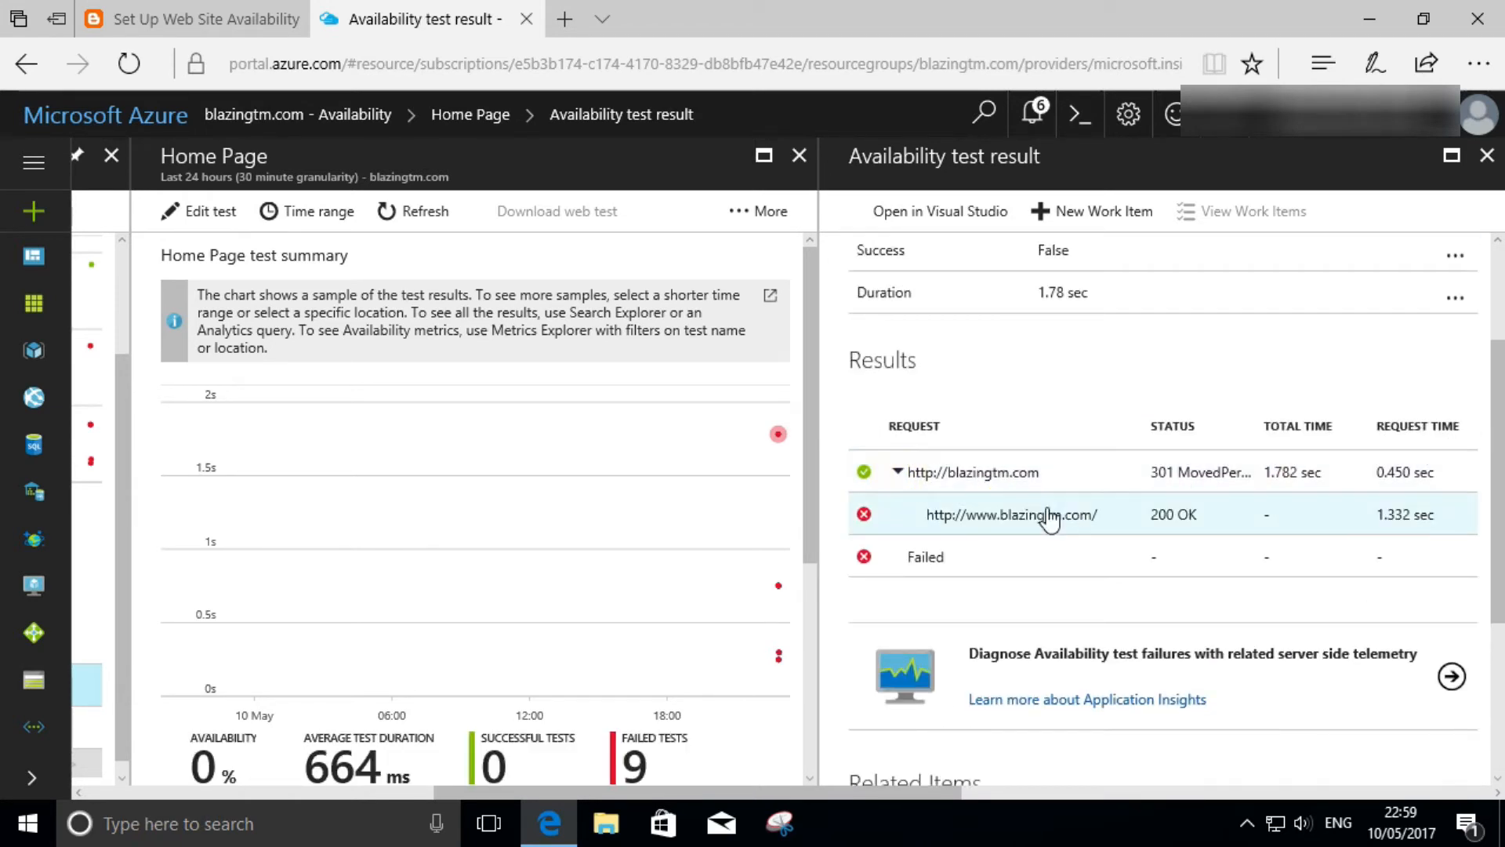
{"action": "left_click", "coordinate": [985, 524]}
{"action": "left_click", "coordinate": [896, 439]}
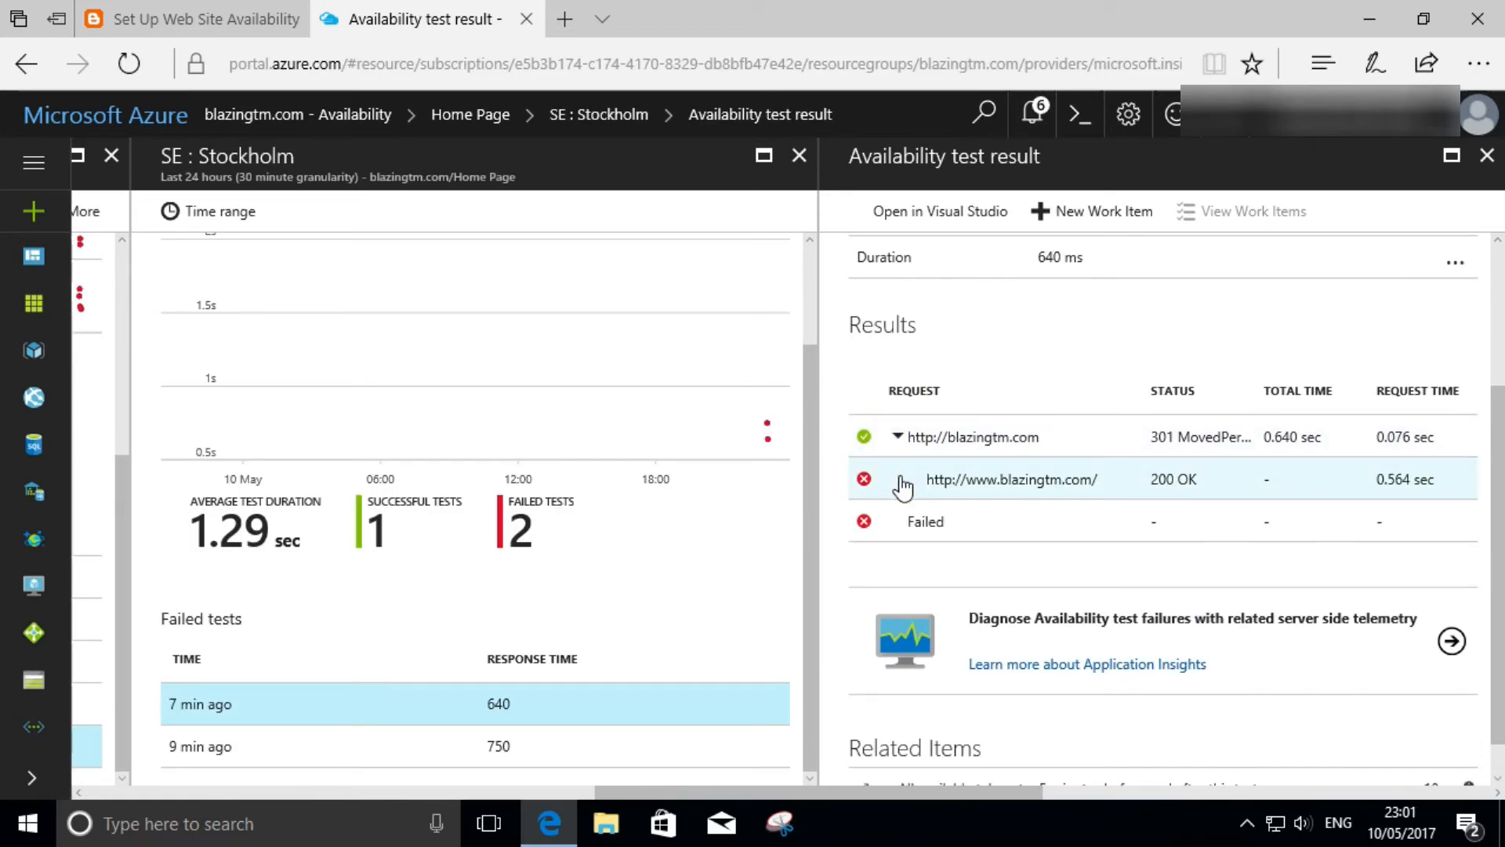
{"action": "left_click", "coordinate": [902, 479]}
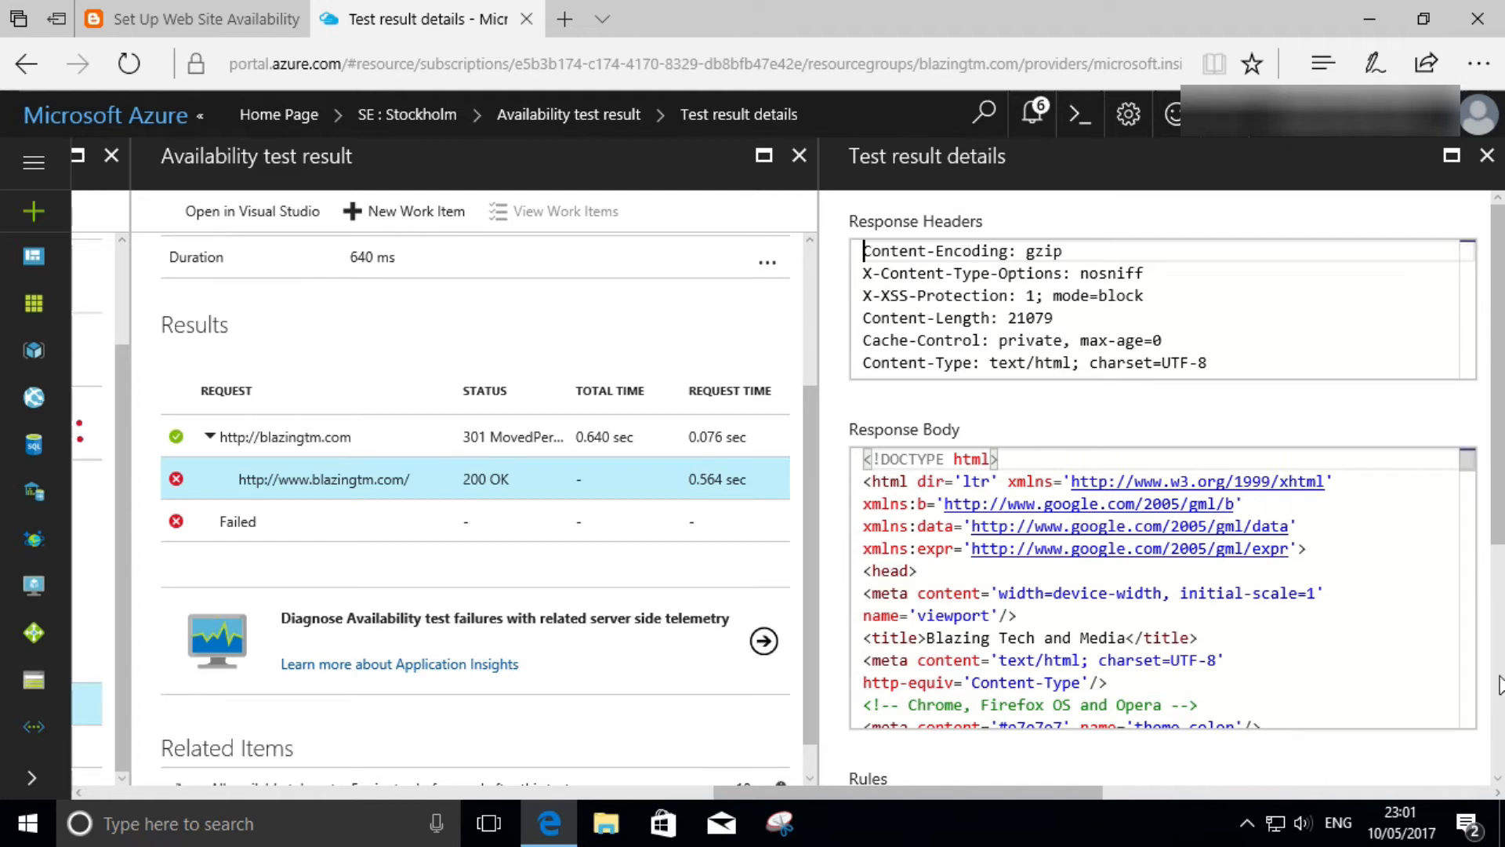
{"action": "scroll", "coordinate": [1499, 684], "scroll_direction": "down", "scroll_amount": 3}
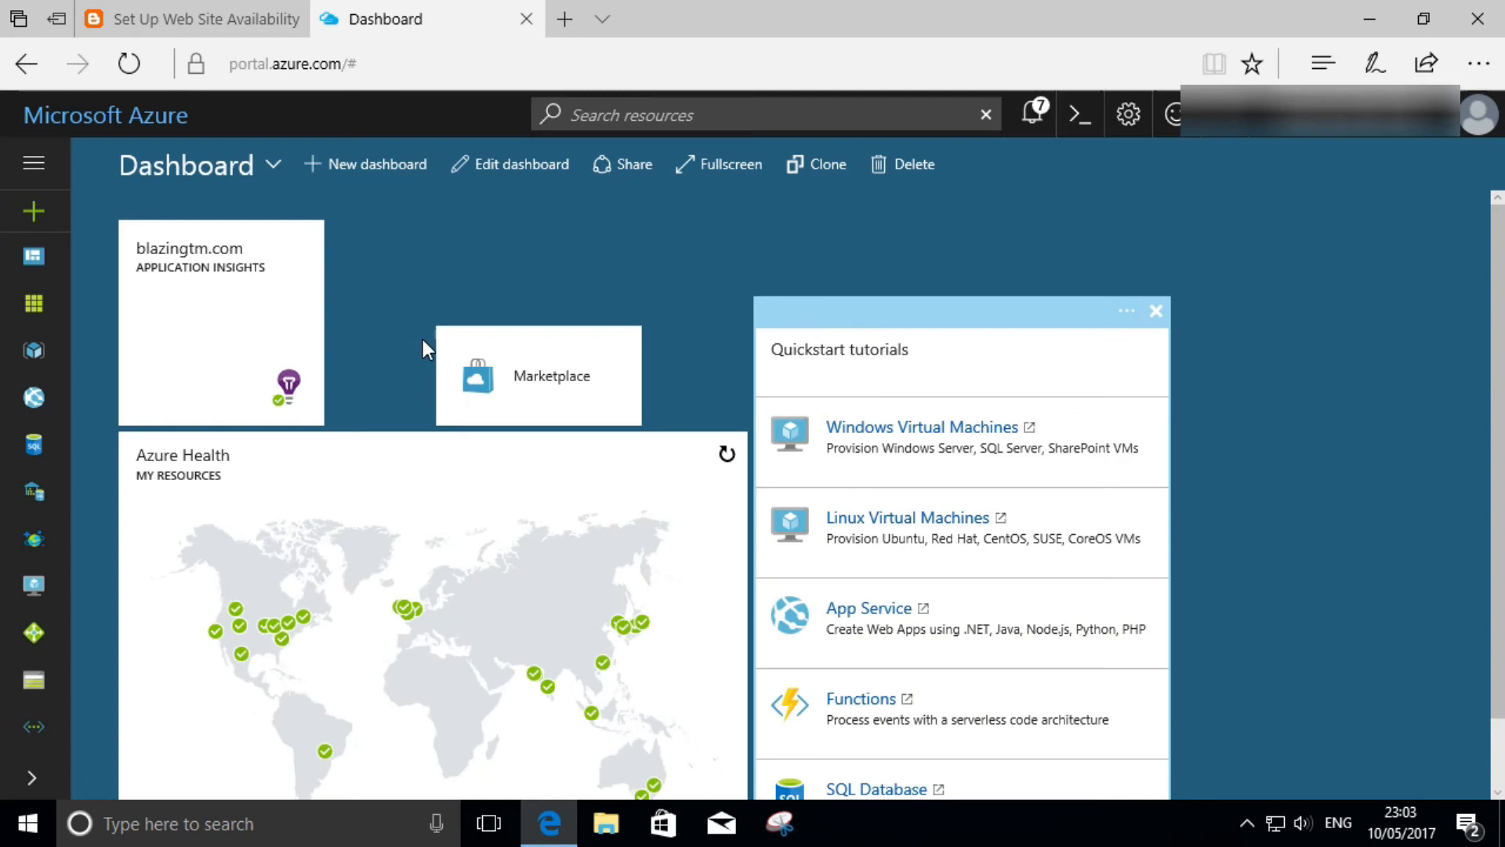
Step: Open the blazingtm.com Application Insights resource from the dashboard and review its alert rules and availability test summary
{"action": "left_click", "coordinate": [291, 325]}
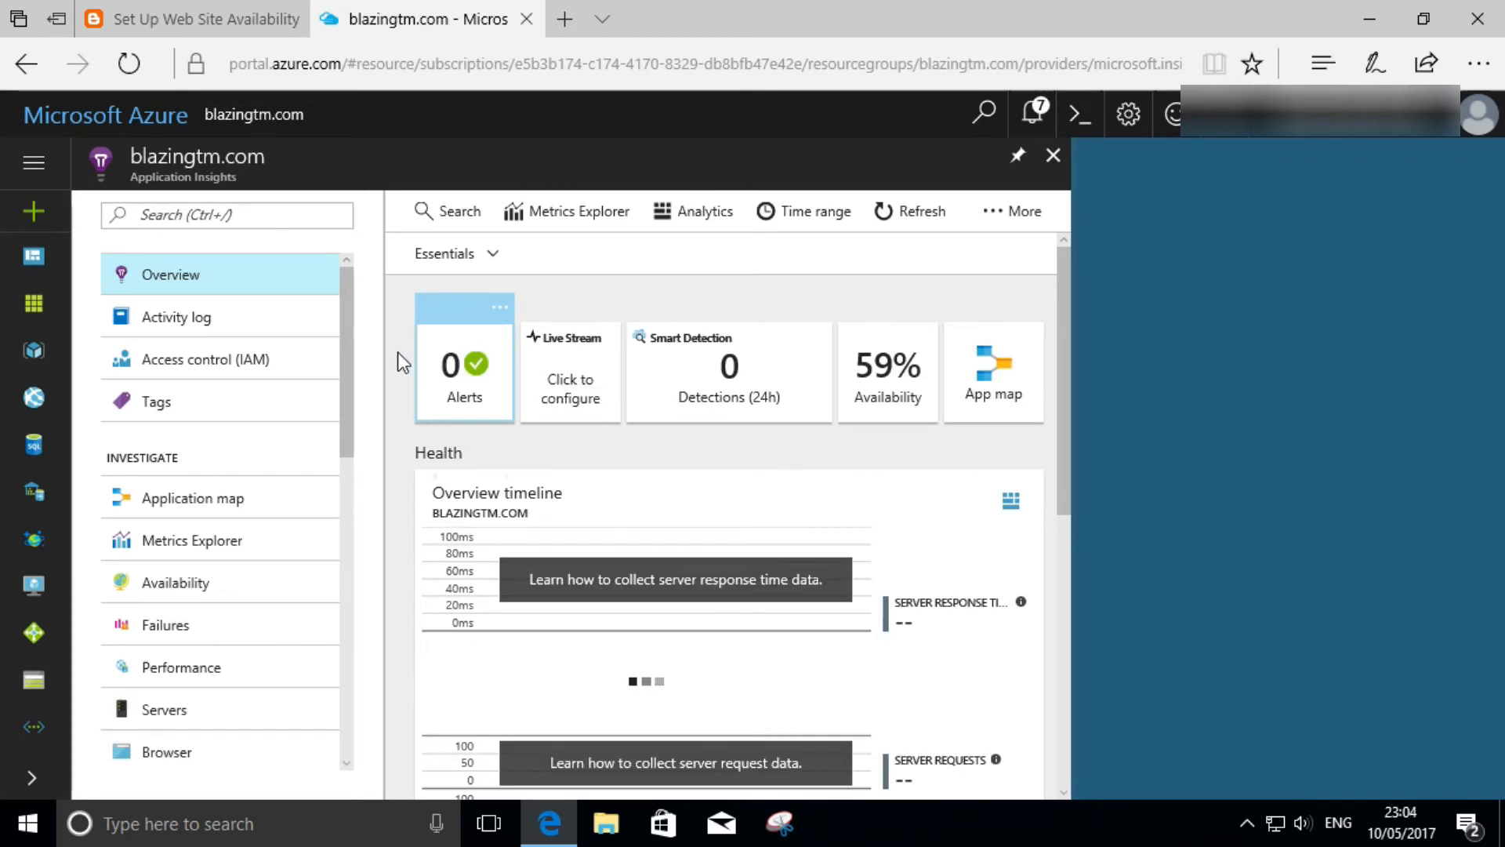
{"action": "left_click", "coordinate": [458, 388]}
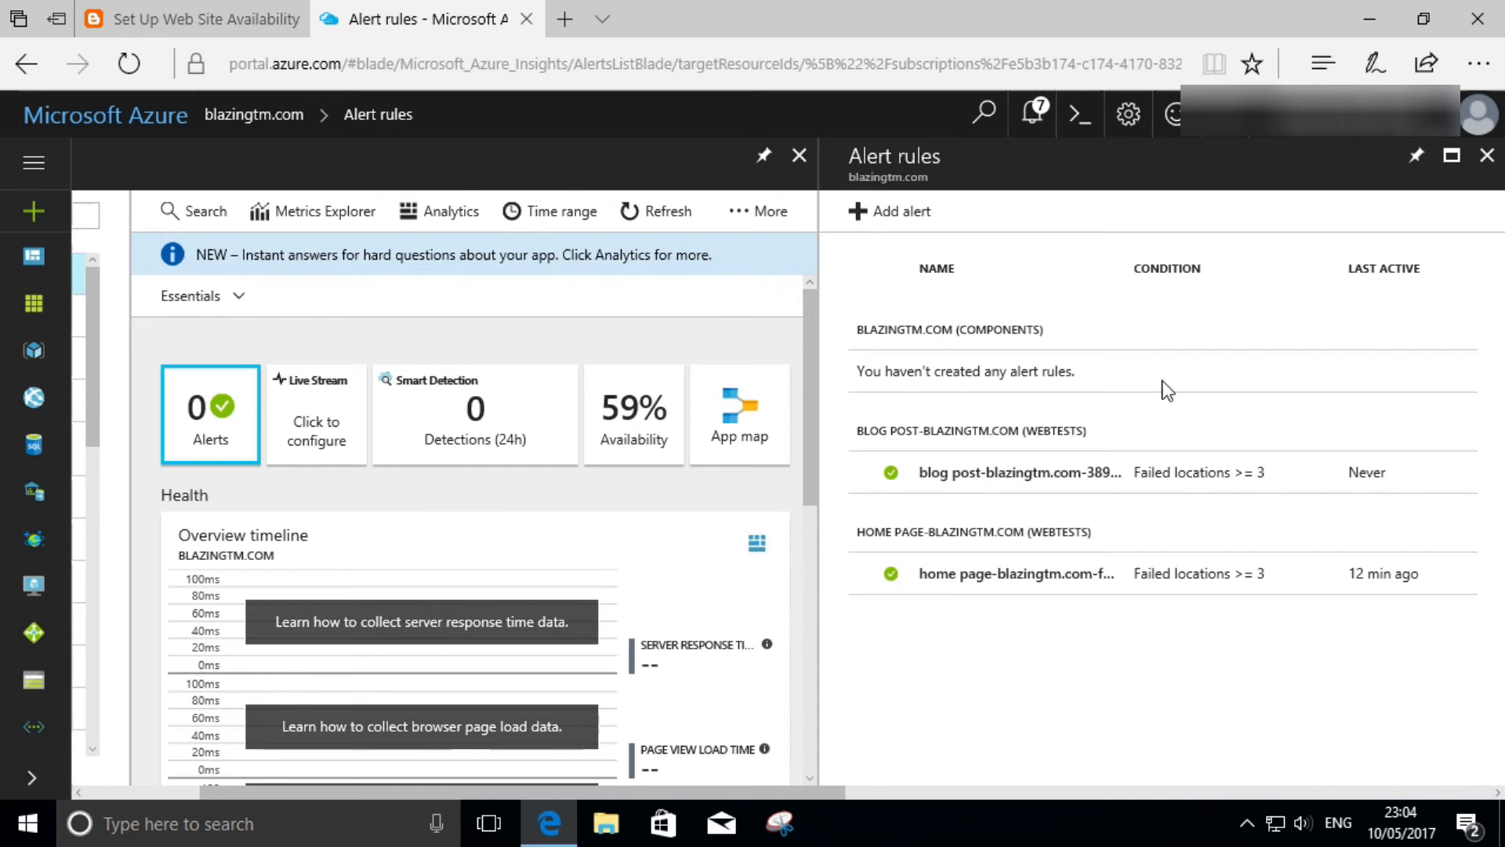
{"action": "left_click", "coordinate": [1487, 155]}
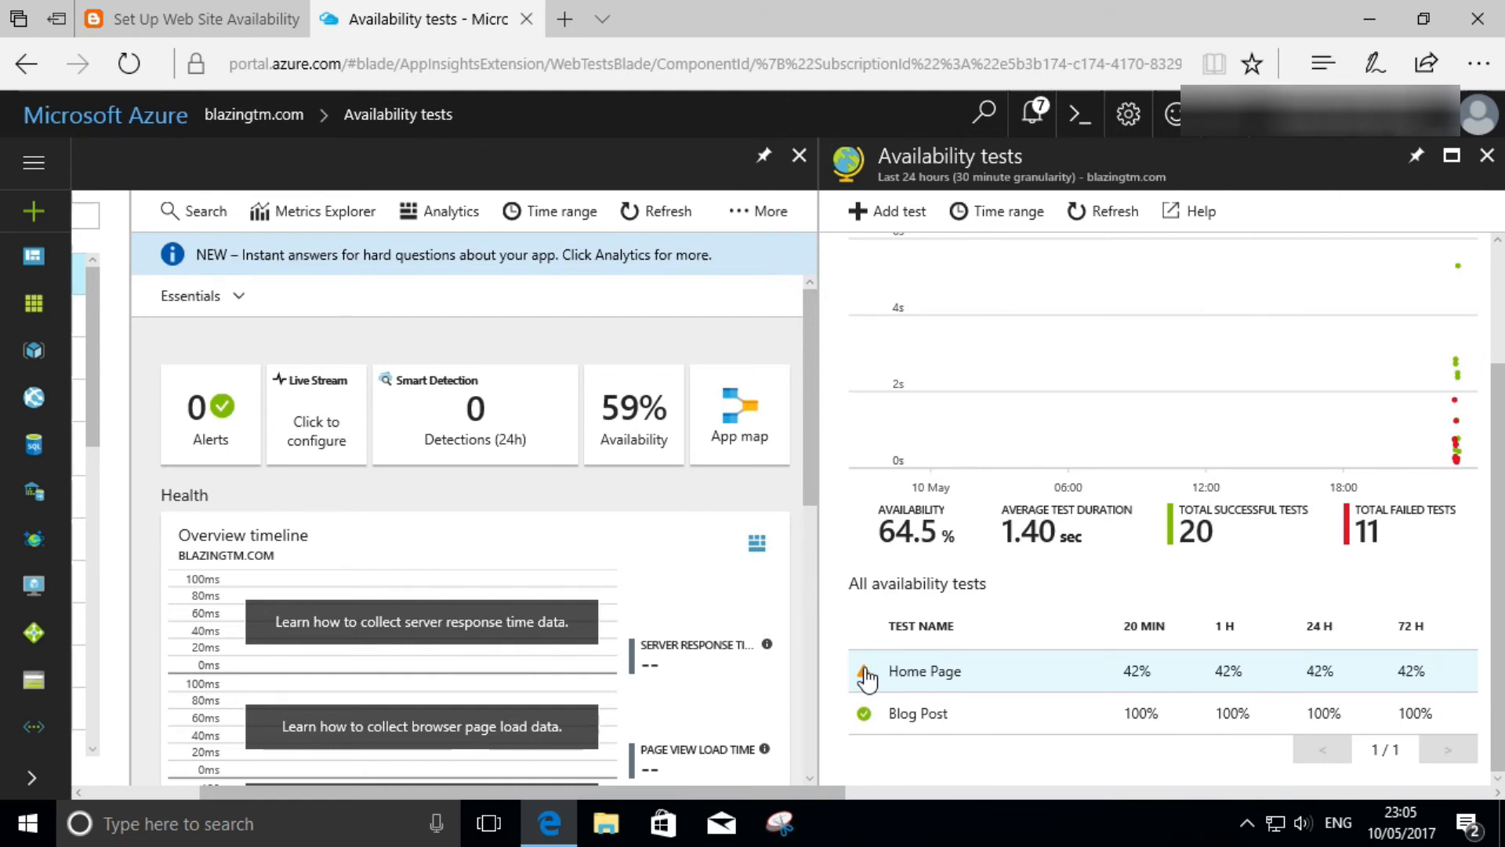
{"action": "scroll", "coordinate": [866, 678], "scroll_direction": "up", "scroll_amount": 2}
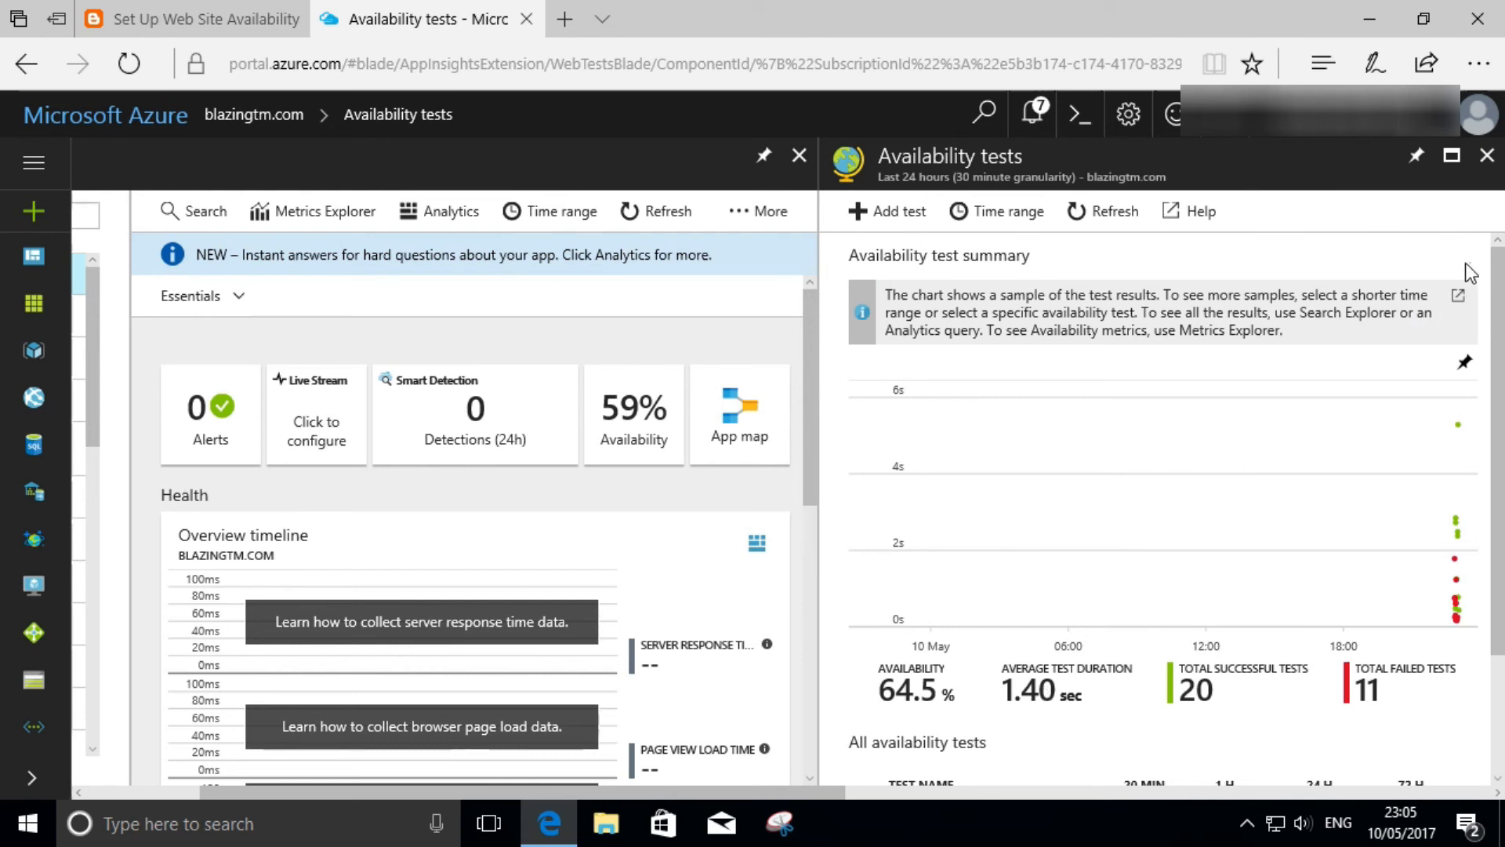
{"action": "left_click", "coordinate": [1488, 156]}
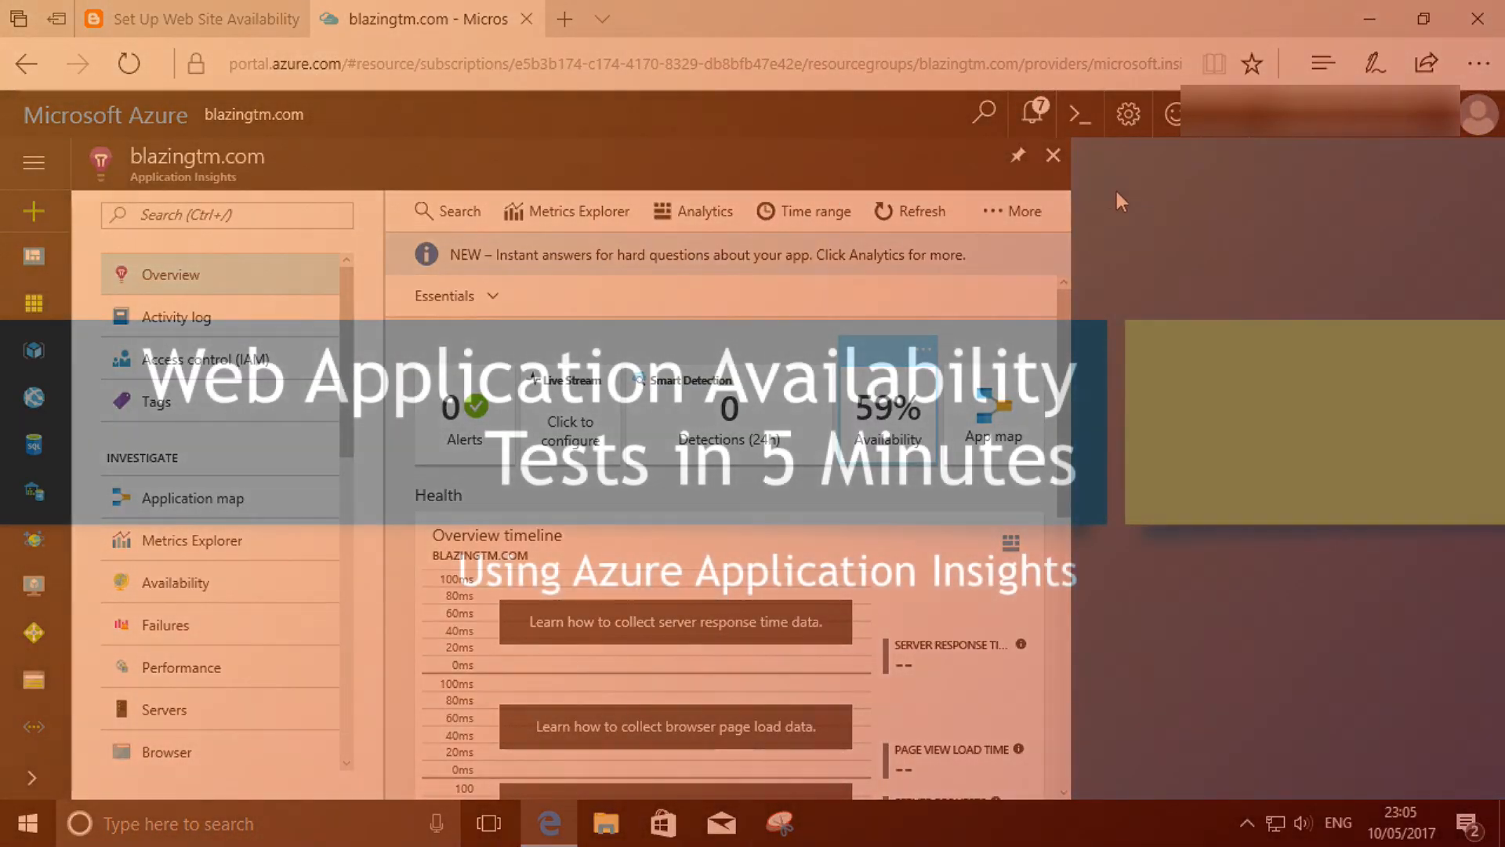